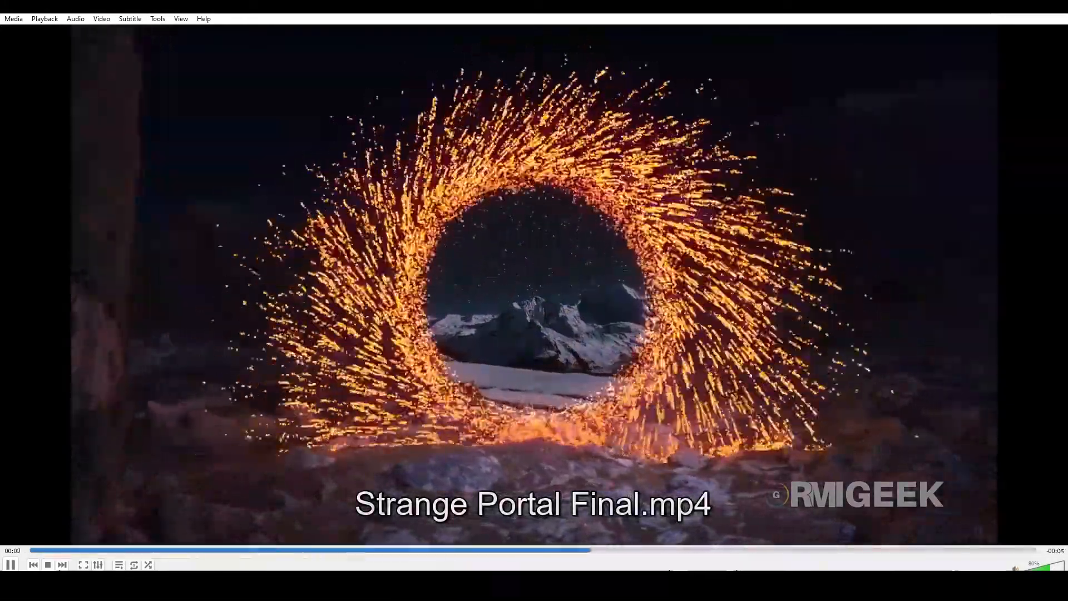
{"action": "key", "text": "space"}
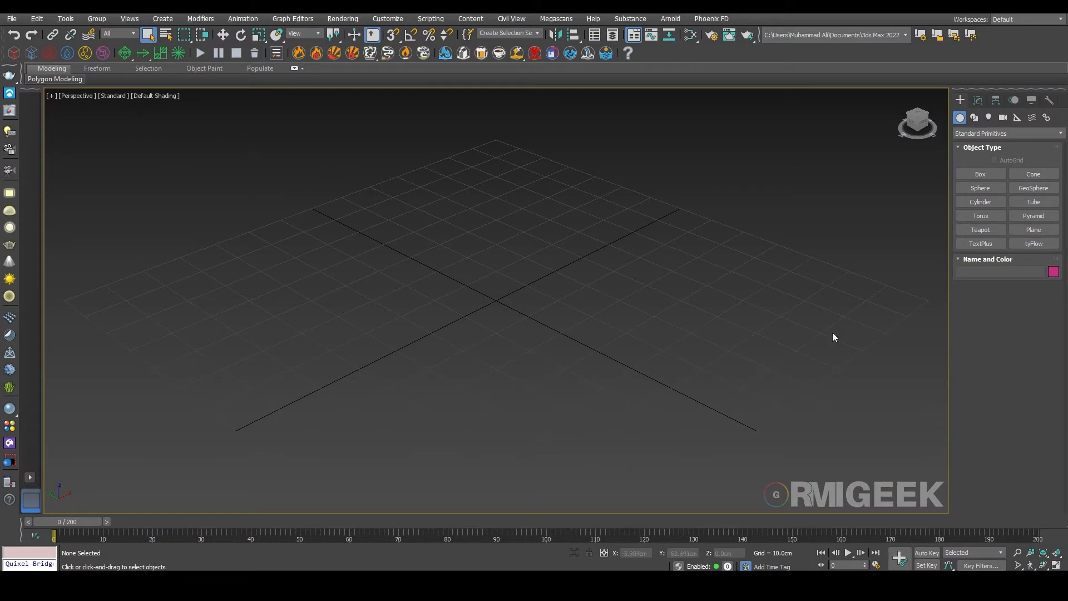
Step: Check the display units and the system unit scale of the scene, keeping centimetres for both
{"action": "left_click", "coordinate": [388, 18]}
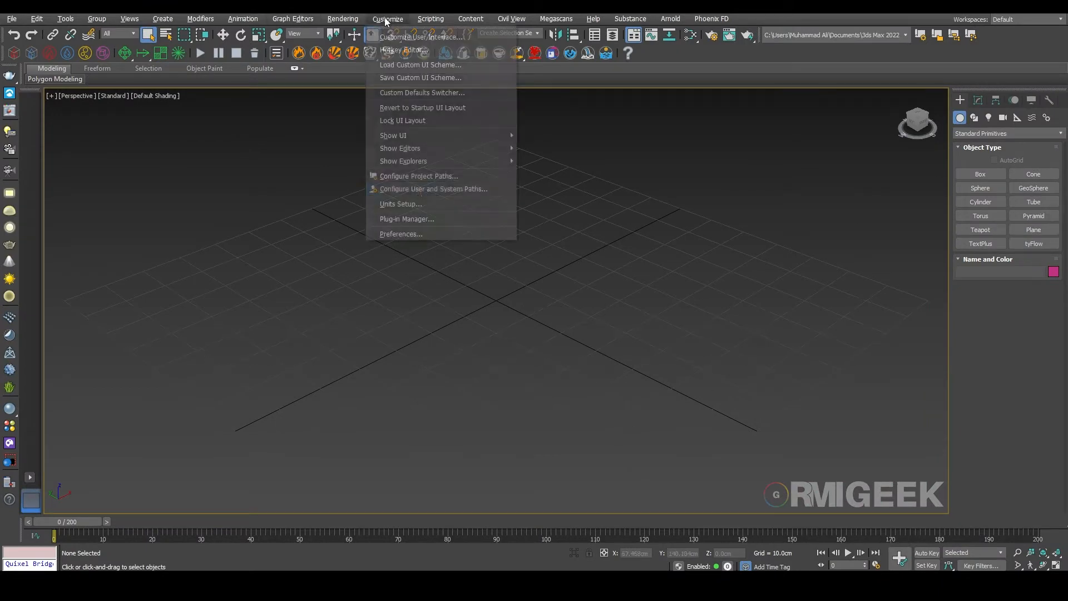
{"action": "left_click", "coordinate": [411, 204]}
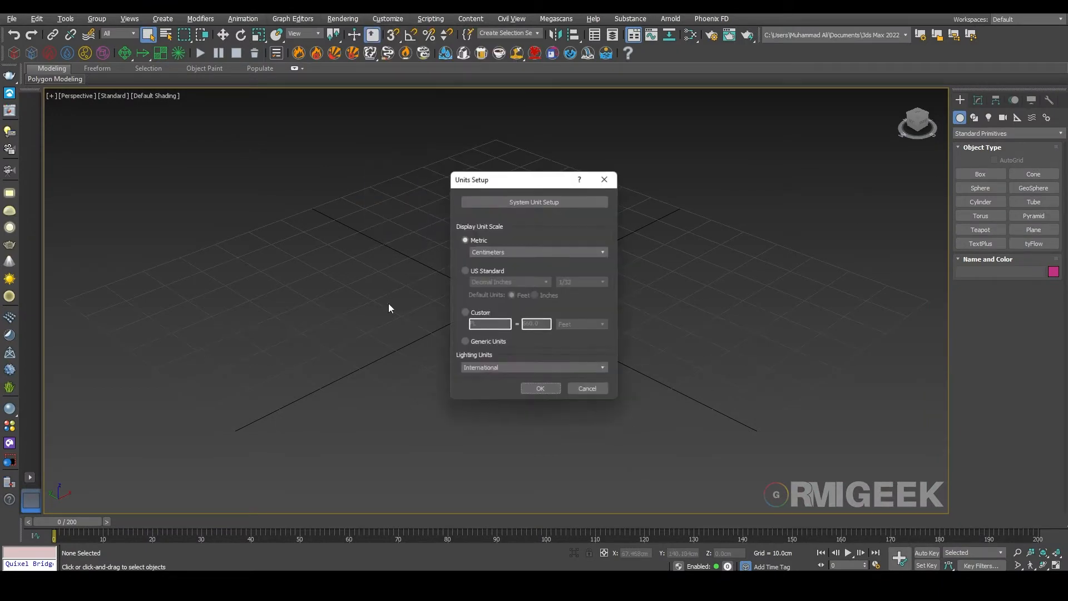
{"action": "left_click", "coordinate": [523, 201]}
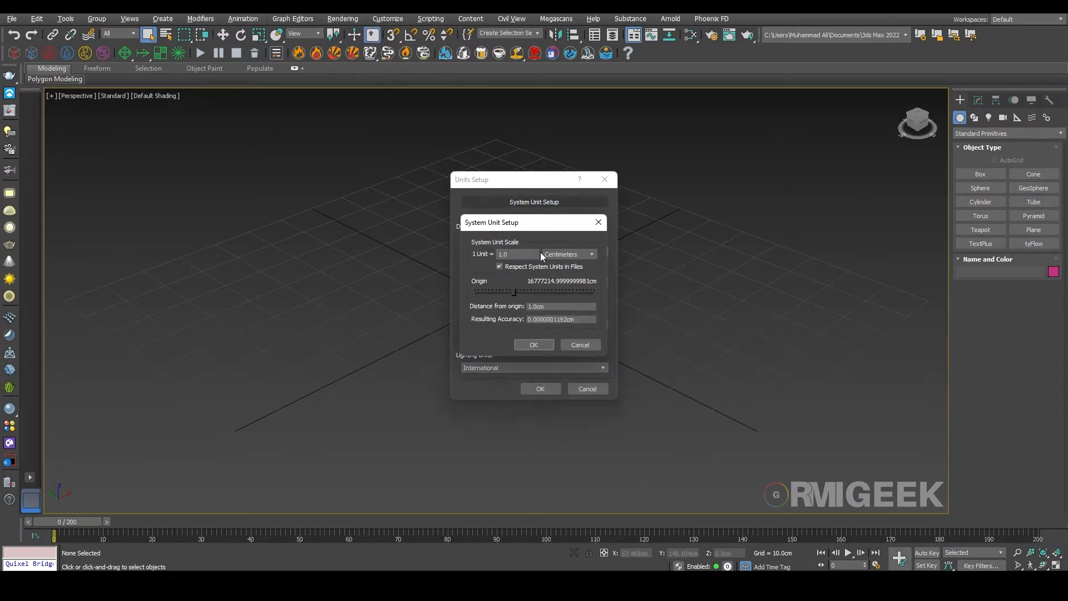
{"action": "left_click", "coordinate": [534, 344]}
{"action": "left_click", "coordinate": [540, 388]}
Step: Create a tube primitive in the front view with radii of about 41.7 and 31.6 cm and a height of about 9.9 cm
{"action": "left_click", "coordinate": [1035, 202]}
{"action": "key", "text": "alt+w"}
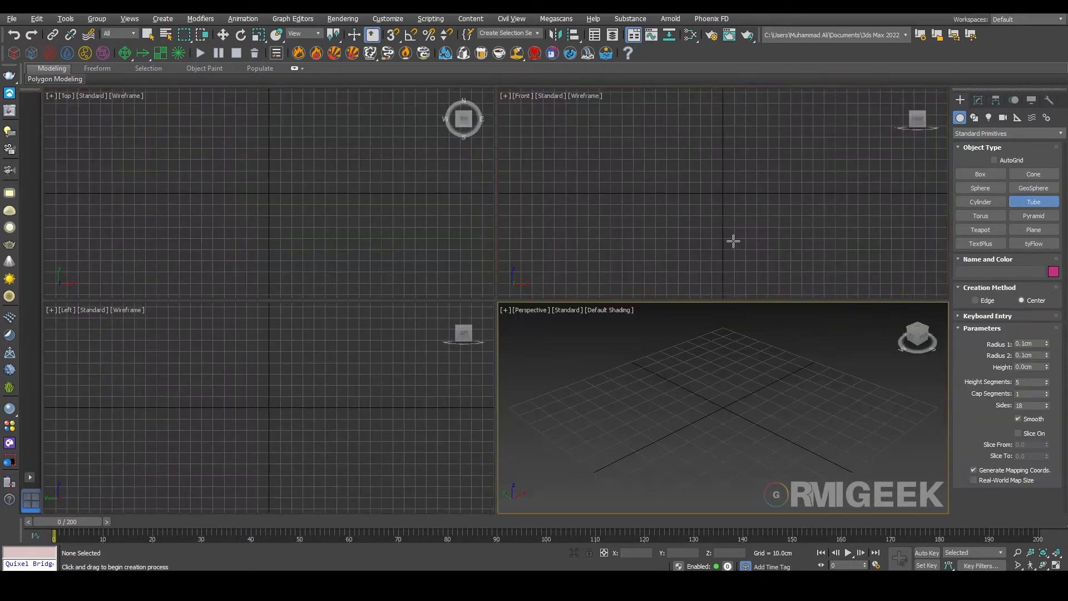
{"action": "left_click_drag", "start_coordinate": [722, 134], "coordinate": [749, 173]}
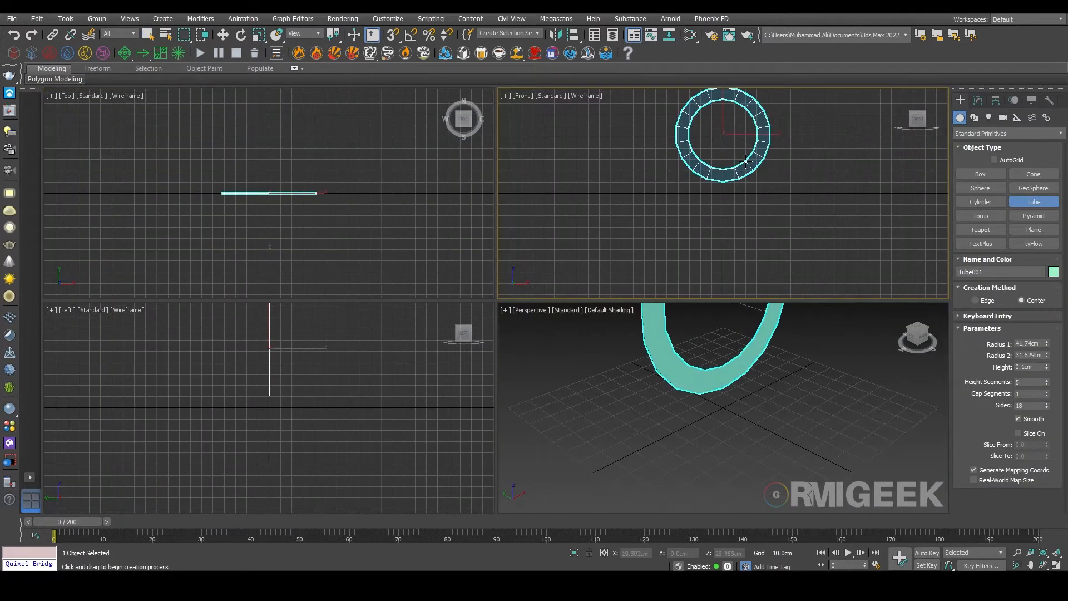
{"action": "left_click", "coordinate": [745, 162]}
{"action": "left_click", "coordinate": [745, 152]}
{"action": "right_click", "coordinate": [746, 153]}
Step: Set the tube's Radius 1 to 50 cm, Radius 2 to 40 cm and height to 0.5 cm
{"action": "left_click", "coordinate": [978, 100]}
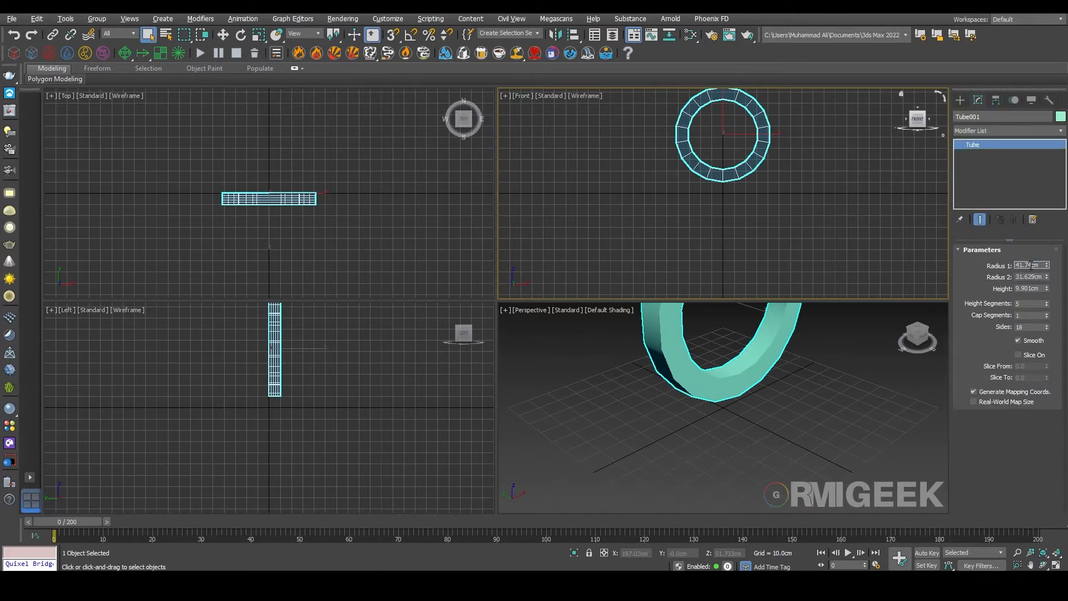
{"action": "type", "text": "50"}
{"action": "key", "text": "Tab"}
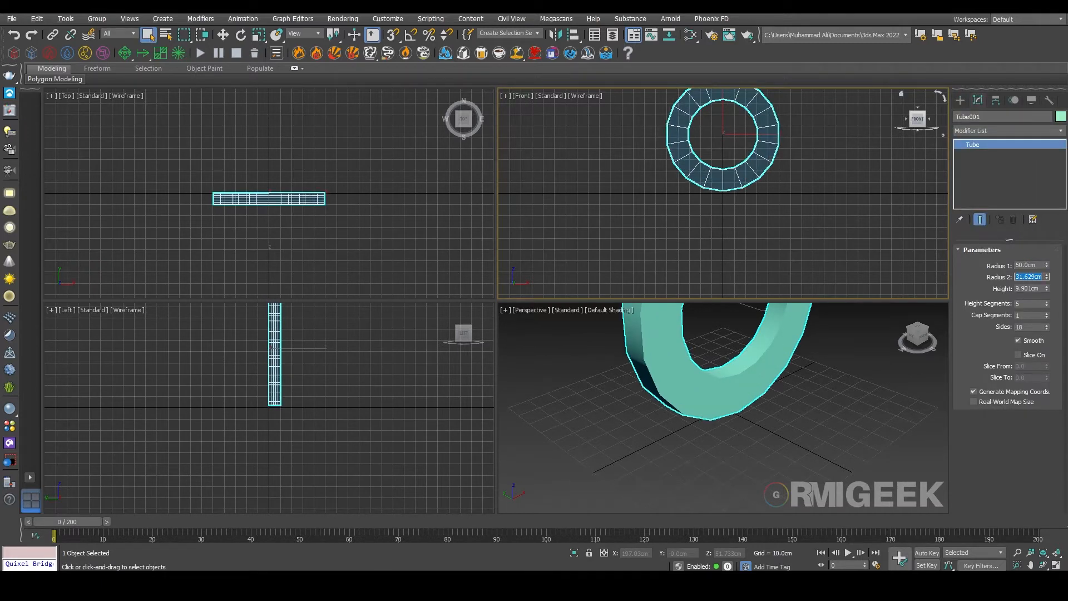
{"action": "type", "text": "40"}
{"action": "key", "text": "Tab"}
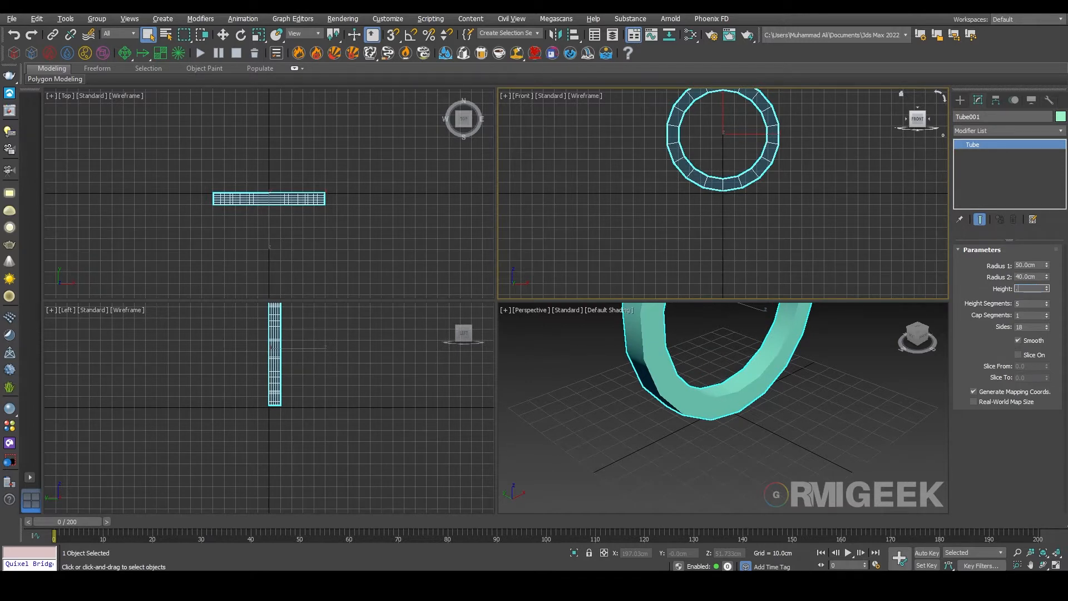
{"action": "type", "text": ".5"}
{"action": "key", "text": "Tab"}
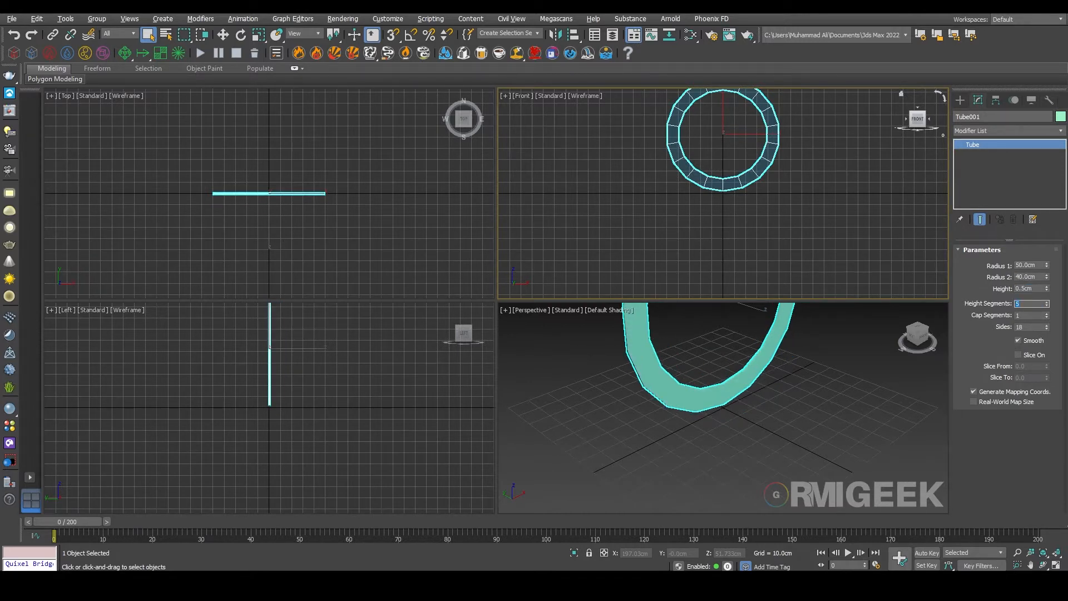
Step: Set the tube's height segments to 1 and its sides to 30
{"action": "type", "text": "1"}
{"action": "key", "text": "Tab"}
{"action": "key", "text": "Tab"}
{"action": "key", "text": "Return"}
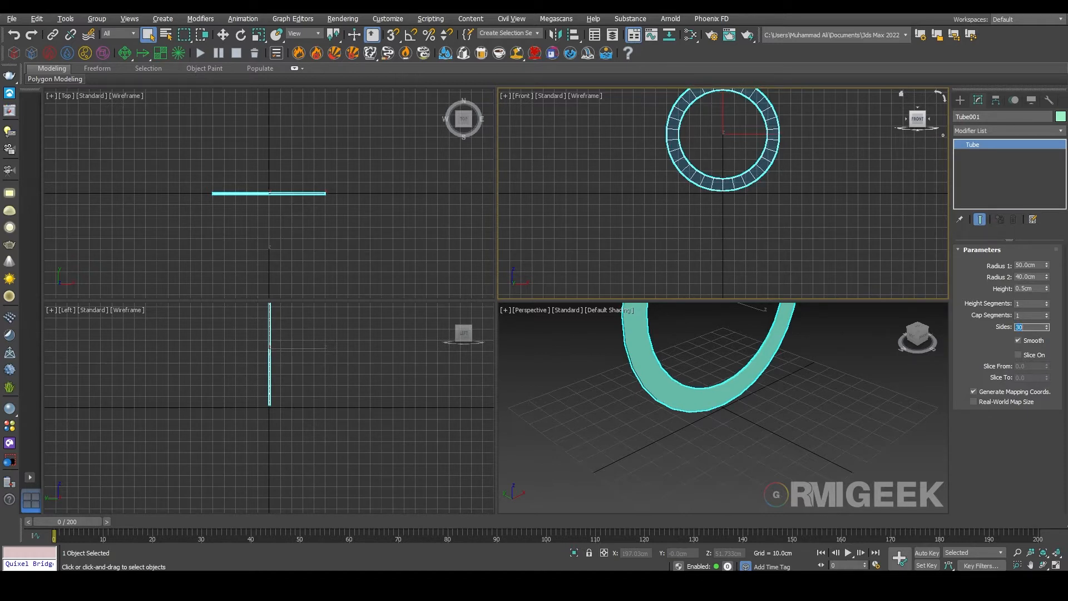
Step: Position the tube at X 0, Y 0 and Z 55 cm
{"action": "middle_click", "coordinate": [815, 411]}
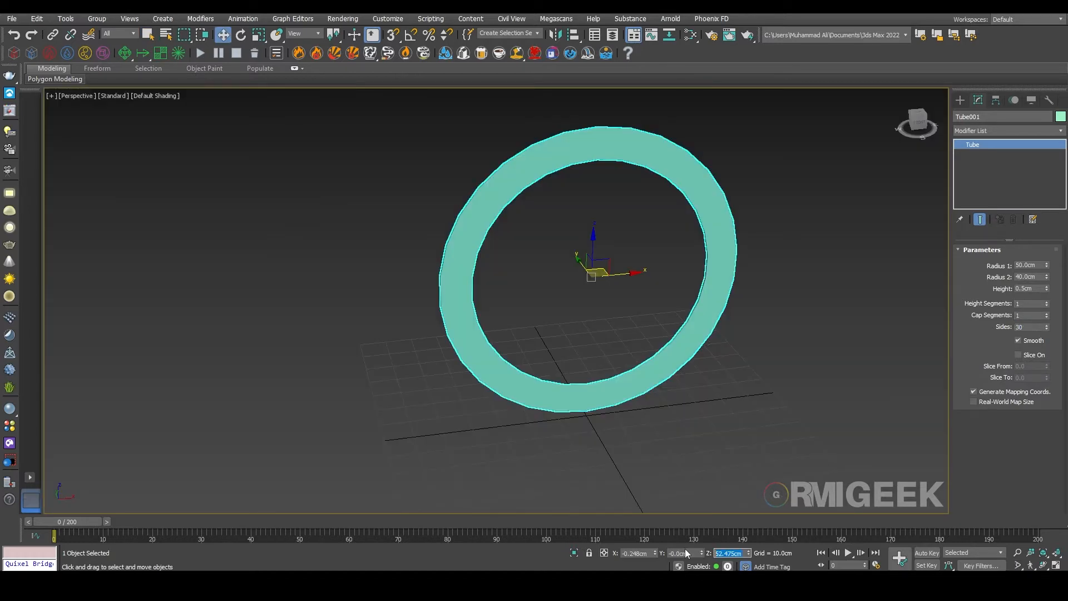
{"action": "key", "text": "Tab"}
{"action": "type", "text": "0"}
{"action": "key", "text": "Tab"}
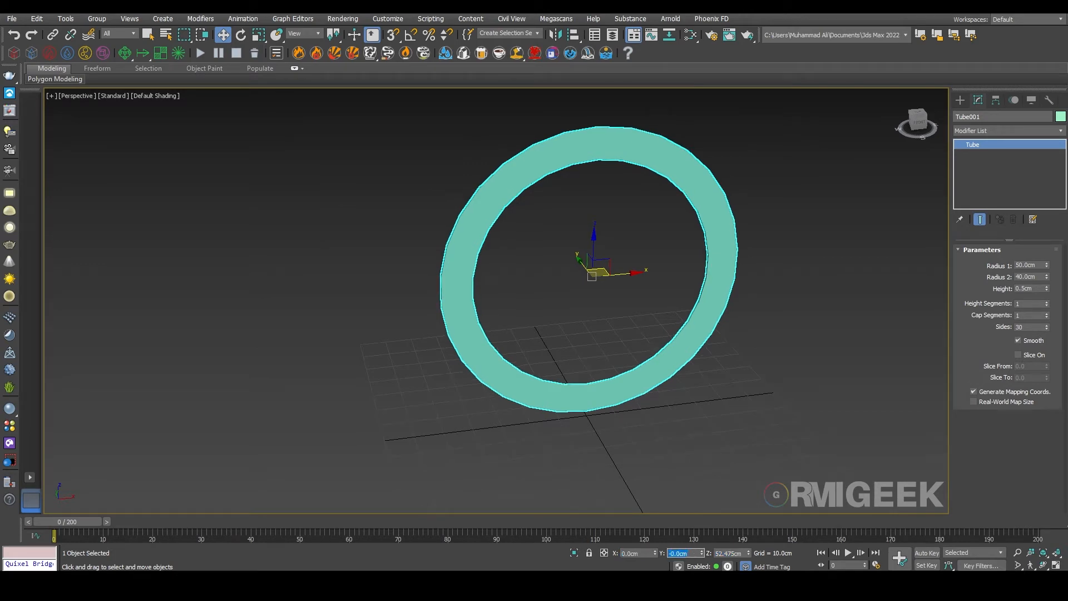
{"action": "type", "text": "0"}
{"action": "key", "text": "Tab"}
{"action": "type", "text": "55"}
{"action": "key", "text": "Return"}
Step: Inspect the gap between the tube's lower edge and the ground line in the front view
{"action": "middle_click", "coordinate": [778, 203]}
{"action": "key", "text": "alt+w"}
{"action": "middle_click", "coordinate": [358, 438]}
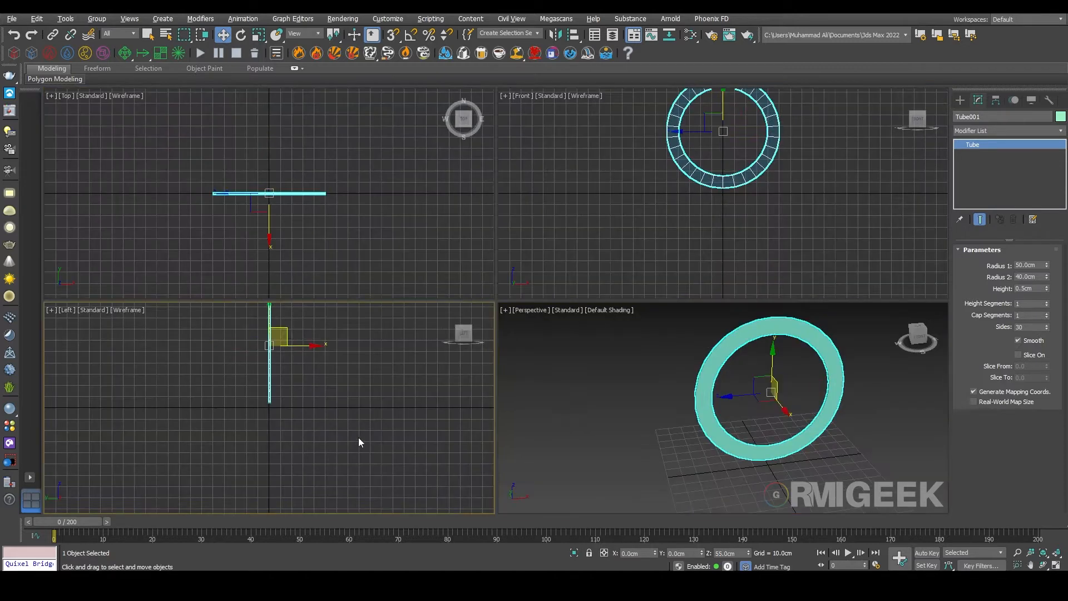
{"action": "middle_click", "coordinate": [732, 198]}
{"action": "key", "text": "alt+w"}
{"action": "scroll", "coordinate": [499, 288], "scroll_direction": "up", "scroll_amount": 5}
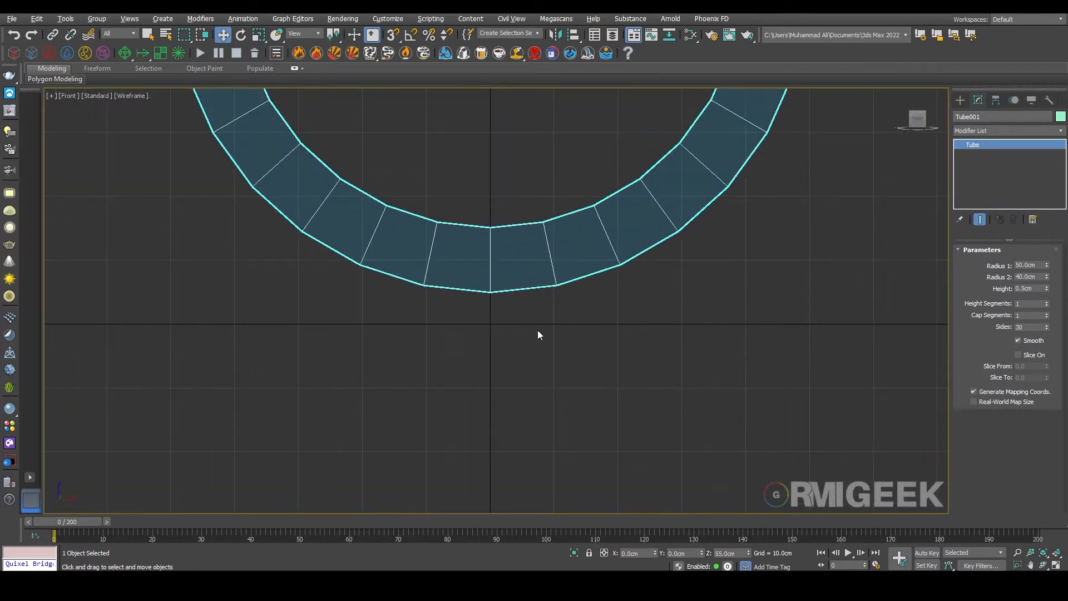
{"action": "key", "text": "alt+w"}
{"action": "middle_click", "coordinate": [588, 355]}
{"action": "key", "text": "alt+w"}
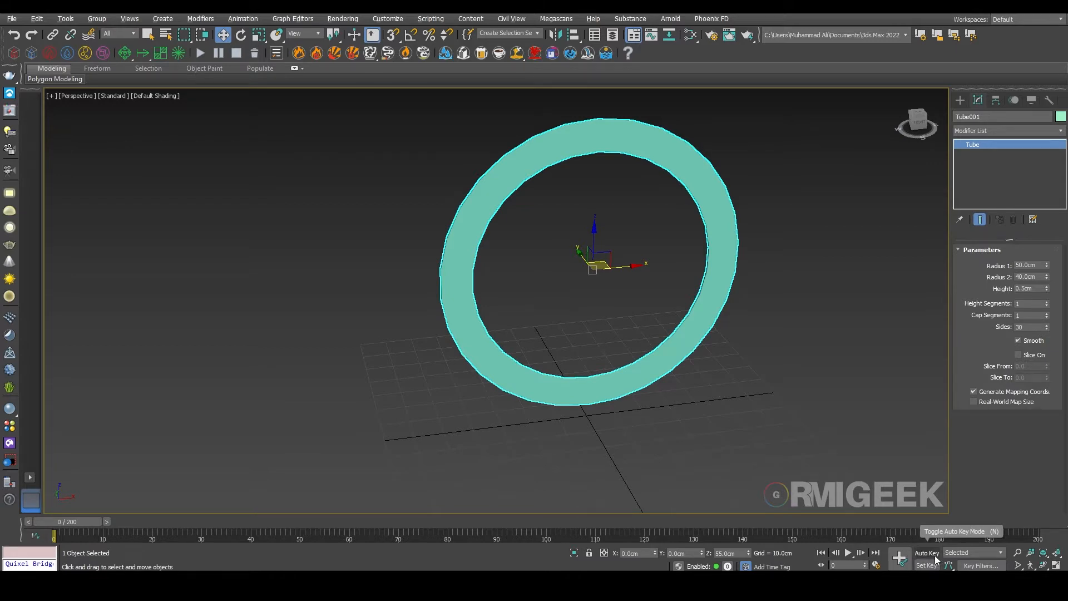
Step: With Auto Key and angle snap on, rotate the tube 360 degrees about the Y axis at frame 20
{"action": "left_click", "coordinate": [933, 554]}
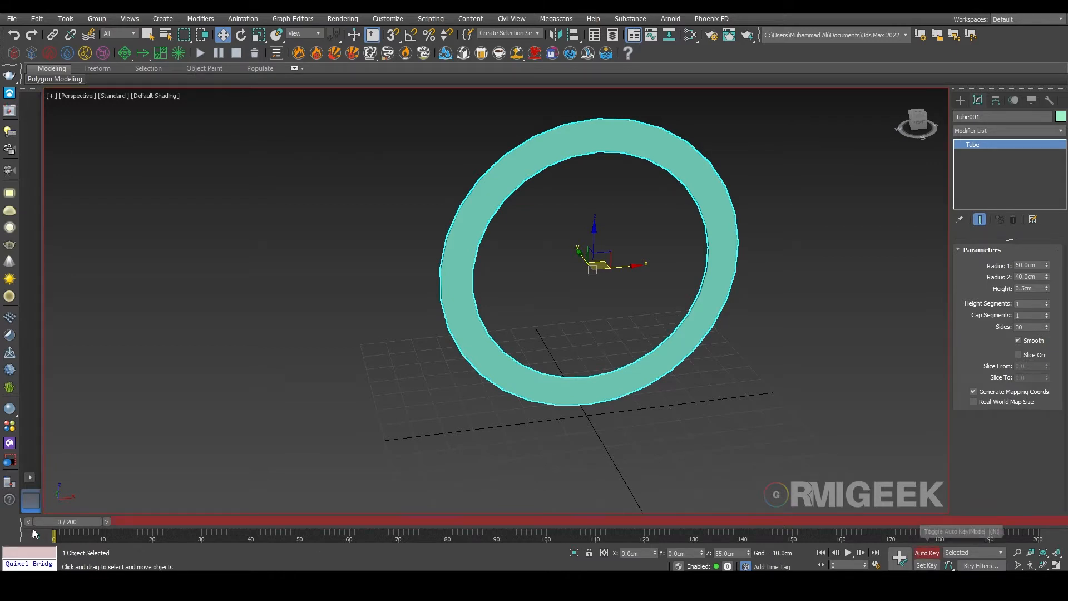
{"action": "left_click_drag", "start_coordinate": [67, 522], "coordinate": [144, 520]}
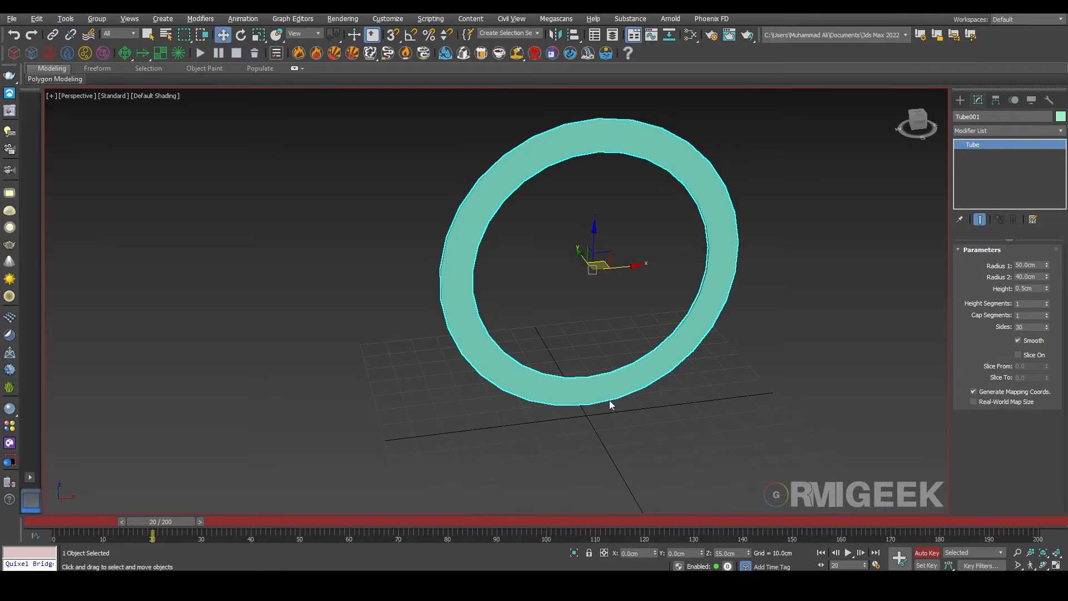
{"action": "key", "text": "e"}
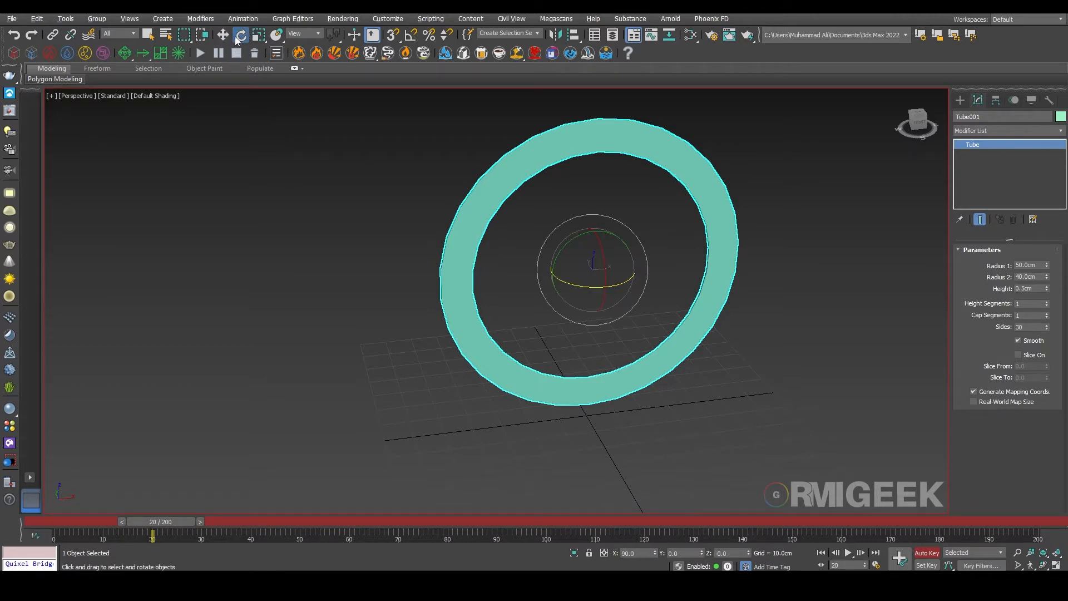
{"action": "left_click", "coordinate": [412, 38]}
{"action": "left_click_drag", "start_coordinate": [571, 240], "coordinate": [767, 186]}
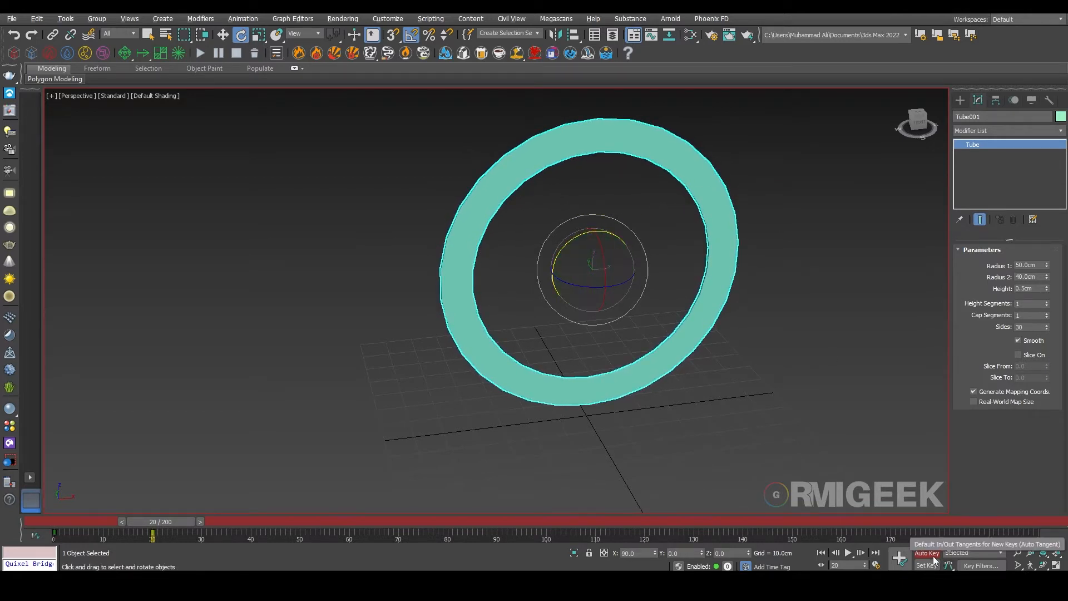
Step: Return to frame 0 with edged faces displayed, inspect the rotation key at frame 20, and turn off Auto Key
{"action": "left_click_drag", "start_coordinate": [158, 522], "coordinate": [43, 520]}
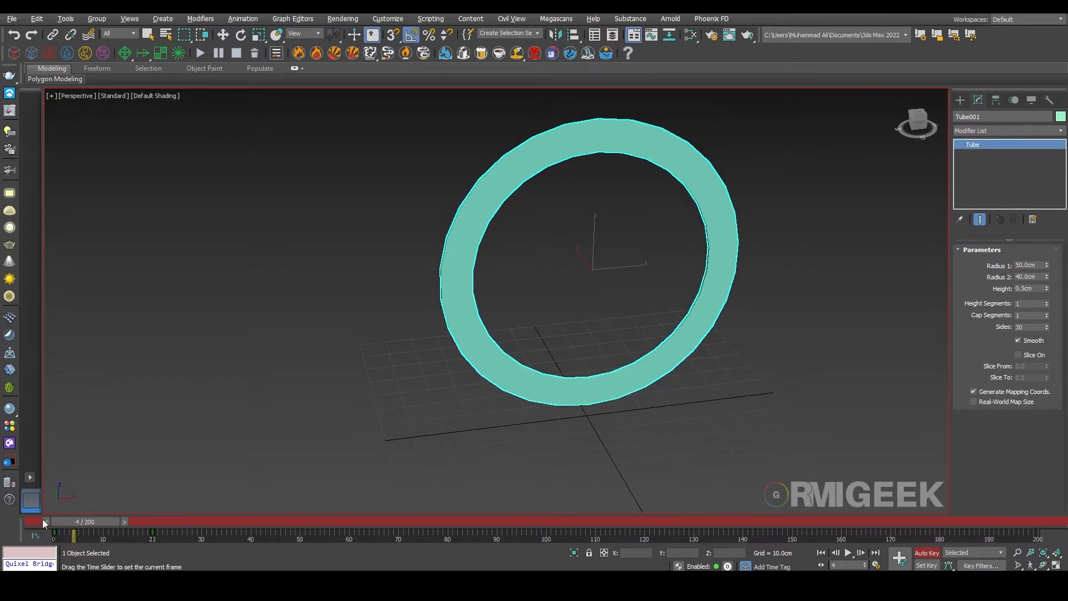
{"action": "key", "text": "F4"}
{"action": "right_click", "coordinate": [152, 532]}
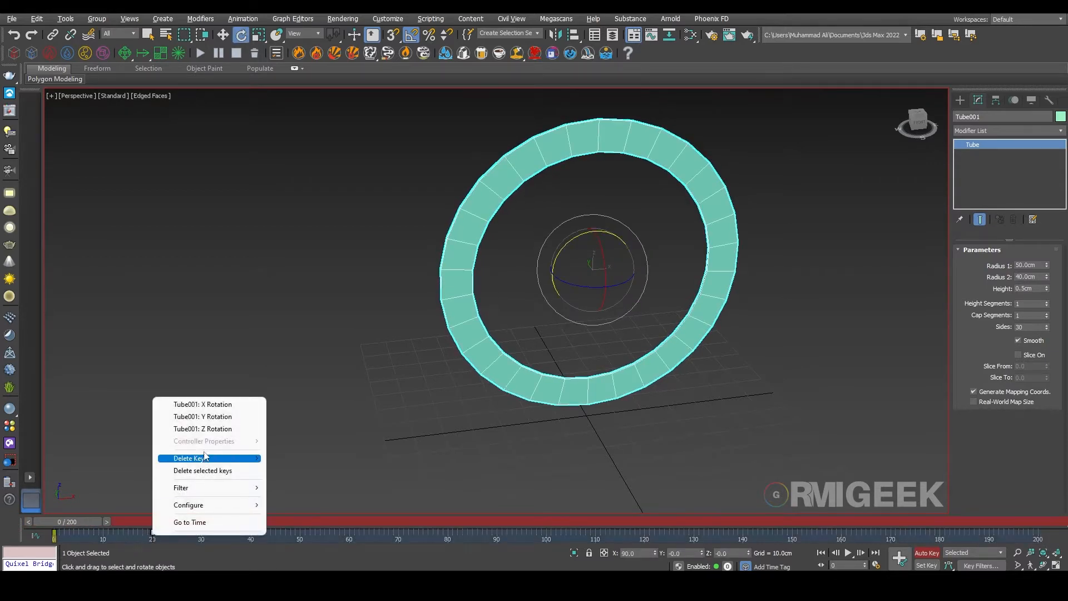
{"action": "left_click", "coordinate": [194, 420]}
{"action": "left_click", "coordinate": [248, 398]}
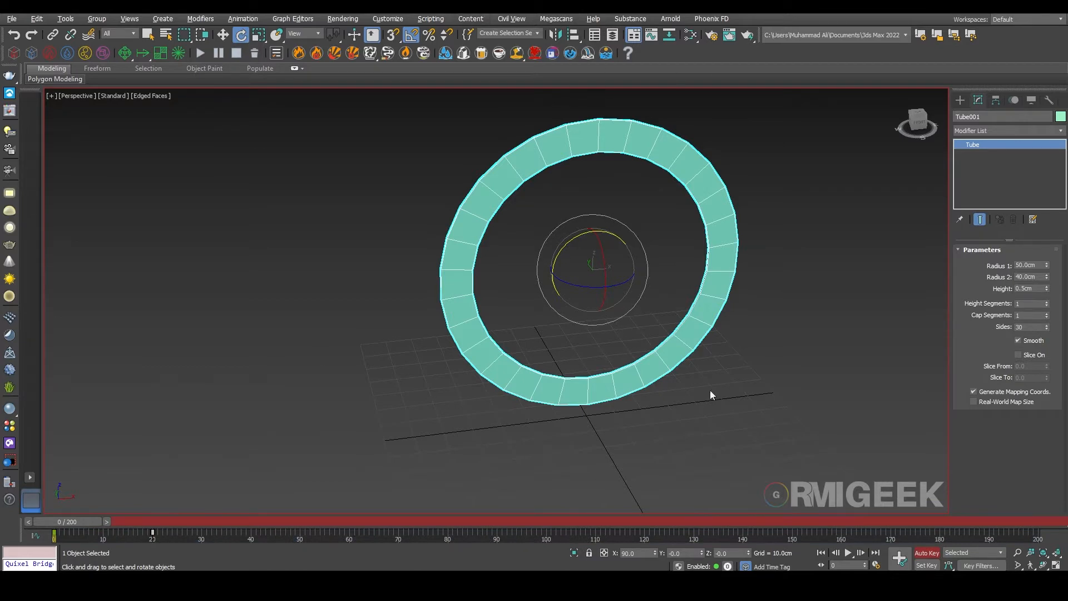
{"action": "left_click", "coordinate": [930, 553]}
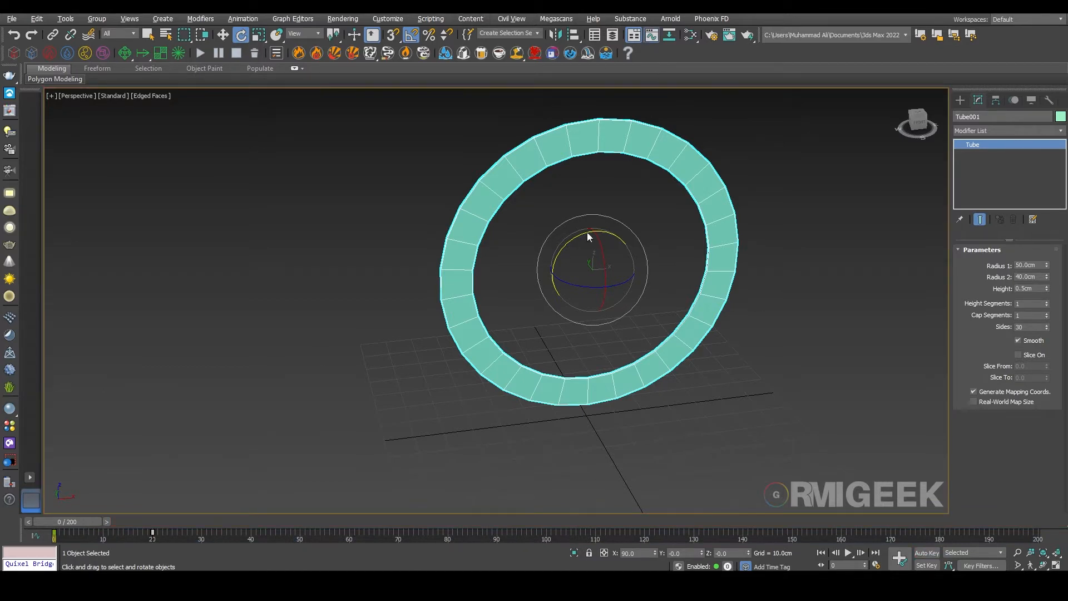
Step: In the Curve Editor, make the tangents of all the tube's rotation keys linear
{"action": "left_click", "coordinate": [652, 34]}
{"action": "middle_click_drag", "start_coordinate": [289, 123], "coordinate": [363, 101]}
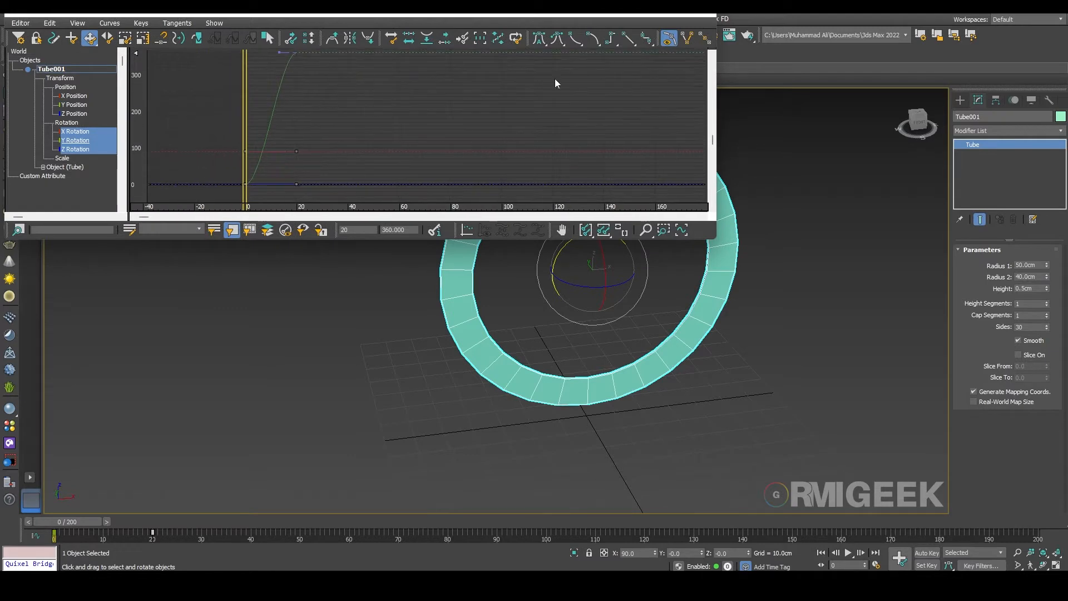
{"action": "middle_click_drag", "start_coordinate": [383, 106], "coordinate": [394, 126]}
{"action": "middle_click_drag", "start_coordinate": [333, 167], "coordinate": [339, 126]}
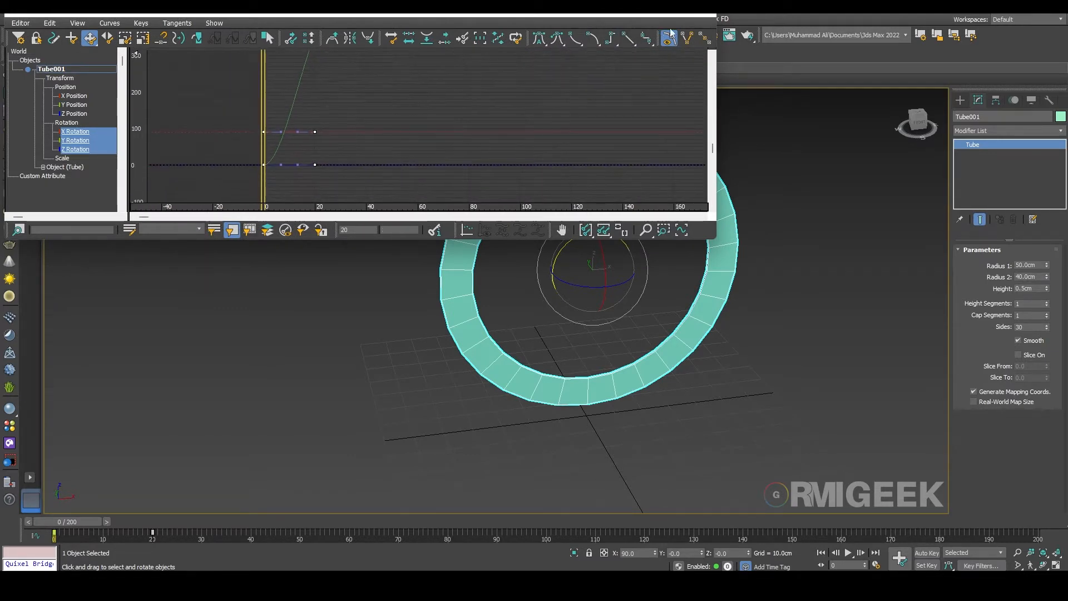
{"action": "middle_click_drag", "start_coordinate": [425, 119], "coordinate": [423, 139]}
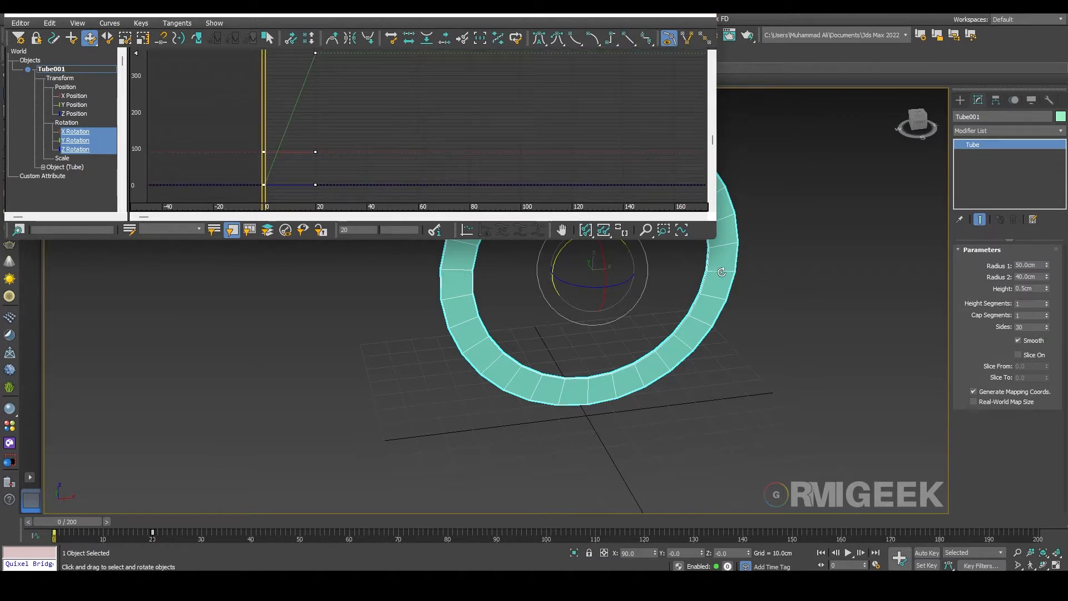
Step: Set the out-of-range type after the last key to Loop for the tube's rotation curves
{"action": "left_click_drag", "start_coordinate": [715, 239], "coordinate": [805, 376]}
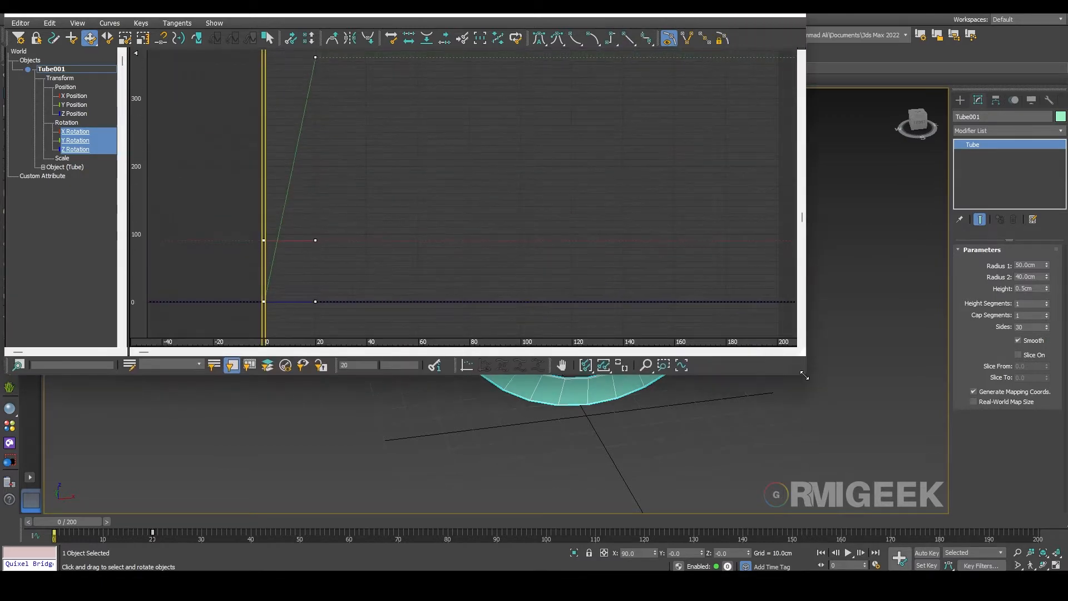
{"action": "middle_click_drag", "start_coordinate": [393, 216], "coordinate": [444, 232]}
{"action": "left_click", "coordinate": [50, 23]}
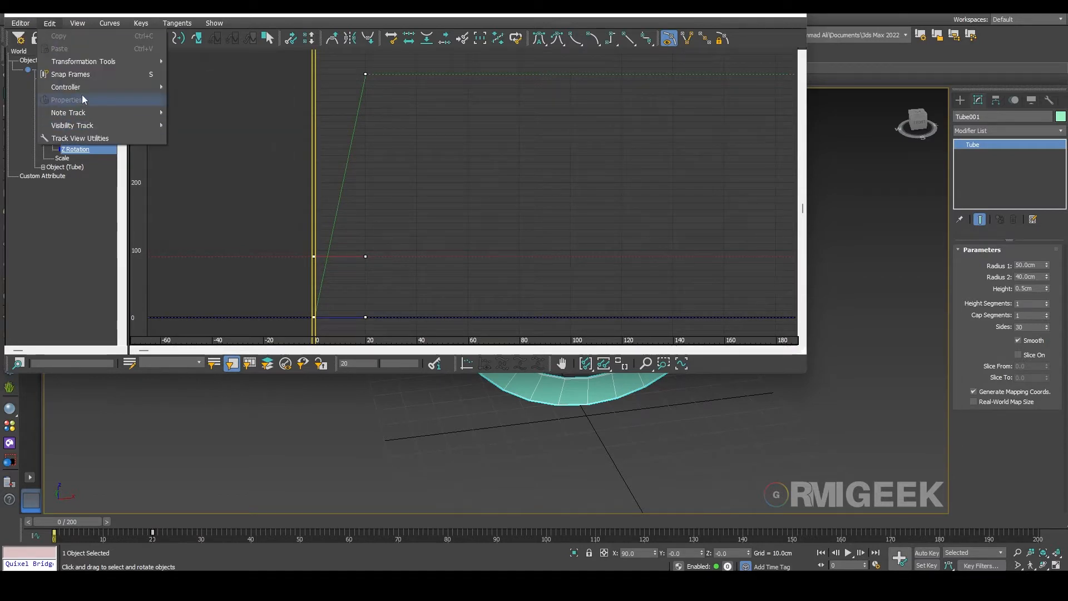
{"action": "mouse_move", "coordinate": [85, 88]}
{"action": "left_click", "coordinate": [229, 189]}
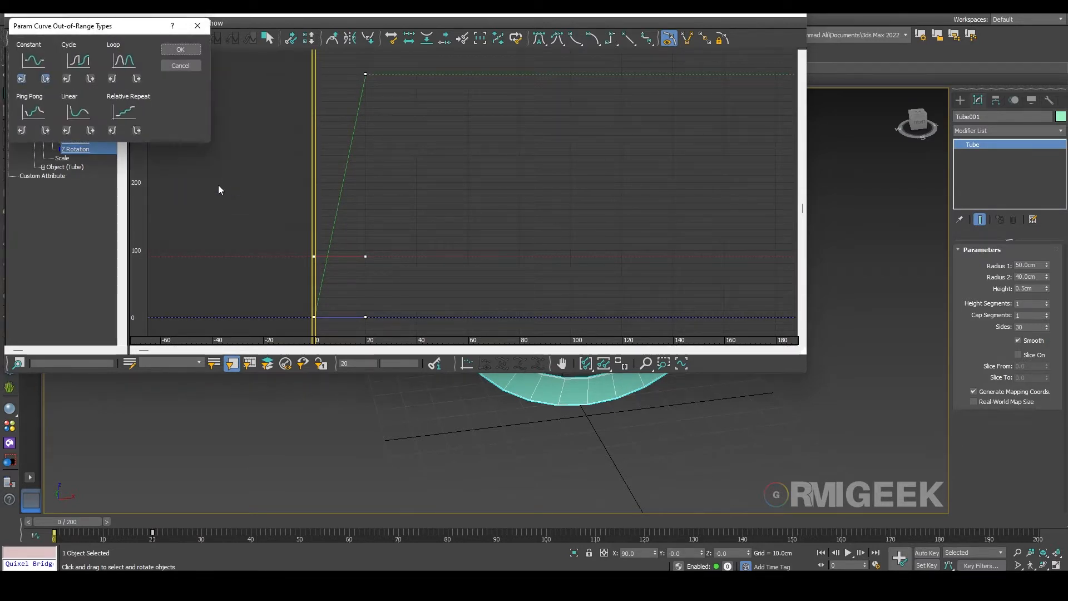
{"action": "left_click", "coordinate": [136, 79]}
{"action": "left_click", "coordinate": [180, 49]}
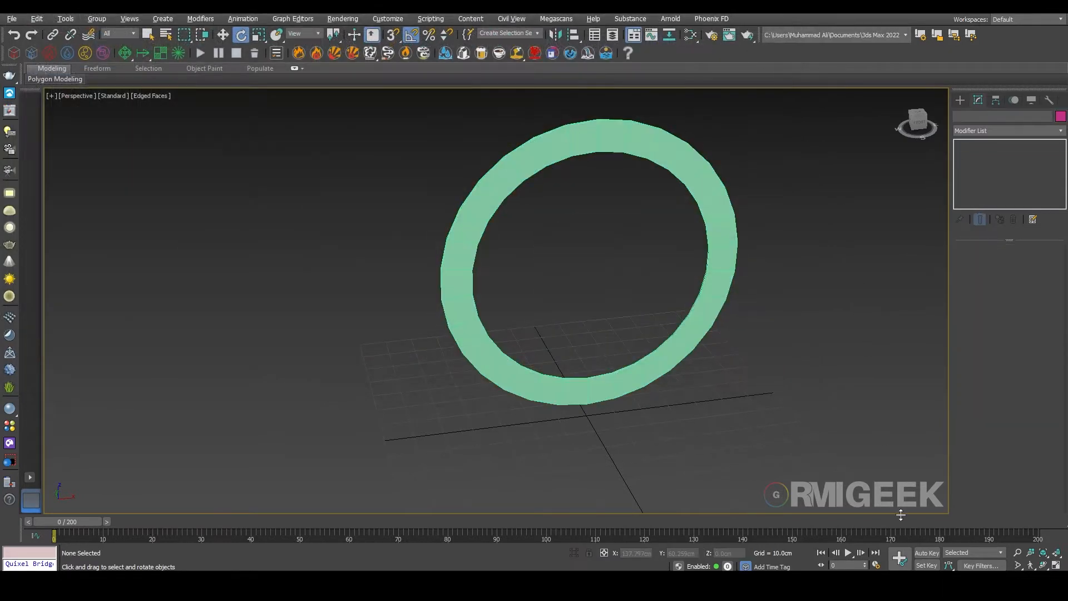
Step: Play and scrub the animation to check the tube's continuous rotation
{"action": "left_click", "coordinate": [850, 554]}
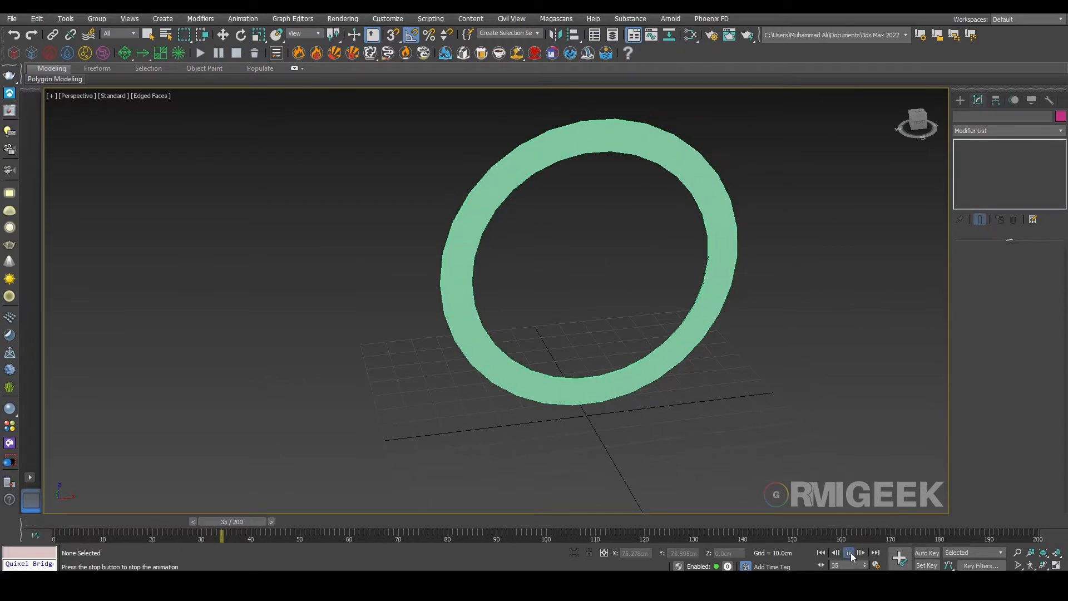
{"action": "left_click", "coordinate": [851, 557]}
{"action": "left_click_drag", "start_coordinate": [76, 524], "coordinate": [252, 523]}
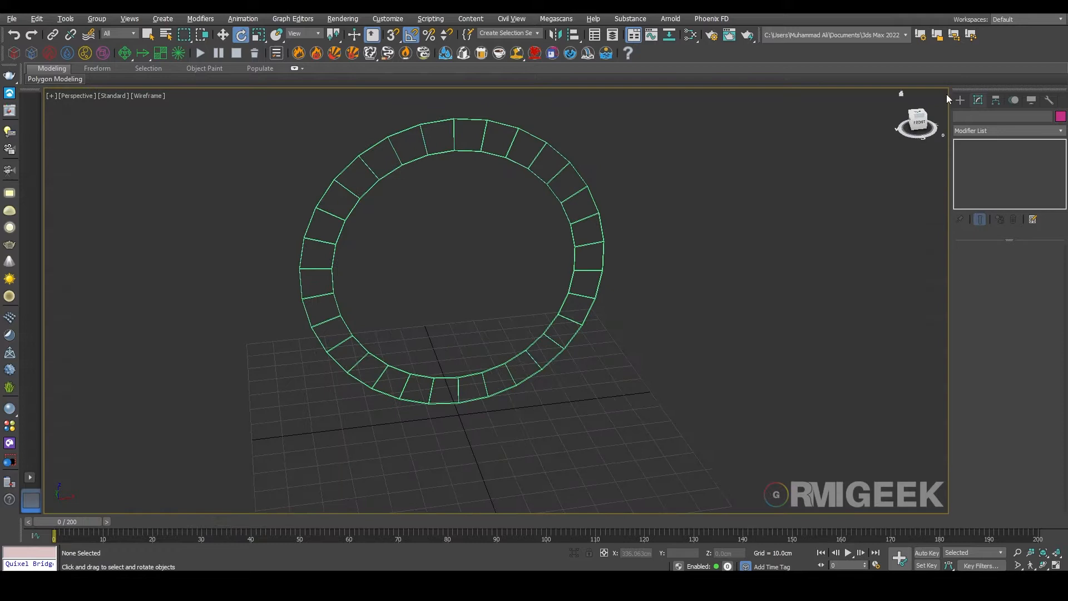
Step: In the tube's object properties, turn off Renderable and turn on Display as Box
{"action": "key", "text": "F3"}
{"action": "left_click", "coordinate": [496, 143]}
{"action": "right_click", "coordinate": [494, 142]}
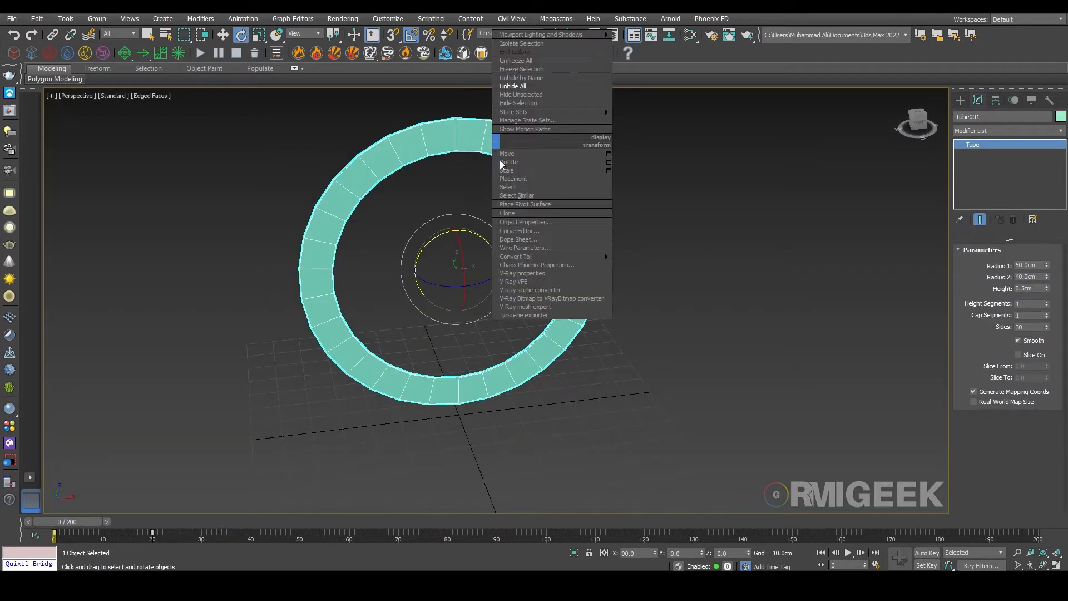
{"action": "left_click", "coordinate": [539, 223]}
{"action": "left_click", "coordinate": [556, 271]}
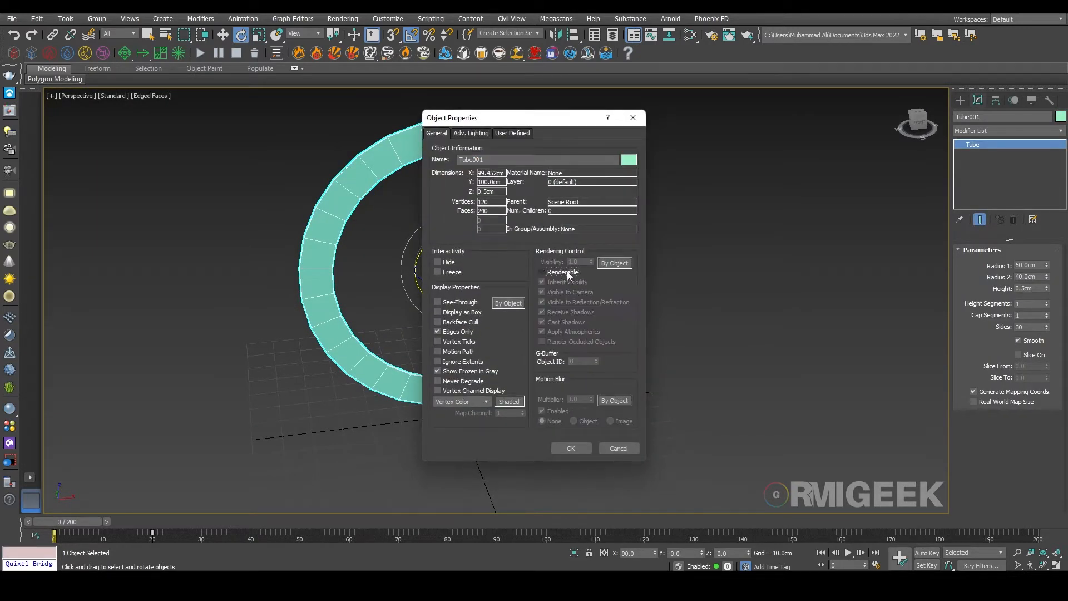
{"action": "left_click", "coordinate": [570, 448]}
{"action": "left_click", "coordinate": [751, 460]}
Step: Create a tyFlow object on the ground plane beside the tube
{"action": "left_click", "coordinate": [961, 100]}
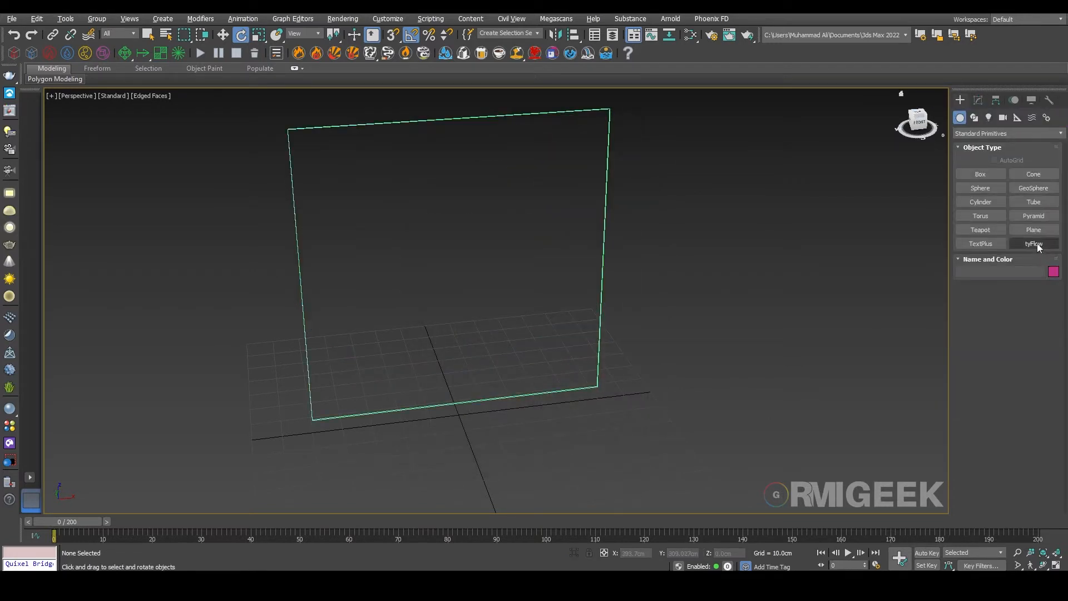
{"action": "left_click", "coordinate": [1034, 243]}
{"action": "left_click_drag", "start_coordinate": [794, 449], "coordinate": [850, 450]}
Step: Open the tyFlow object's editor and shrink its window so the tube stays visible beside it
{"action": "left_click", "coordinate": [978, 100]}
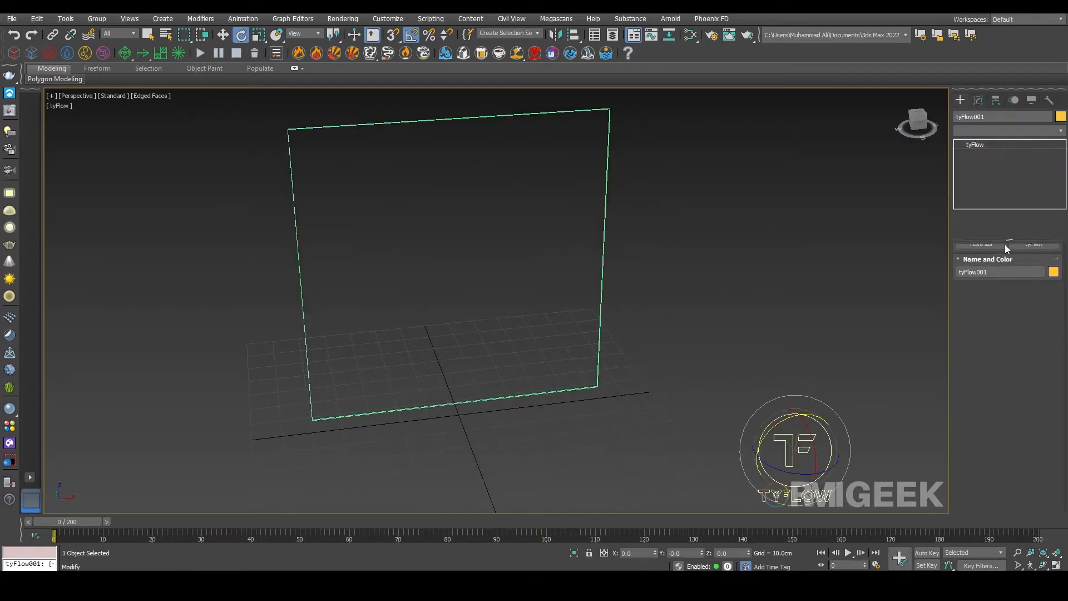
{"action": "left_click", "coordinate": [1000, 276]}
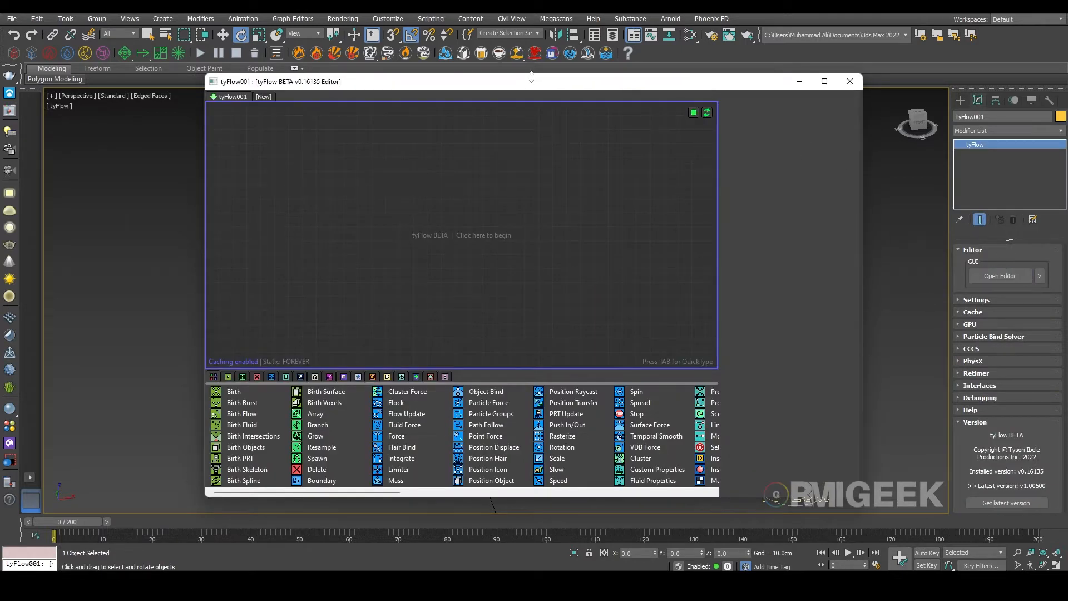
{"action": "left_click_drag", "start_coordinate": [527, 81], "coordinate": [379, 101]}
{"action": "left_click_drag", "start_coordinate": [712, 517], "coordinate": [487, 496]}
{"action": "middle_click_drag", "start_coordinate": [868, 357], "coordinate": [770, 335], "text": "alt"}
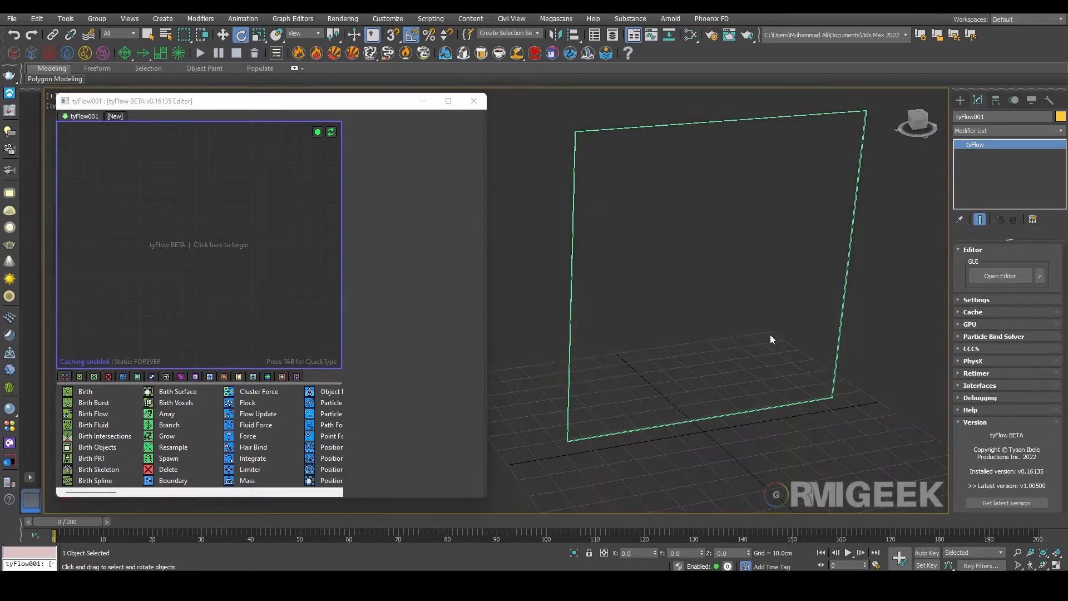
Step: Create an event with a Birth operator that emits 50 particles per frame
{"action": "double_click", "coordinate": [85, 393]}
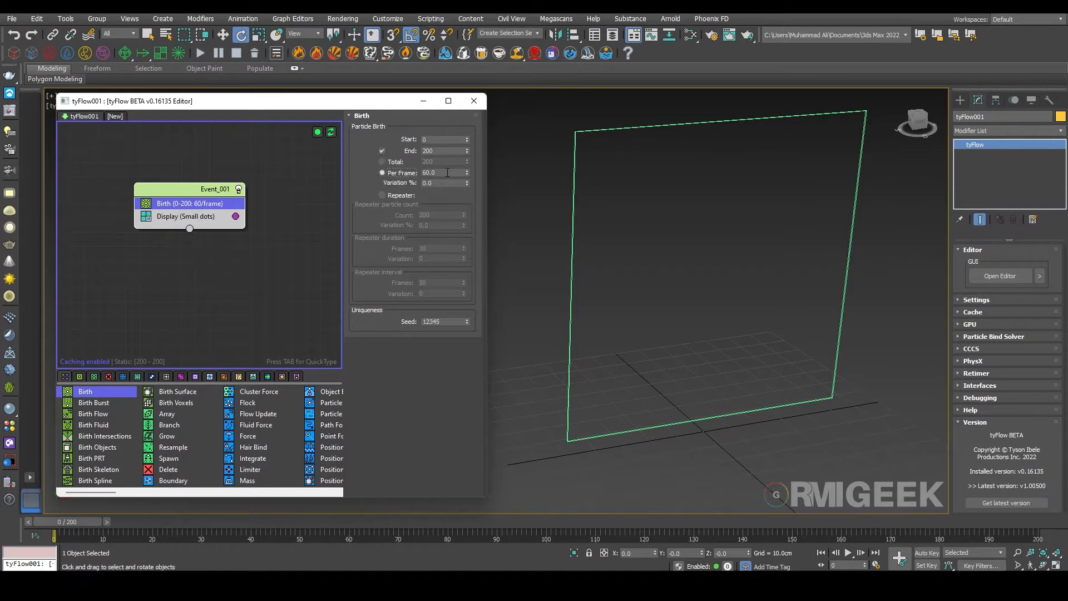
{"action": "left_click_drag", "start_coordinate": [448, 172], "coordinate": [271, 174]}
{"action": "type", "text": "50"}
{"action": "left_click", "coordinate": [440, 151]}
{"action": "left_click", "coordinate": [166, 267]}
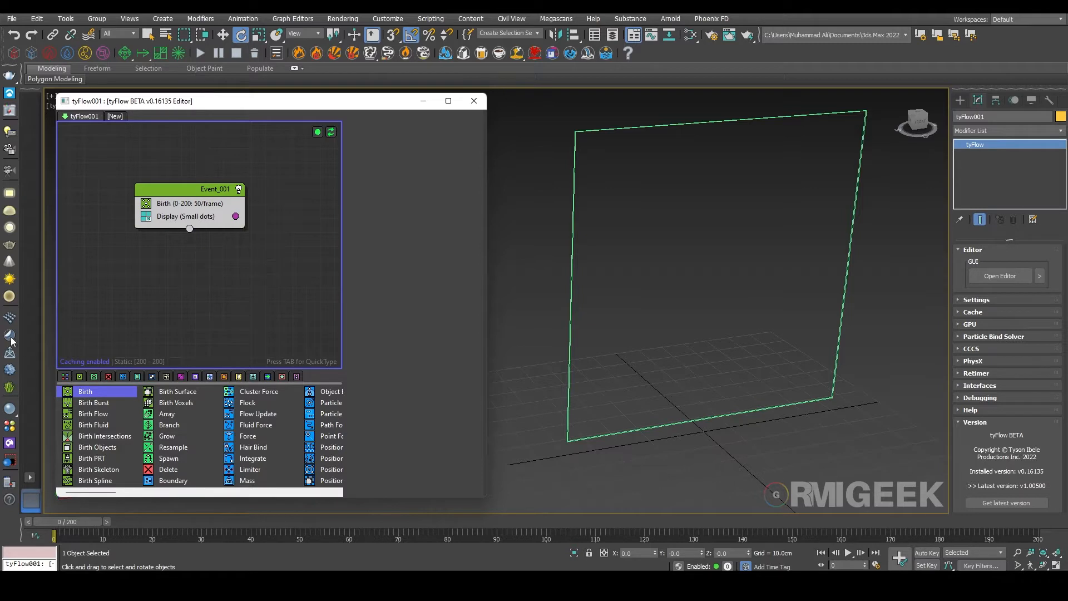
Step: Add a Position Object operator below Birth in the event and pick the tube as its emitter object
{"action": "left_click_drag", "start_coordinate": [160, 452], "coordinate": [139, 445]}
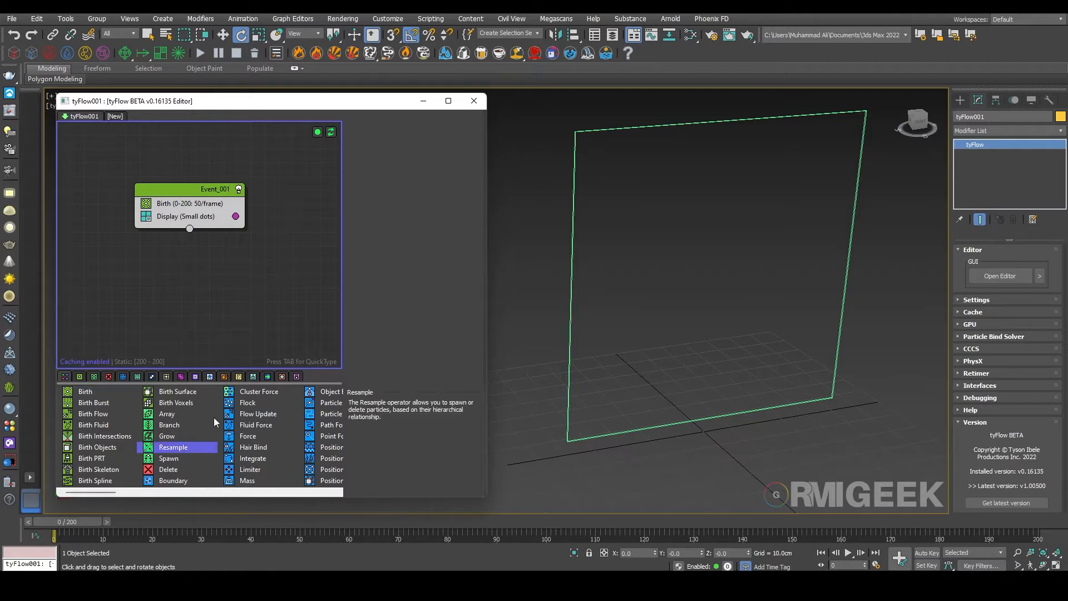
{"action": "scroll", "coordinate": [206, 445], "scroll_direction": "down", "scroll_amount": 3}
{"action": "left_click_drag", "start_coordinate": [111, 481], "coordinate": [170, 220]}
{"action": "left_click", "coordinate": [390, 240]}
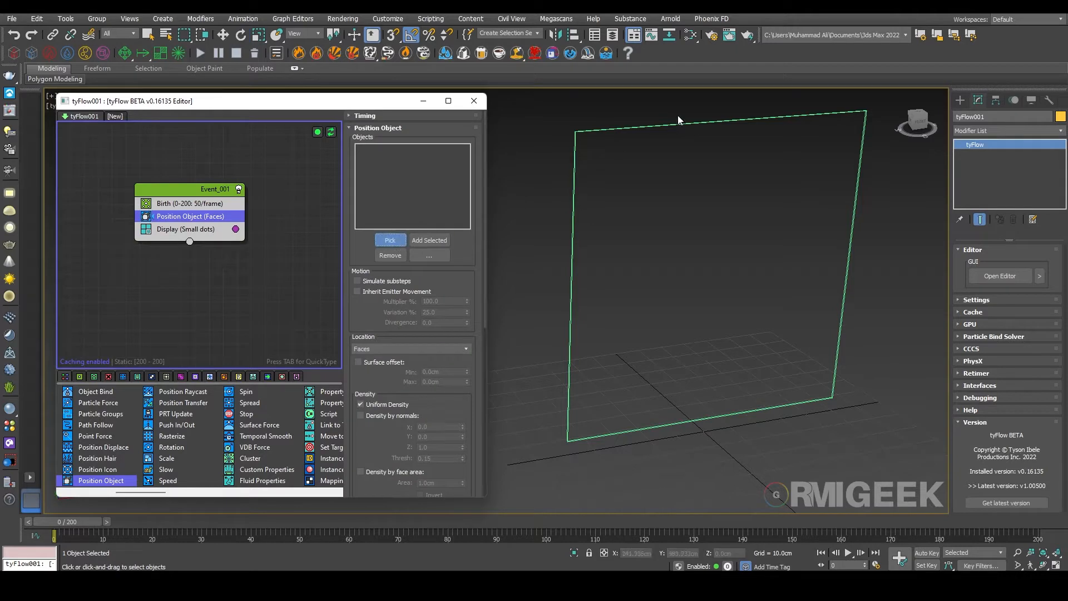
{"action": "left_click", "coordinate": [698, 125]}
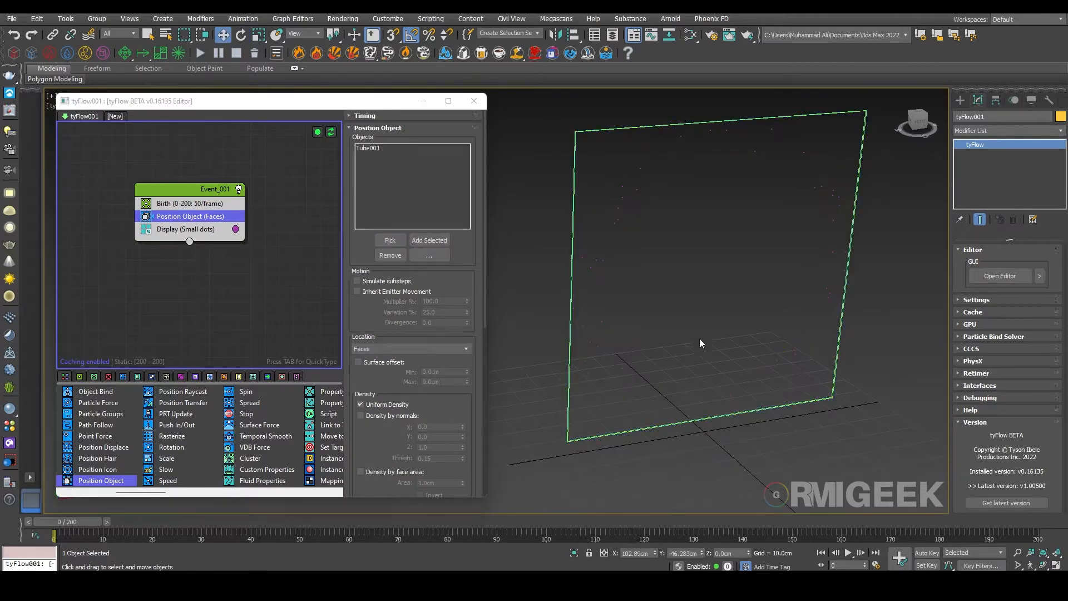
Step: Scrub to frame 41 and examine how the particles are distributed over the rotating tube
{"action": "key", "text": "w"}
{"action": "scroll", "coordinate": [701, 305], "scroll_direction": "down", "scroll_amount": 3}
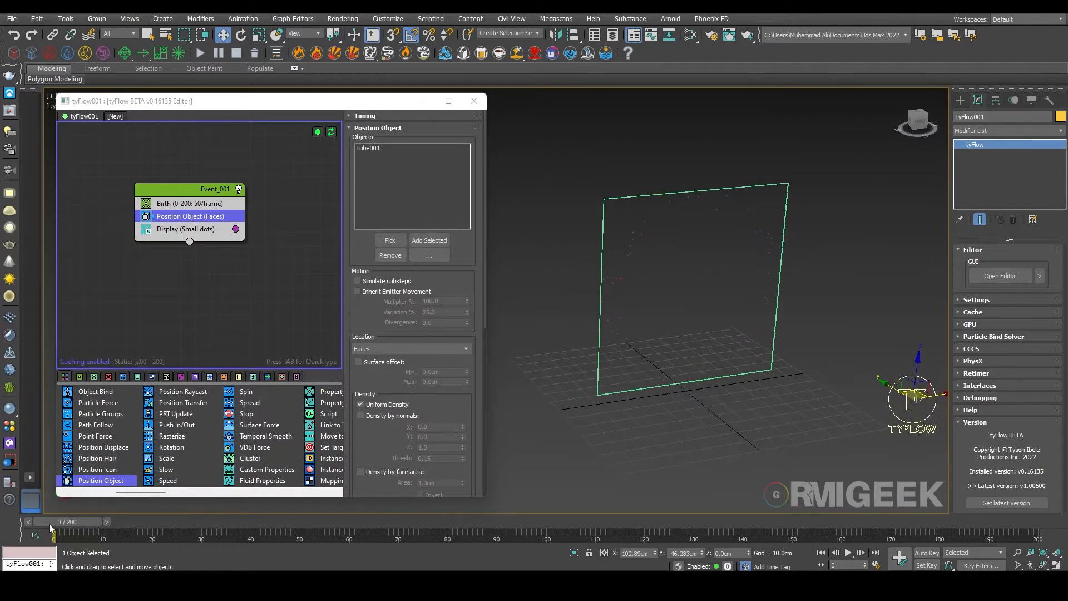
{"action": "left_click_drag", "start_coordinate": [61, 525], "coordinate": [256, 537]}
{"action": "scroll", "coordinate": [684, 206], "scroll_direction": "up", "scroll_amount": 5}
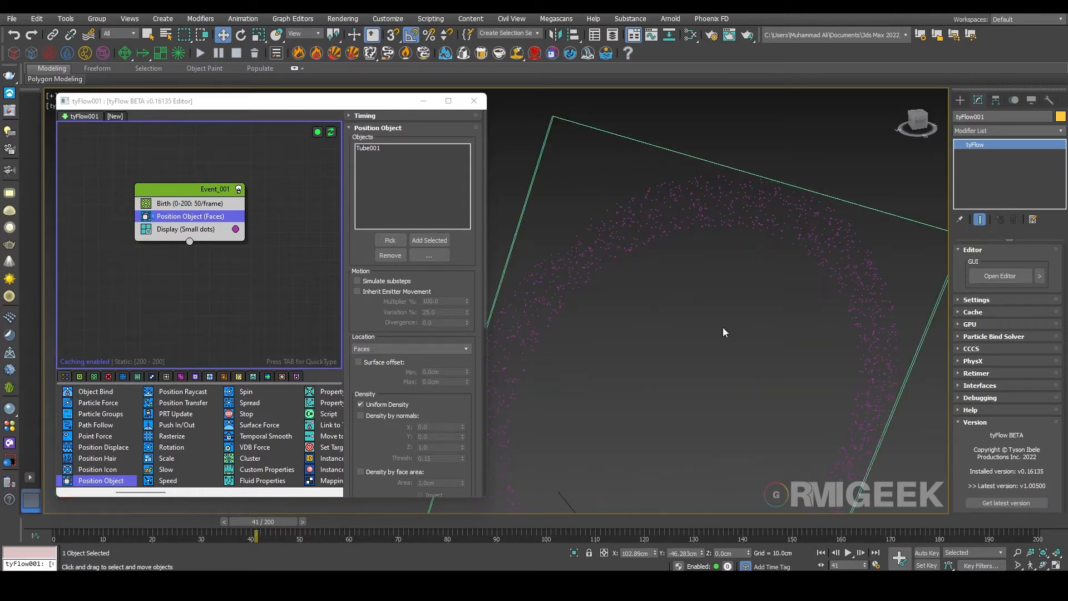
{"action": "scroll", "coordinate": [722, 328], "scroll_direction": "down", "scroll_amount": 5}
{"action": "scroll", "coordinate": [687, 382], "scroll_direction": "up", "scroll_amount": 1}
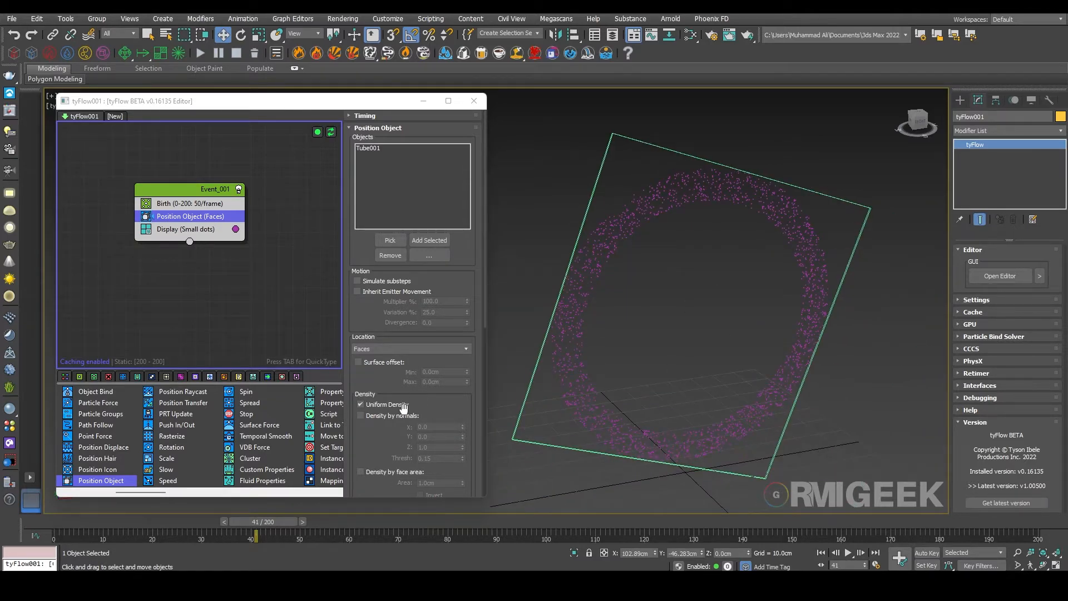
{"action": "left_click", "coordinate": [636, 136]}
{"action": "left_click", "coordinate": [637, 139]}
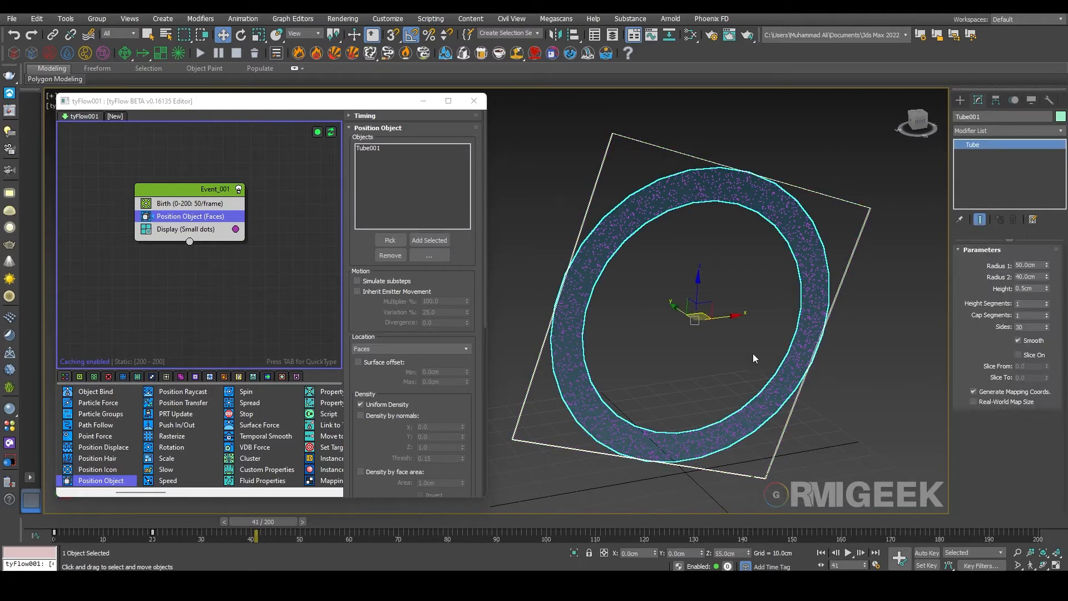
{"action": "key", "text": "alt+h"}
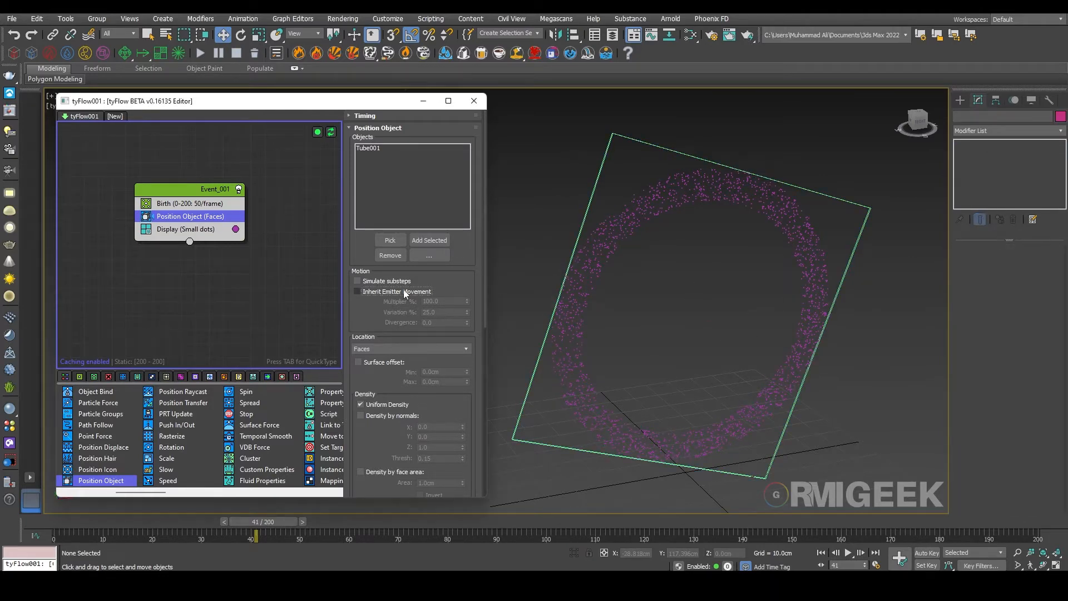
Step: Enable Inherit Emitter Movement in the Position Object operator
{"action": "left_click", "coordinate": [403, 290]}
{"action": "scroll", "coordinate": [660, 370], "scroll_direction": "down", "scroll_amount": 8}
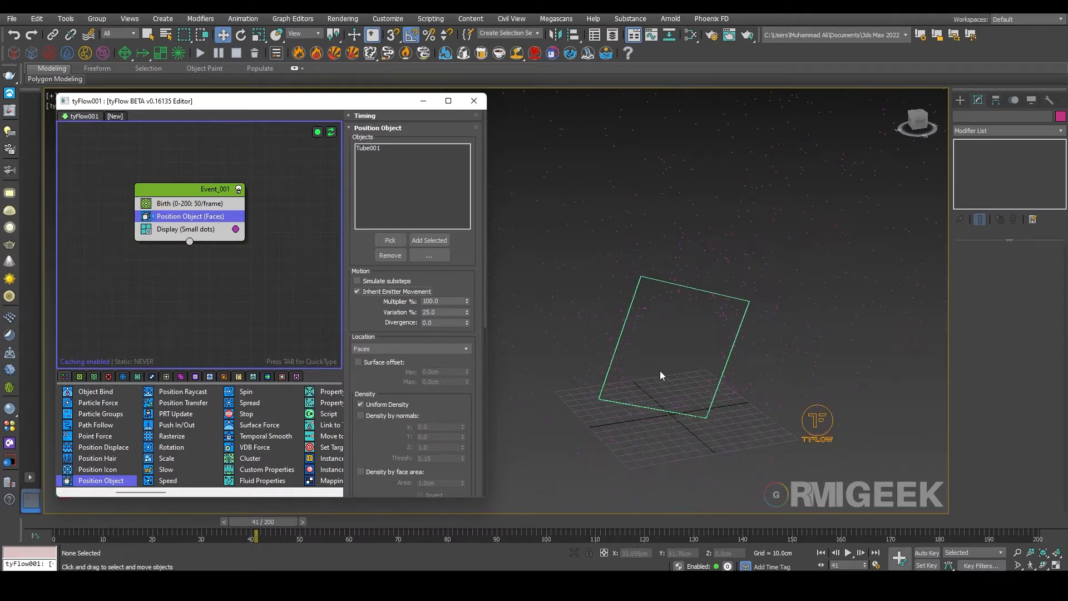
{"action": "middle_click_drag", "start_coordinate": [660, 370], "coordinate": [645, 425]}
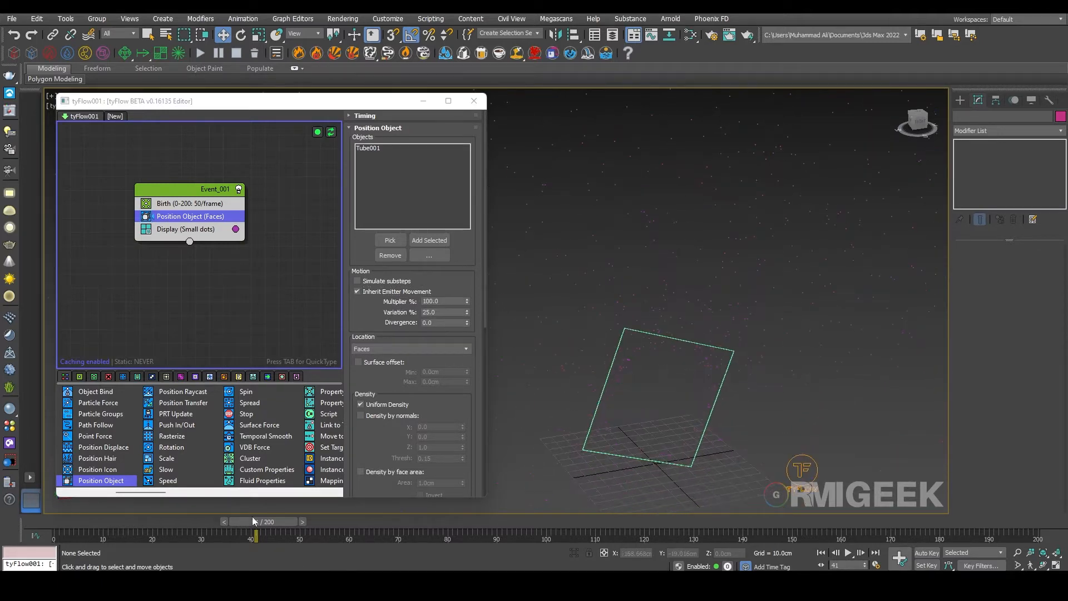
Step: Scrub the early frames up to frame 13 and examine how the particles fly off the rotating tube
{"action": "left_click_drag", "start_coordinate": [252, 520], "coordinate": [105, 516]}
{"action": "key", "text": "w"}
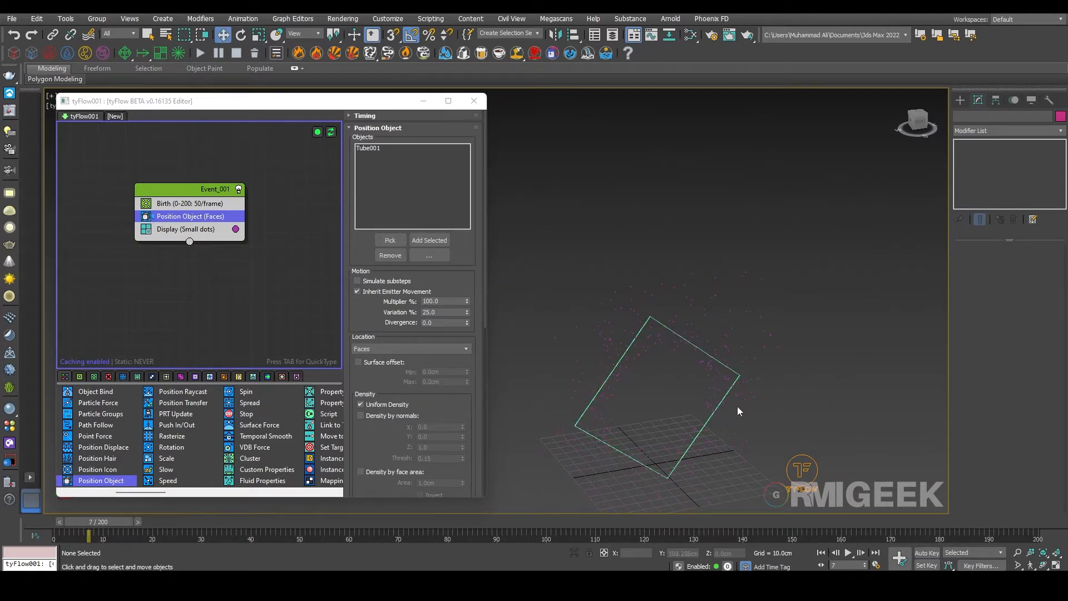
{"action": "left_click", "coordinate": [695, 356]}
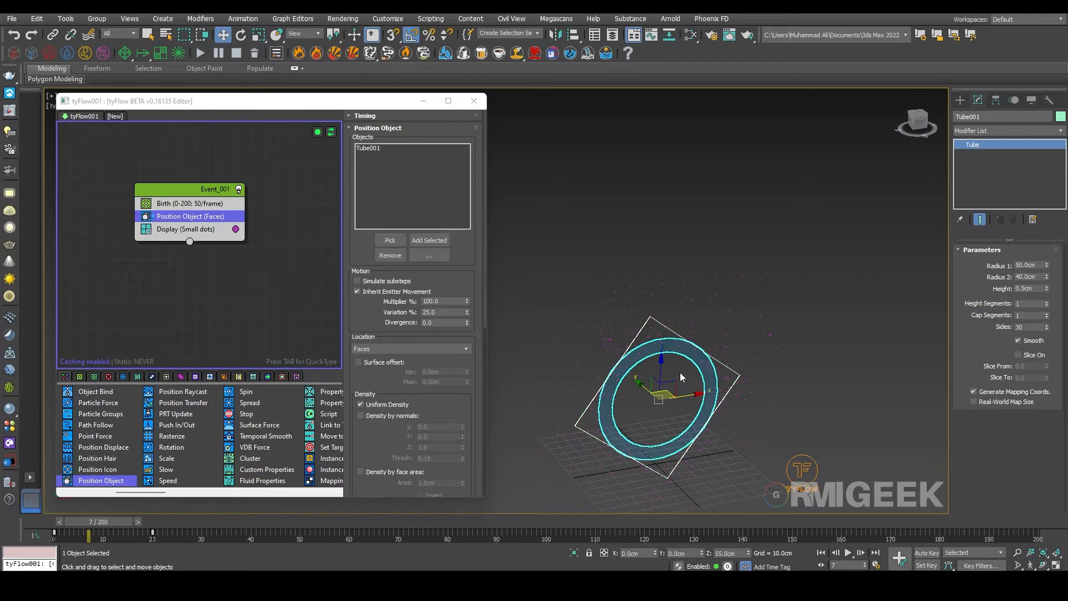
{"action": "middle_click_drag", "start_coordinate": [680, 373], "coordinate": [668, 326]}
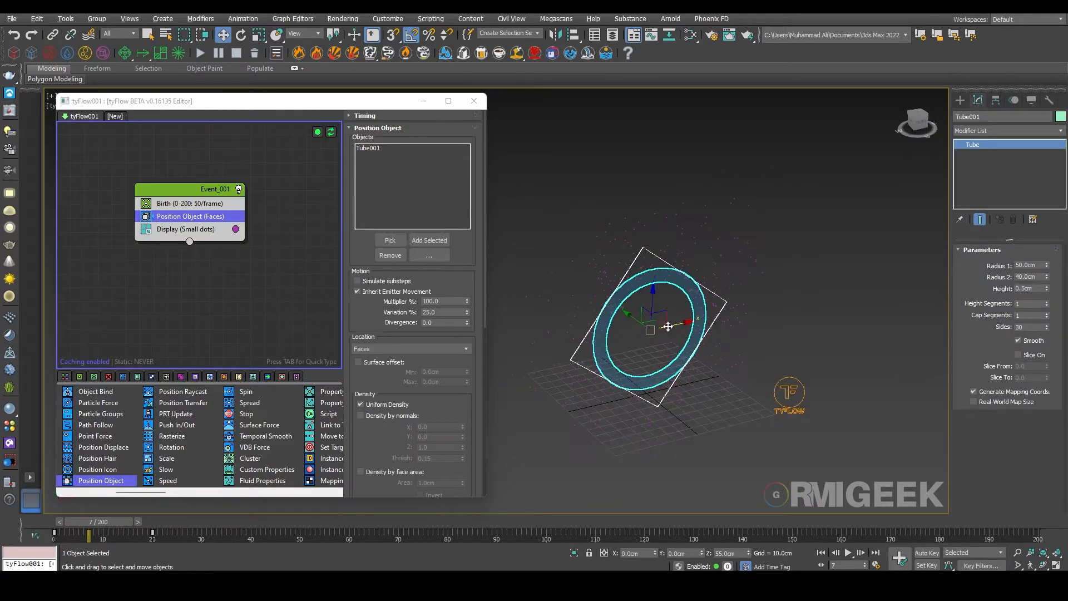
{"action": "left_click_drag", "start_coordinate": [93, 522], "coordinate": [121, 532]}
{"action": "left_click", "coordinate": [763, 388]}
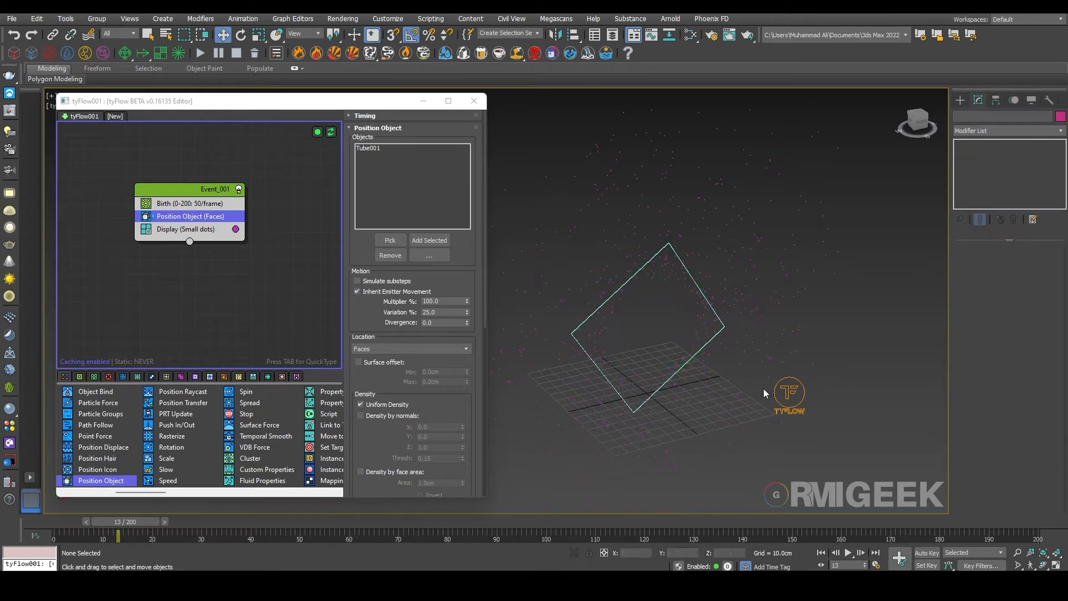
{"action": "middle_click_drag", "start_coordinate": [801, 373], "coordinate": [831, 329], "text": "alt"}
{"action": "scroll", "coordinate": [654, 319], "scroll_direction": "up", "scroll_amount": 3}
{"action": "middle_click_drag", "start_coordinate": [655, 320], "coordinate": [680, 322]}
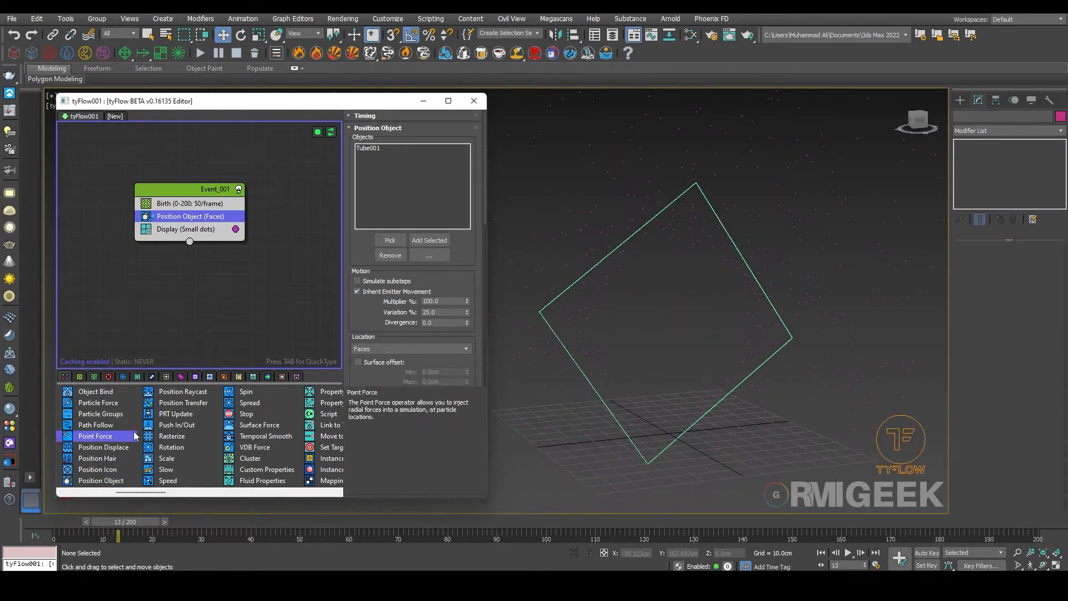
{"action": "scroll", "coordinate": [133, 436], "scroll_direction": "down", "scroll_amount": 2}
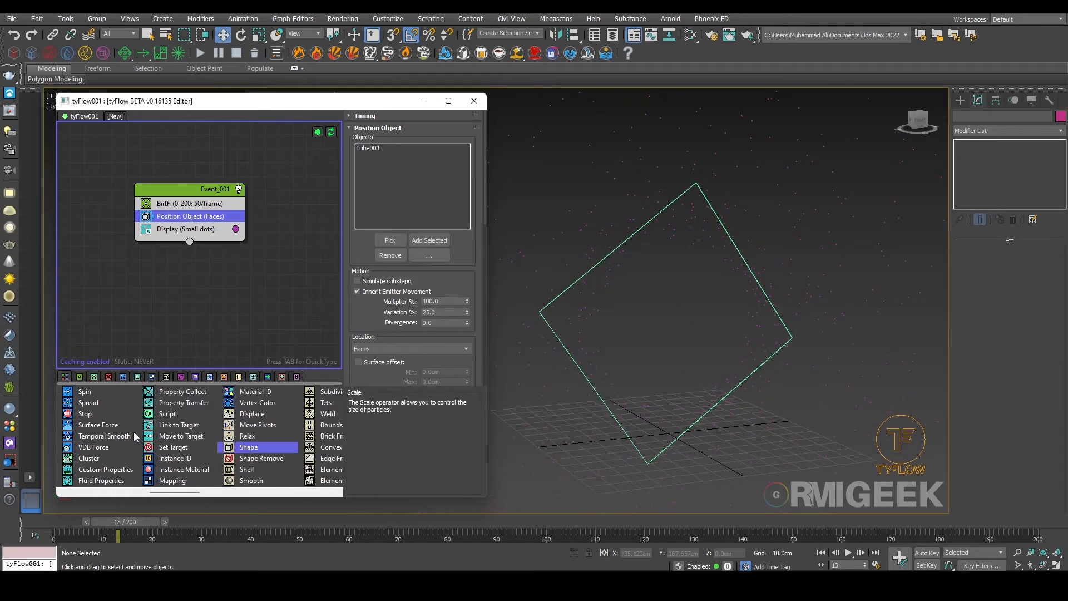
{"action": "left_click_drag", "start_coordinate": [260, 449], "coordinate": [200, 227]}
{"action": "left_click", "coordinate": [145, 230]}
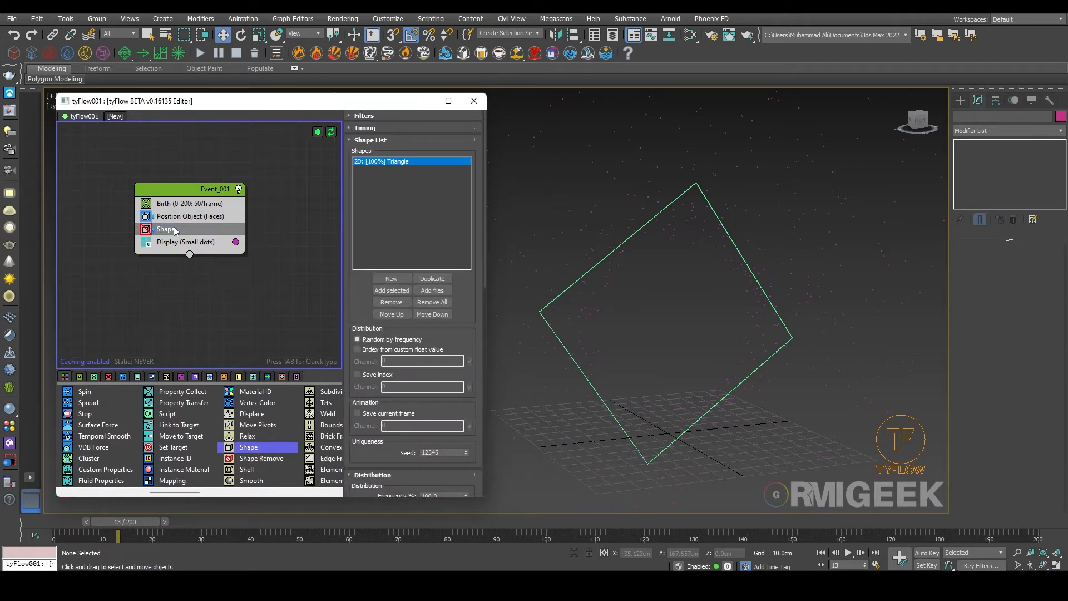
{"action": "key", "text": "Delete"}
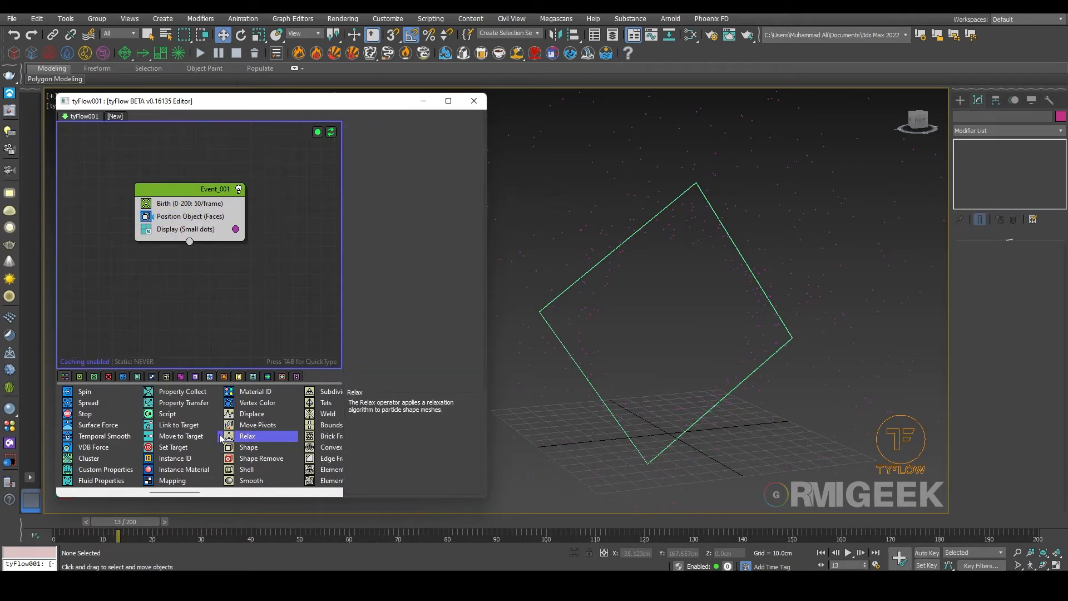
Step: Add a Force operator after Position Object with a gravity strength of -0.8 cm, and scrub to frame 24 to check the particles
{"action": "scroll", "coordinate": [221, 438], "scroll_direction": "up", "scroll_amount": 3}
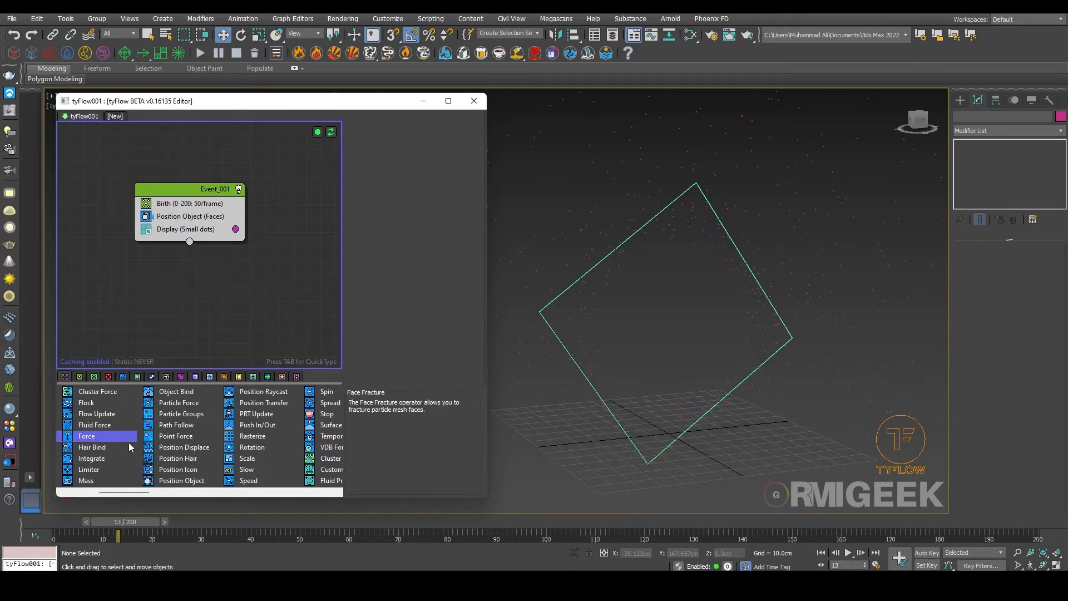
{"action": "left_click_drag", "start_coordinate": [107, 439], "coordinate": [205, 224]}
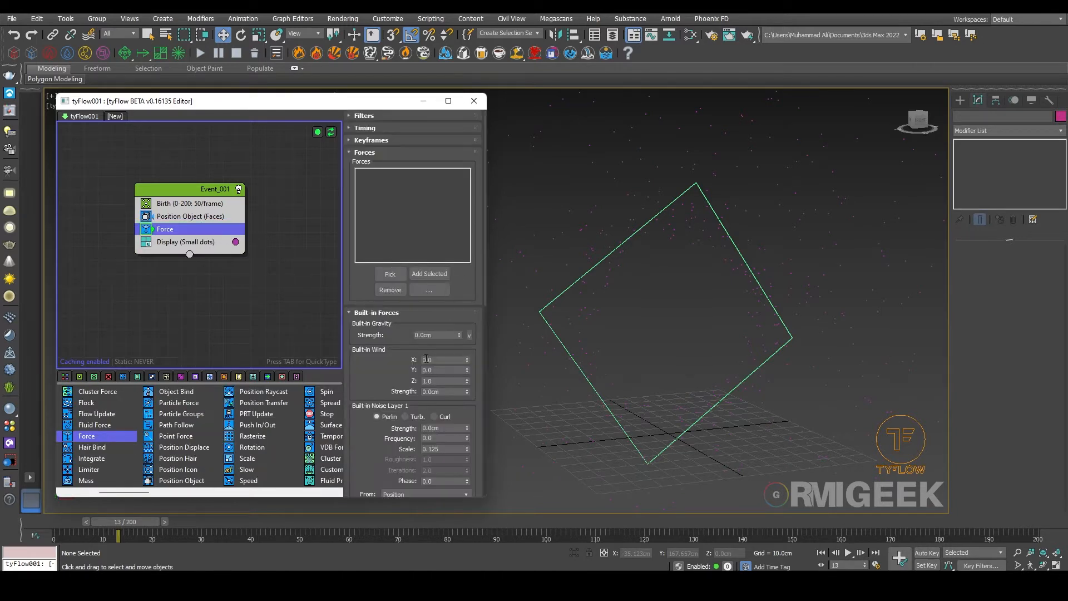
{"action": "double_click", "coordinate": [435, 335]}
{"action": "key", "text": "Return"}
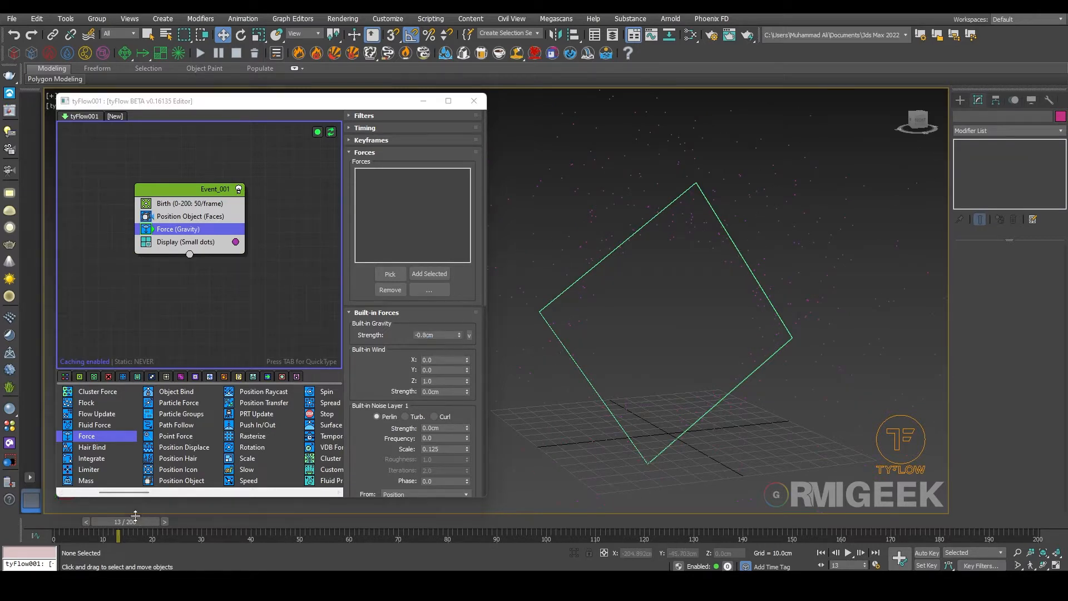
{"action": "left_click_drag", "start_coordinate": [99, 529], "coordinate": [178, 528]}
{"action": "scroll", "coordinate": [773, 314], "scroll_direction": "down", "scroll_amount": 4}
{"action": "middle_click_drag", "start_coordinate": [772, 314], "coordinate": [742, 334]}
{"action": "scroll", "coordinate": [742, 335], "scroll_direction": "up", "scroll_amount": 2}
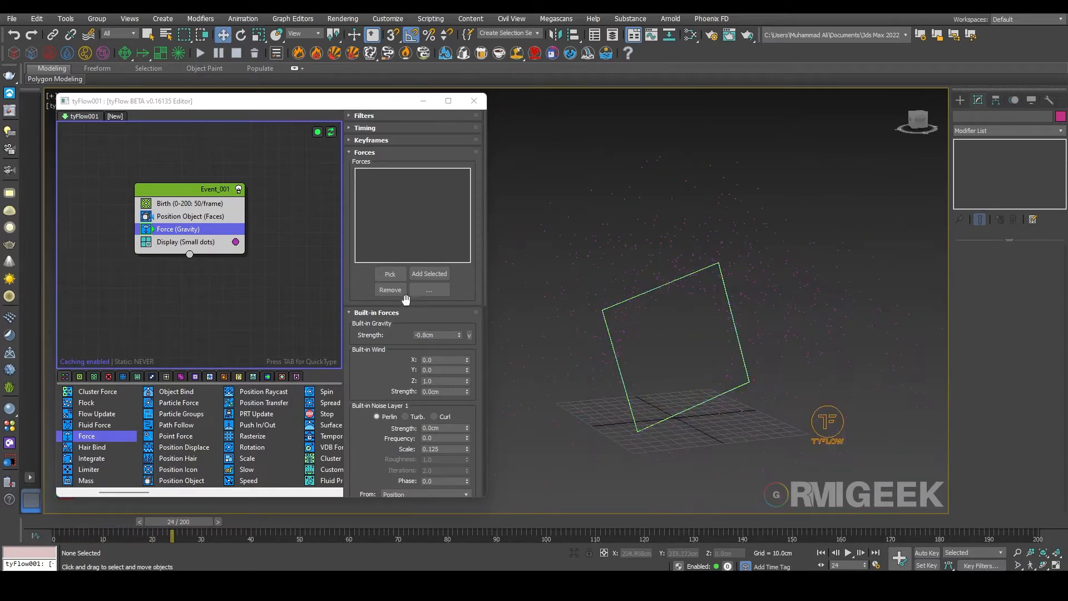
Step: Set the event's Display operator type to Large Dots and check the particles at frame 25
{"action": "left_click", "coordinate": [211, 246]}
{"action": "left_click", "coordinate": [410, 138]}
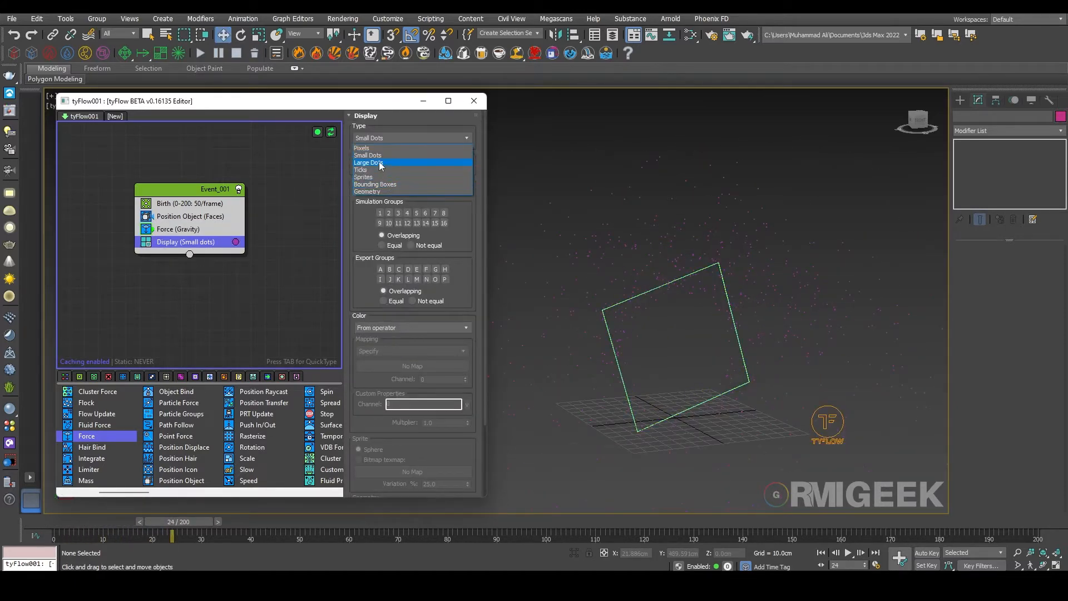
{"action": "left_click", "coordinate": [383, 162]}
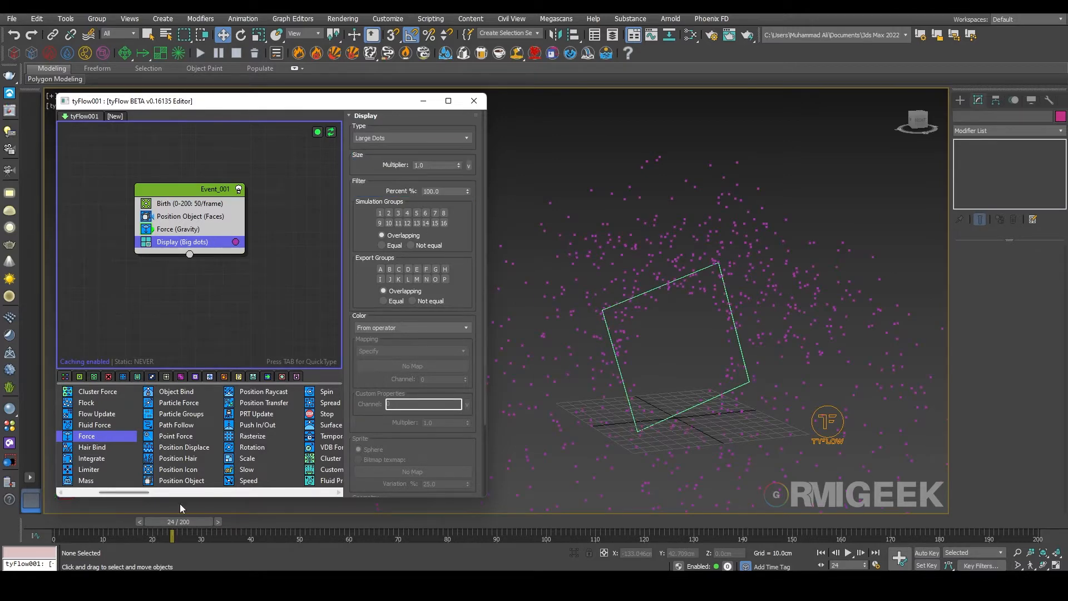
{"action": "mouse_move", "coordinate": [190, 528]}
{"action": "left_mouse_down"}
{"action": "mouse_move", "coordinate": [130, 530]}
{"action": "mouse_move", "coordinate": [178, 532]}
{"action": "left_mouse_up"}
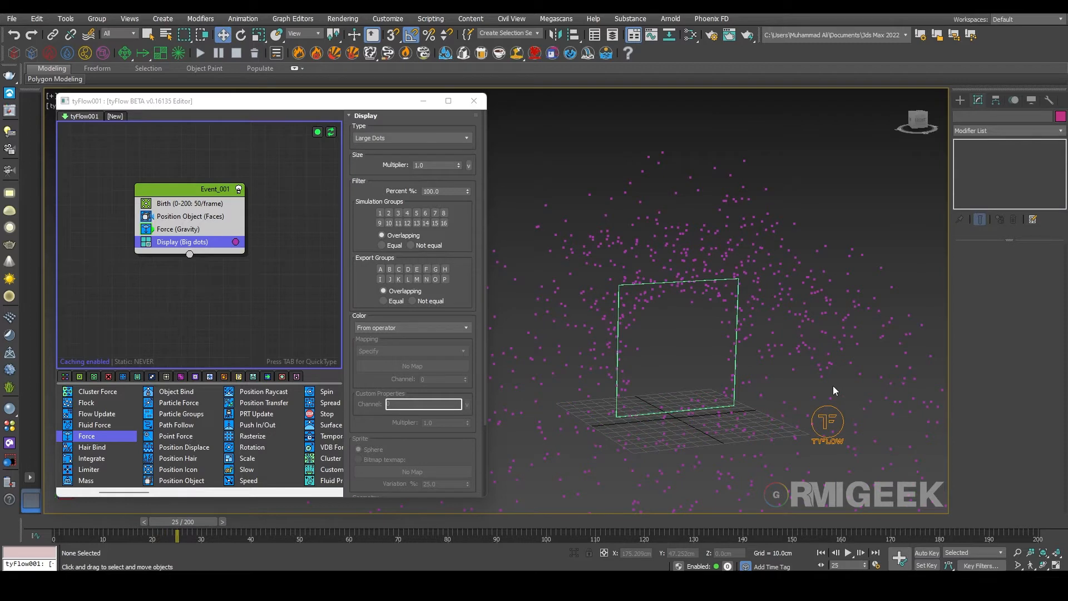
Step: Add a Slow operator between the Force and Display operators in the event
{"action": "left_click", "coordinate": [180, 233]}
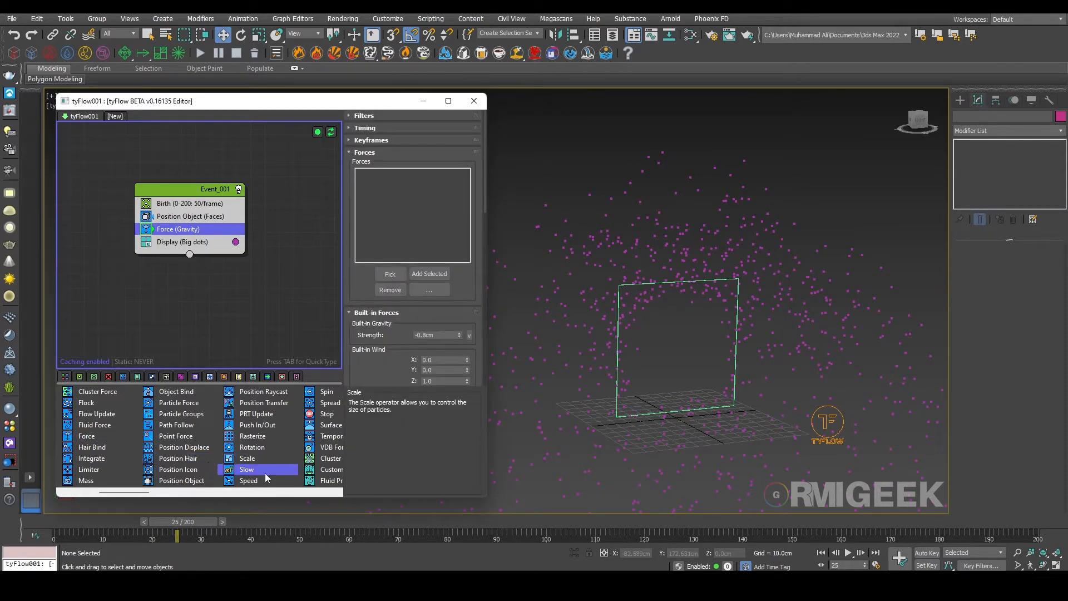
{"action": "left_click_drag", "start_coordinate": [266, 474], "coordinate": [179, 238]}
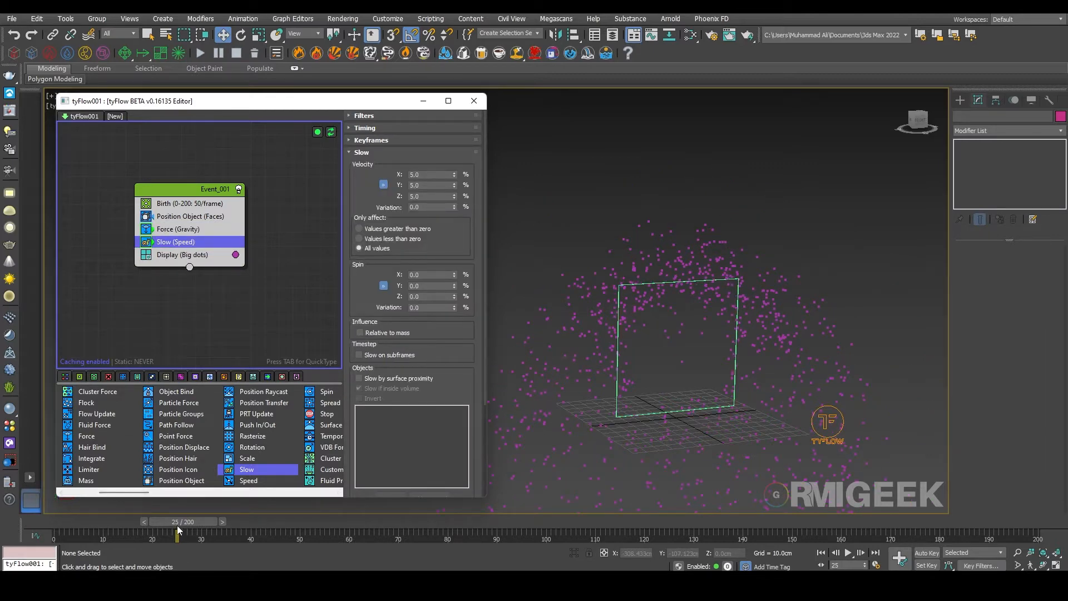
Step: Return to frame 0 and add a Delete operator between the Slow and Display operators in Event_001
{"action": "left_click_drag", "start_coordinate": [167, 523], "coordinate": [23, 540]}
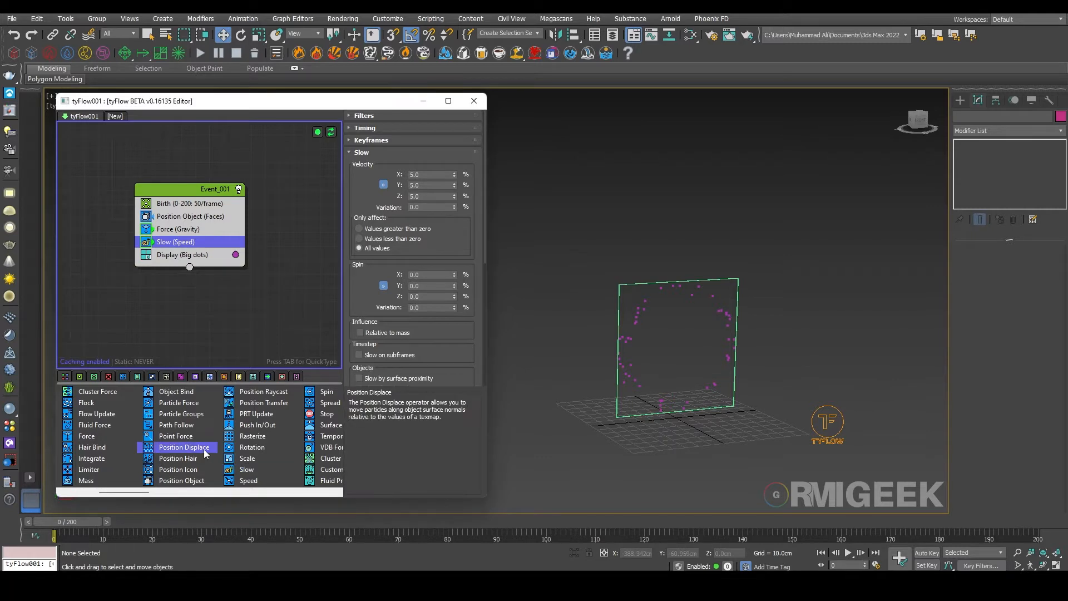
{"action": "scroll", "coordinate": [203, 449], "scroll_direction": "left", "scroll_amount": 1}
{"action": "left_click_drag", "start_coordinate": [110, 469], "coordinate": [196, 248]}
{"action": "scroll", "coordinate": [680, 346], "scroll_direction": "up", "scroll_amount": 2}
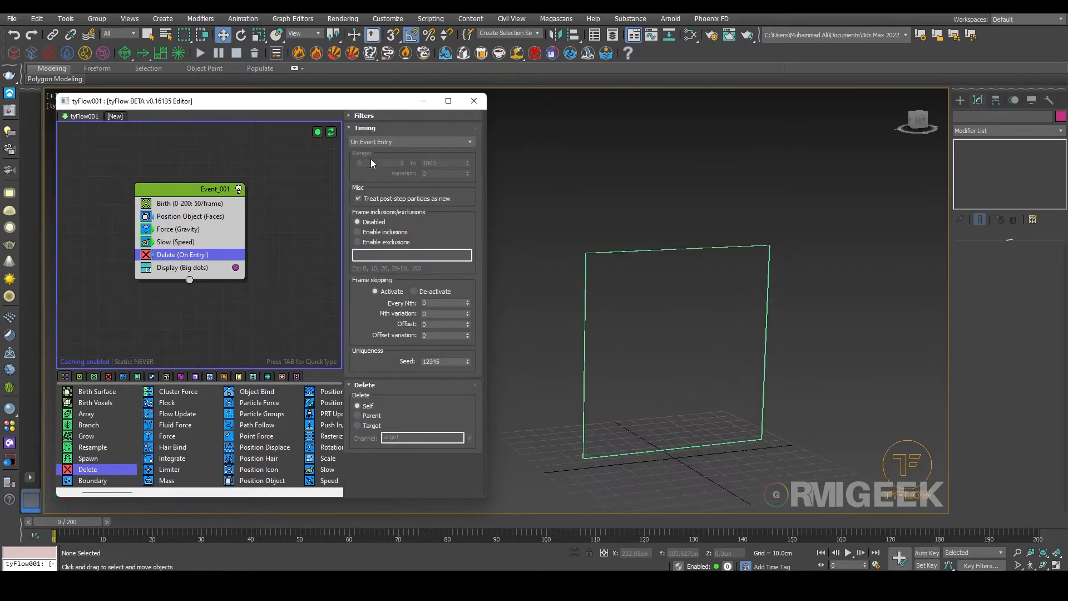
Step: Set the Delete operator's timing to Particle Age with the range starting at 5, checking the particles between frames 24 and 0
{"action": "left_click_drag", "start_coordinate": [91, 519], "coordinate": [196, 540]}
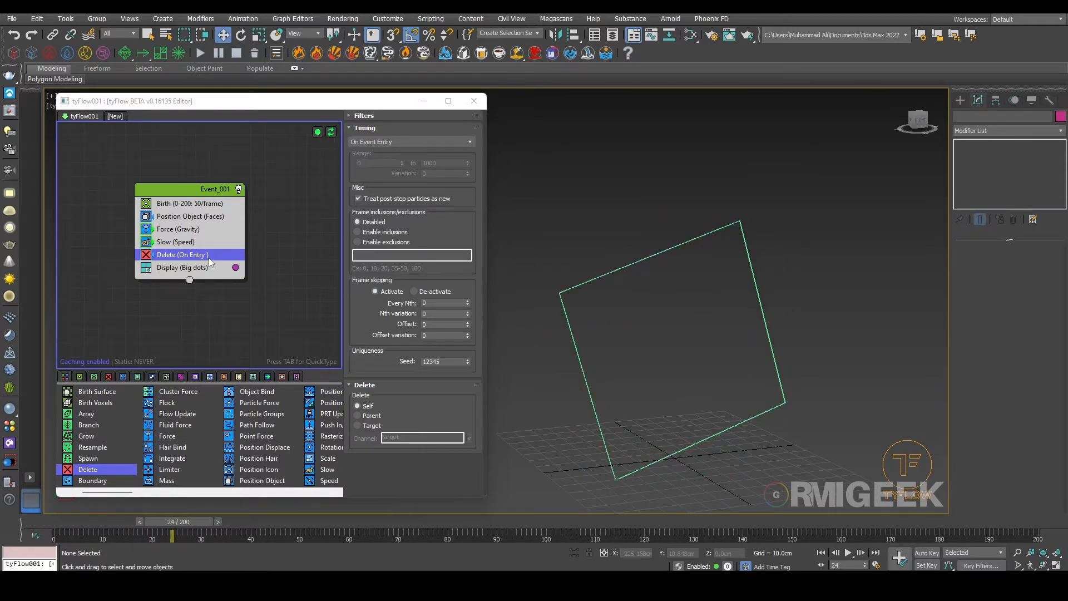
{"action": "left_click", "coordinate": [400, 142]}
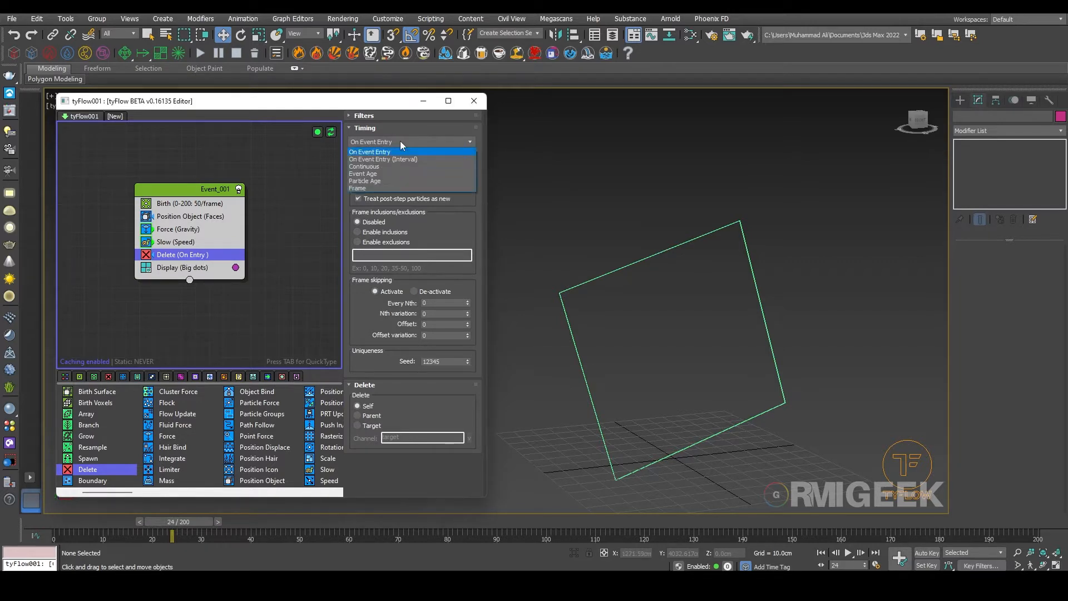
{"action": "left_click", "coordinate": [382, 181]}
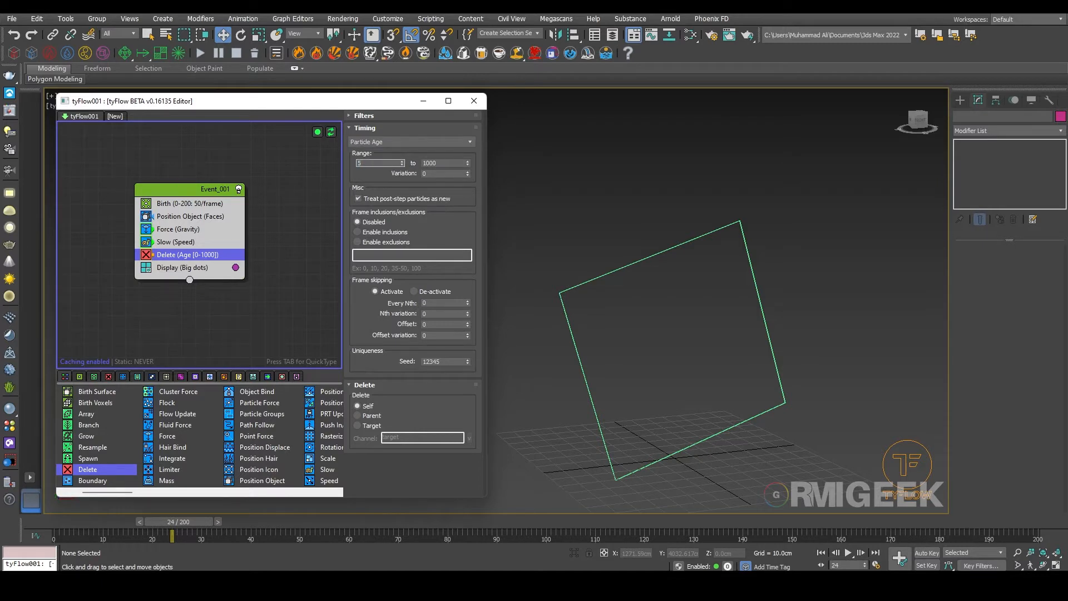
{"action": "left_click", "coordinate": [510, 156]}
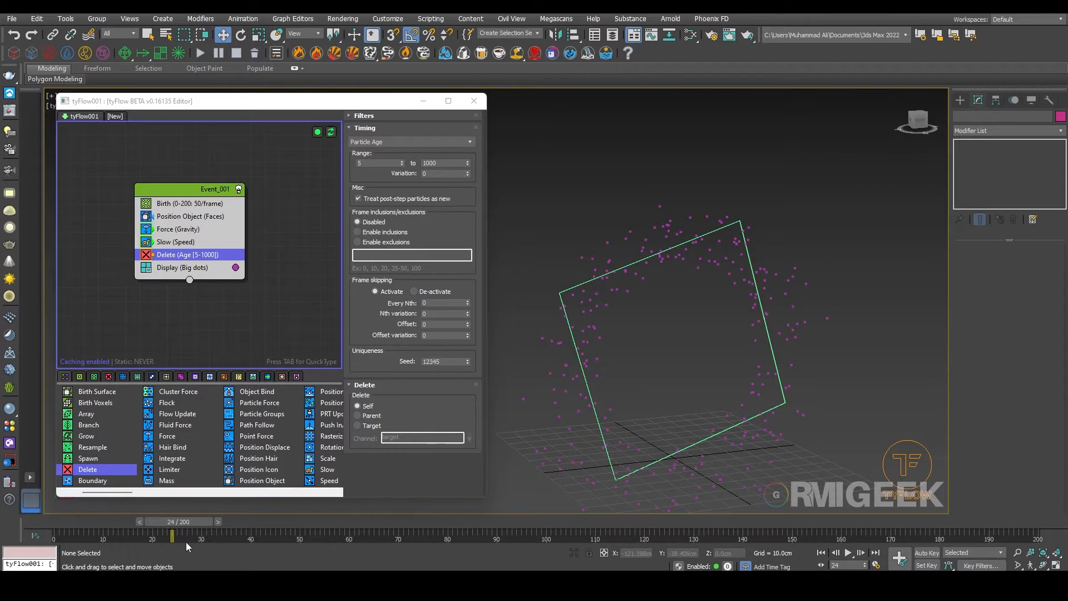
{"action": "left_click_drag", "start_coordinate": [172, 528], "coordinate": [52, 525]}
Step: Add a Spawn operator between Slow and Delete in Event_001 and set it to spawn By Travel Distance
{"action": "left_click", "coordinate": [199, 333]}
{"action": "left_click", "coordinate": [248, 425]}
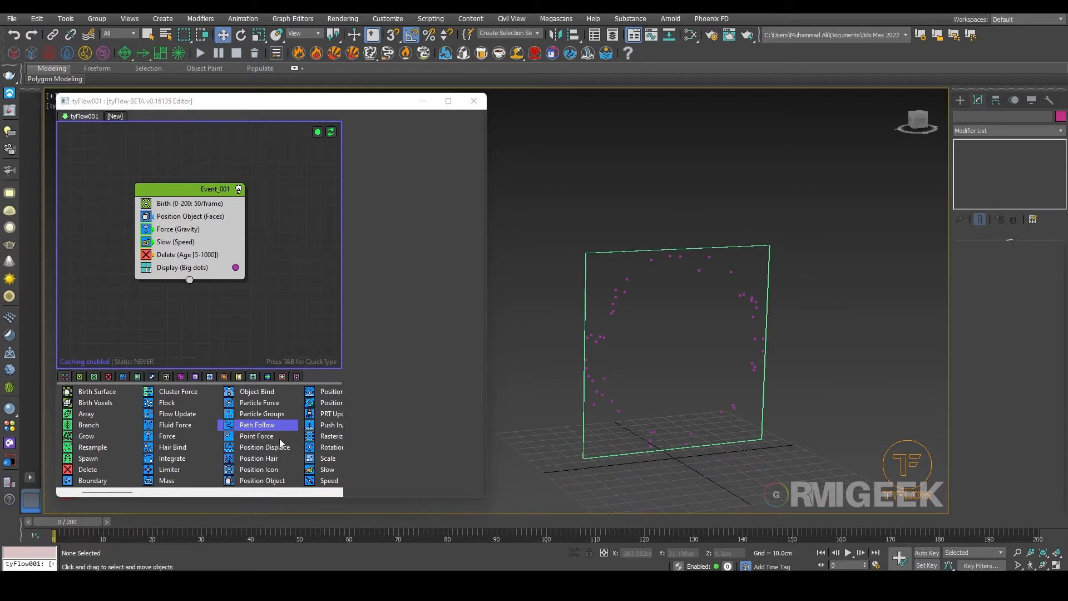
{"action": "left_click", "coordinate": [612, 449]}
{"action": "left_click", "coordinate": [814, 432]}
{"action": "middle_click_drag", "start_coordinate": [811, 432], "coordinate": [758, 400]}
{"action": "mouse_move", "coordinate": [266, 425]}
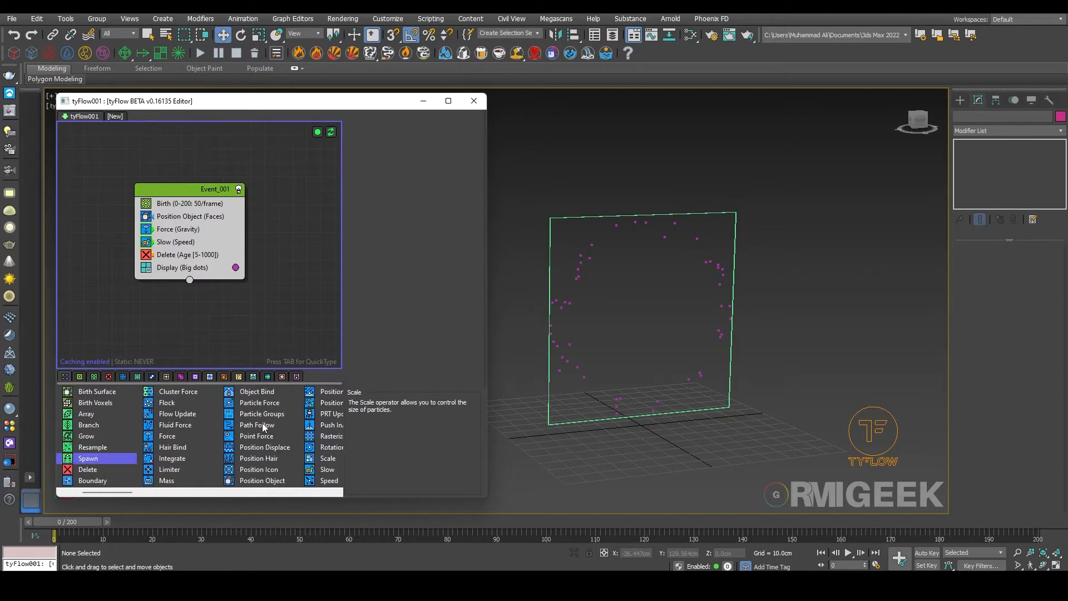
{"action": "left_click_drag", "start_coordinate": [86, 460], "coordinate": [188, 247]}
{"action": "middle_click_drag", "start_coordinate": [306, 333], "coordinate": [225, 316]}
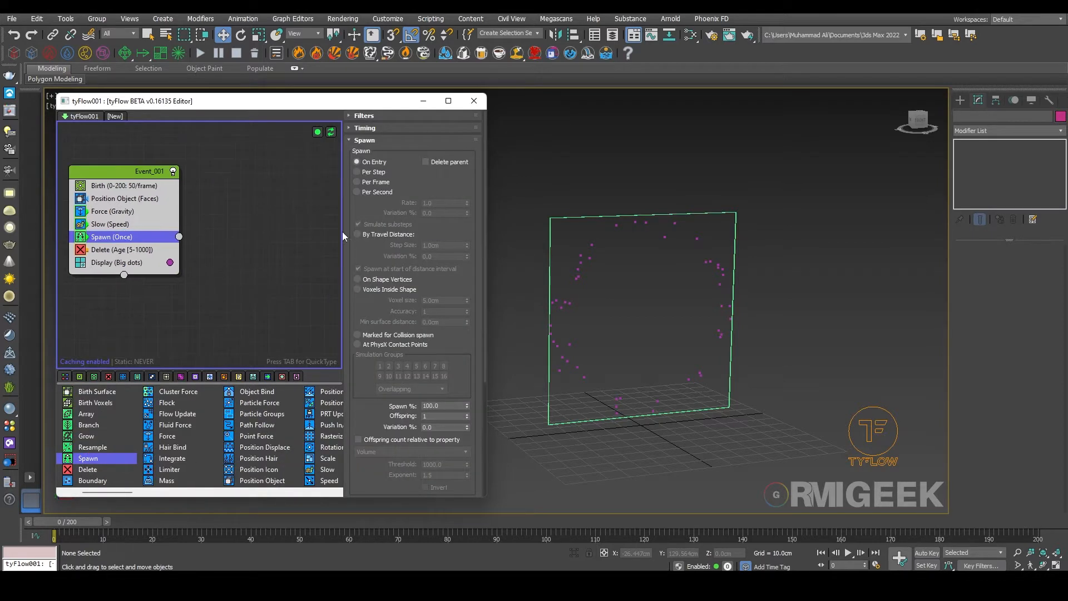
{"action": "left_click", "coordinate": [375, 235]}
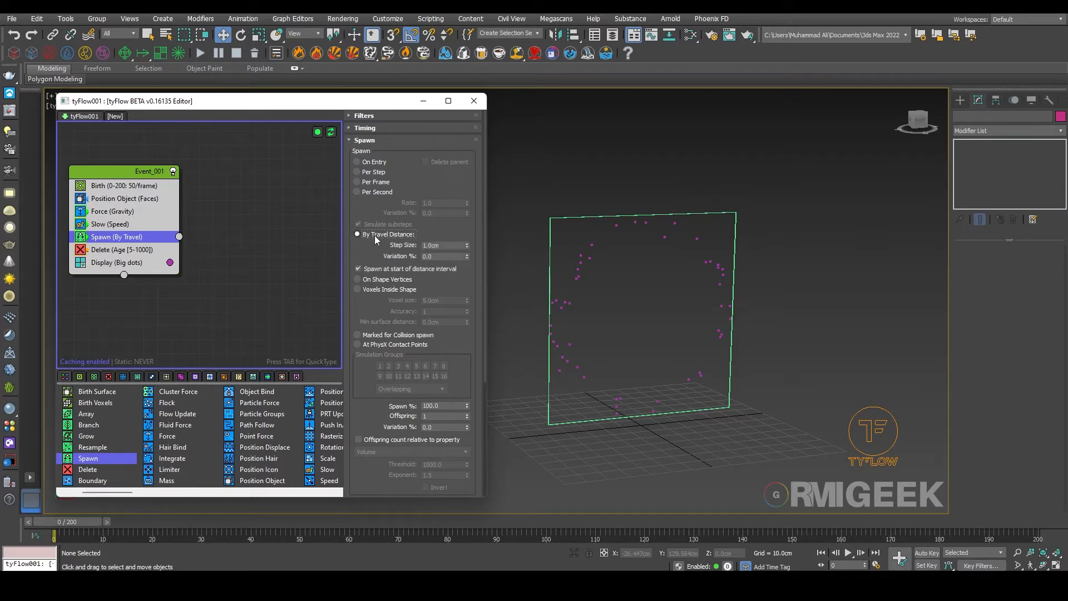
Step: Create a second event with a Rotation operator and connect the Spawn operator's output to it
{"action": "scroll", "coordinate": [375, 235], "scroll_direction": "down", "scroll_amount": 2}
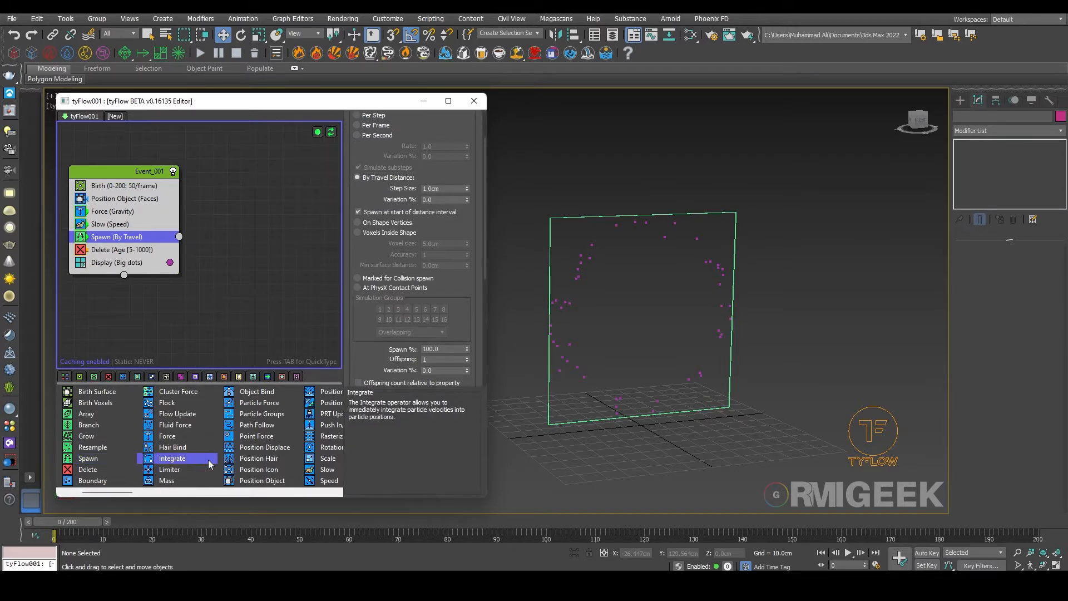
{"action": "scroll", "coordinate": [206, 432], "scroll_direction": "down", "scroll_amount": 1}
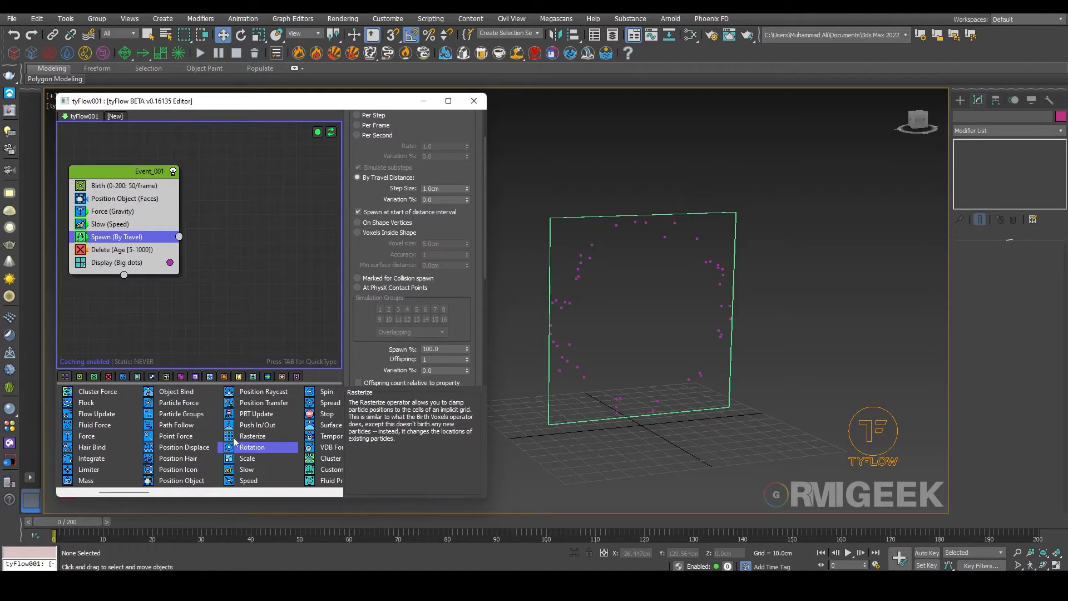
{"action": "left_click_drag", "start_coordinate": [255, 445], "coordinate": [243, 248]}
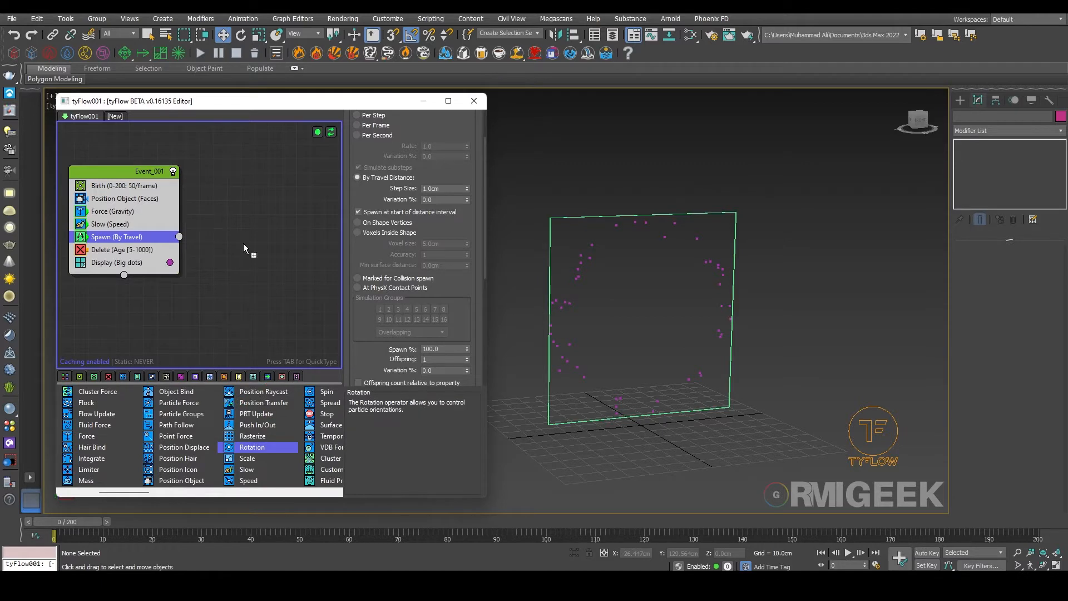
{"action": "left_click_drag", "start_coordinate": [230, 291], "coordinate": [231, 290]}
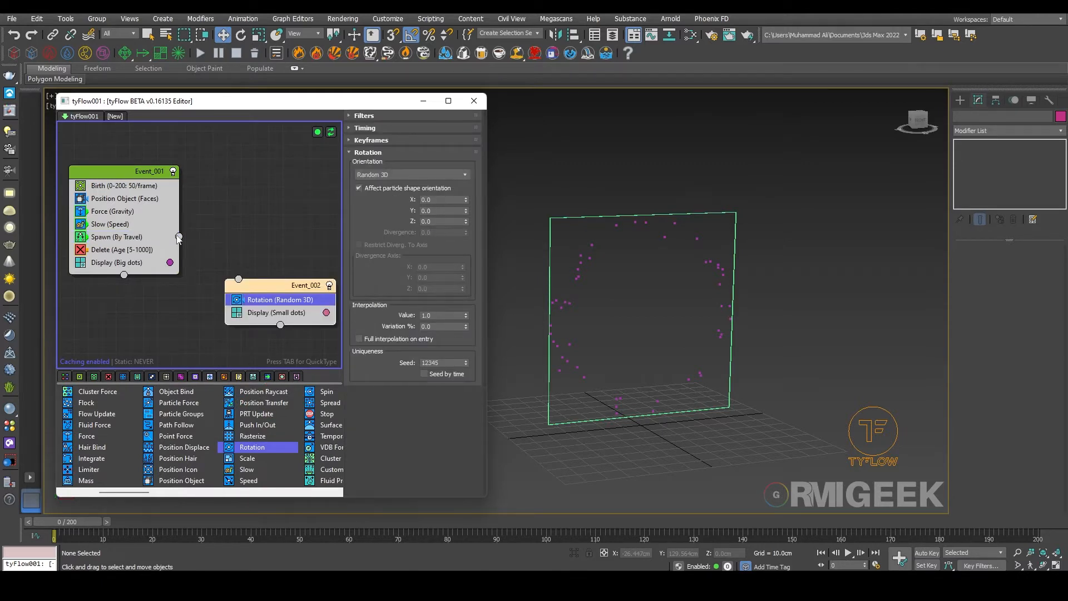
{"action": "left_click_drag", "start_coordinate": [178, 238], "coordinate": [239, 279]}
{"action": "middle_click_drag", "start_coordinate": [313, 263], "coordinate": [296, 261]}
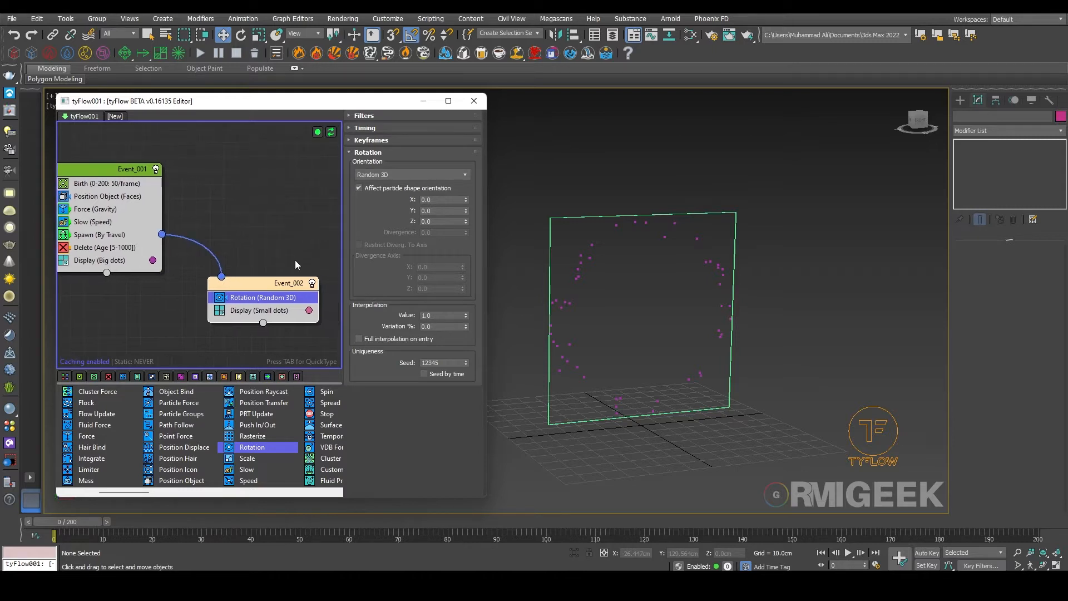
{"action": "left_click", "coordinate": [179, 347]}
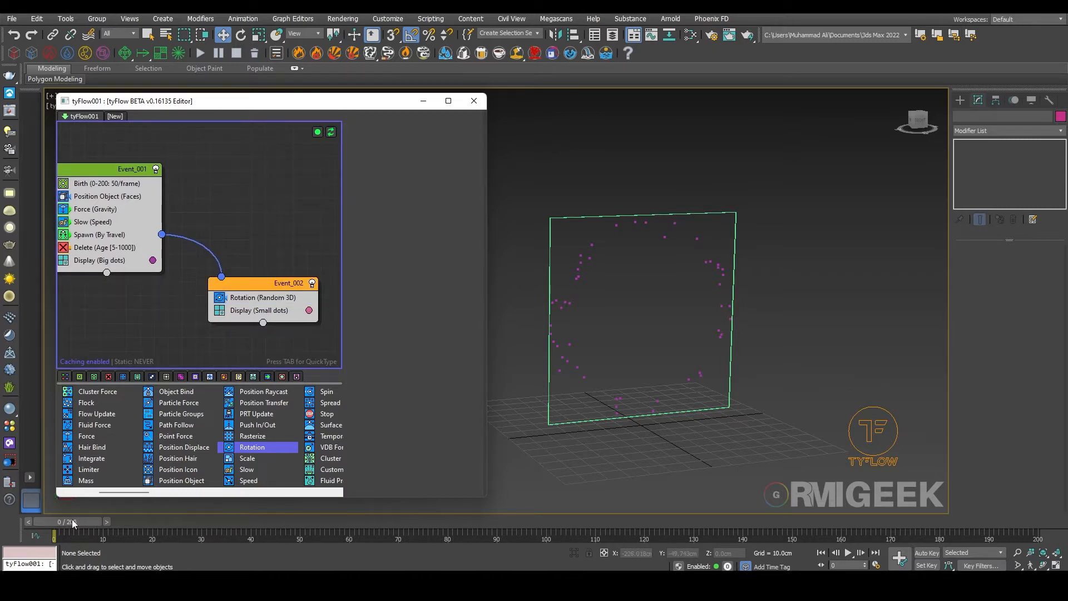
Step: Change the Event_002 Display operator's color to cyan and its type to Large Dots
{"action": "left_click", "coordinate": [245, 311]}
{"action": "left_click", "coordinate": [309, 310]}
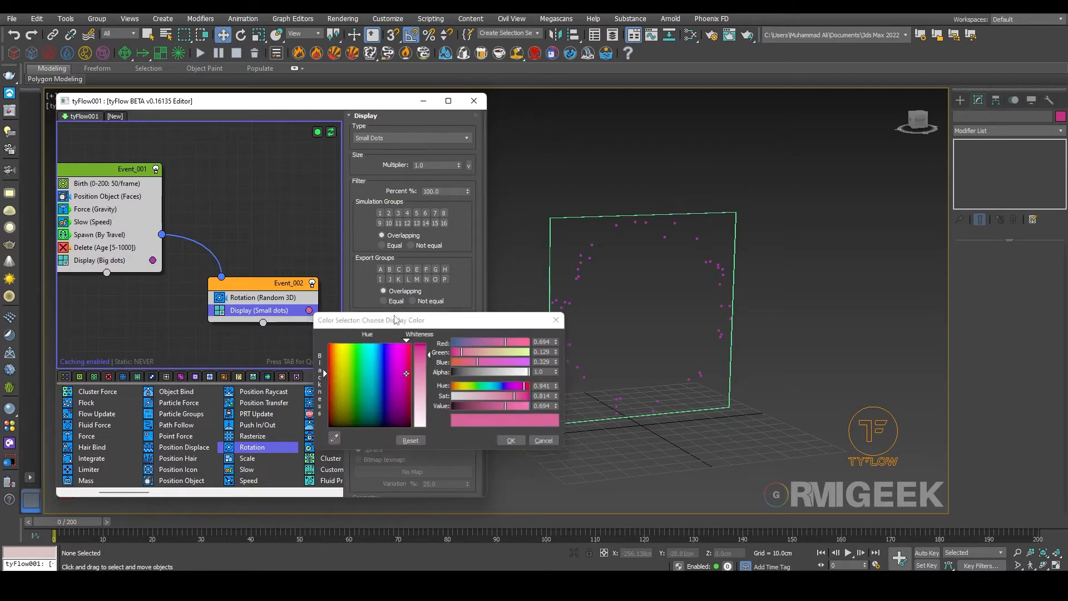
{"action": "left_click_drag", "start_coordinate": [360, 359], "coordinate": [369, 344]}
{"action": "left_click", "coordinate": [516, 441]}
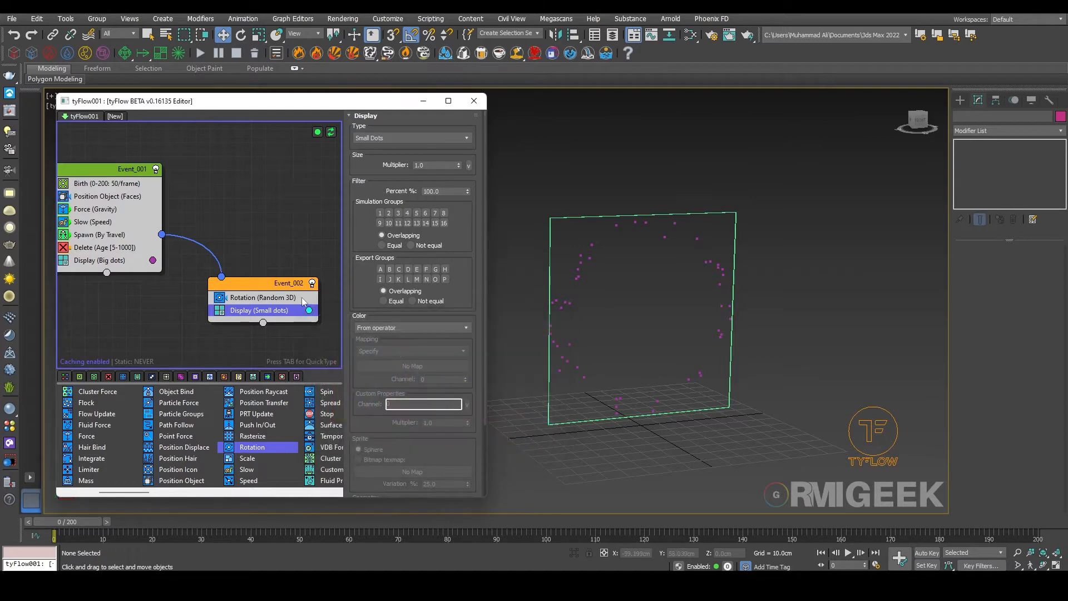
{"action": "left_click", "coordinate": [383, 139]}
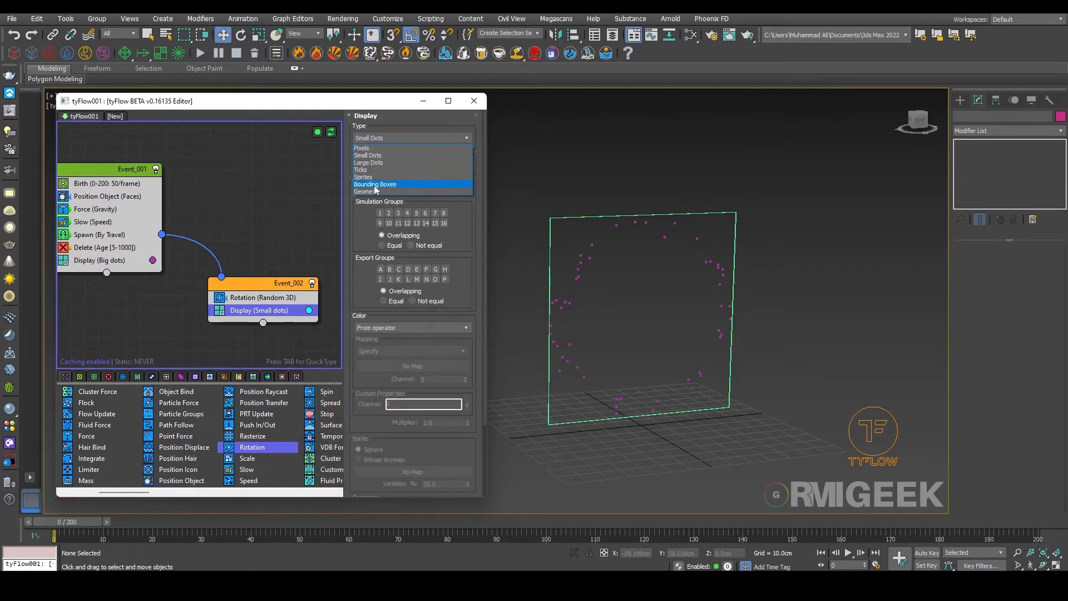
{"action": "left_click", "coordinate": [369, 162]}
{"action": "left_click", "coordinate": [245, 256]}
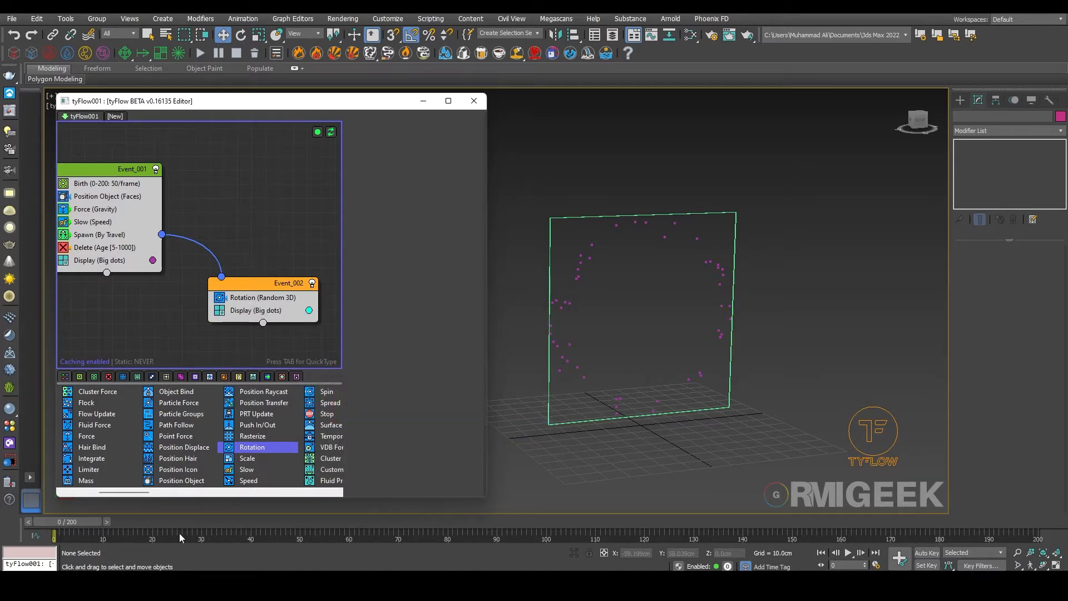
Step: Scrub to frame 8 to check the spawned trails, and copy the Force operator from Event_001 into Event_002 after Rotation
{"action": "mouse_move", "coordinate": [65, 528]}
{"action": "left_mouse_down"}
{"action": "mouse_move", "coordinate": [121, 528]}
{"action": "mouse_move", "coordinate": [108, 527]}
{"action": "left_mouse_up"}
{"action": "mouse_move", "coordinate": [684, 289]}
{"action": "middle_mouse_down", "text": "alt"}
{"action": "mouse_move", "coordinate": [706, 284]}
{"action": "mouse_move", "coordinate": [645, 320]}
{"action": "mouse_move", "coordinate": [651, 285]}
{"action": "mouse_move", "coordinate": [681, 294]}
{"action": "middle_mouse_up", "text": "alt"}
{"action": "scroll", "coordinate": [684, 297], "scroll_direction": "down", "scroll_amount": 5}
{"action": "scroll", "coordinate": [652, 286], "scroll_direction": "up", "scroll_amount": 3}
{"action": "middle_click_drag", "start_coordinate": [159, 256], "coordinate": [164, 223]}
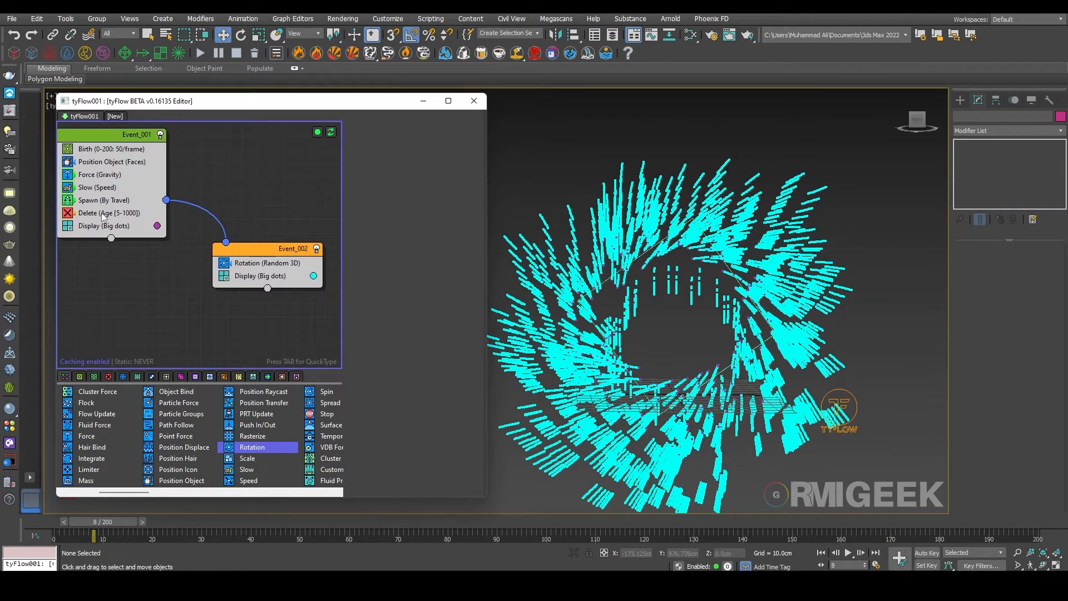
{"action": "left_click", "coordinate": [98, 175]}
{"action": "left_click_drag", "start_coordinate": [98, 177], "coordinate": [230, 287]}
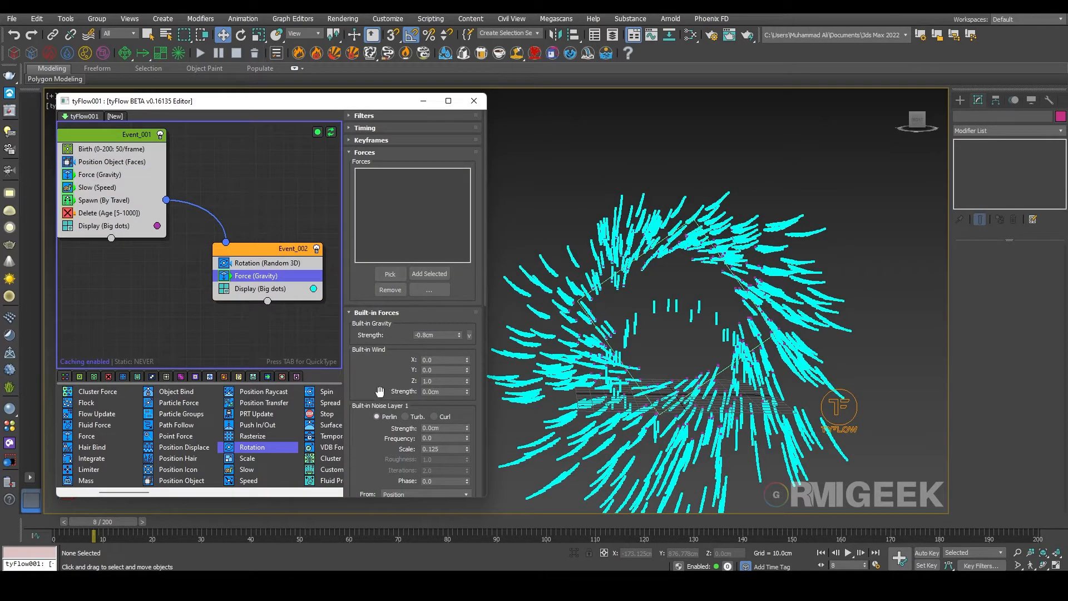
Step: Set Built-in Noise Layer 1 of the Event_002 Force operator to Turb. with strength 1.0 cm, and check frame 5
{"action": "scroll", "coordinate": [390, 374], "scroll_direction": "down", "scroll_amount": 1}
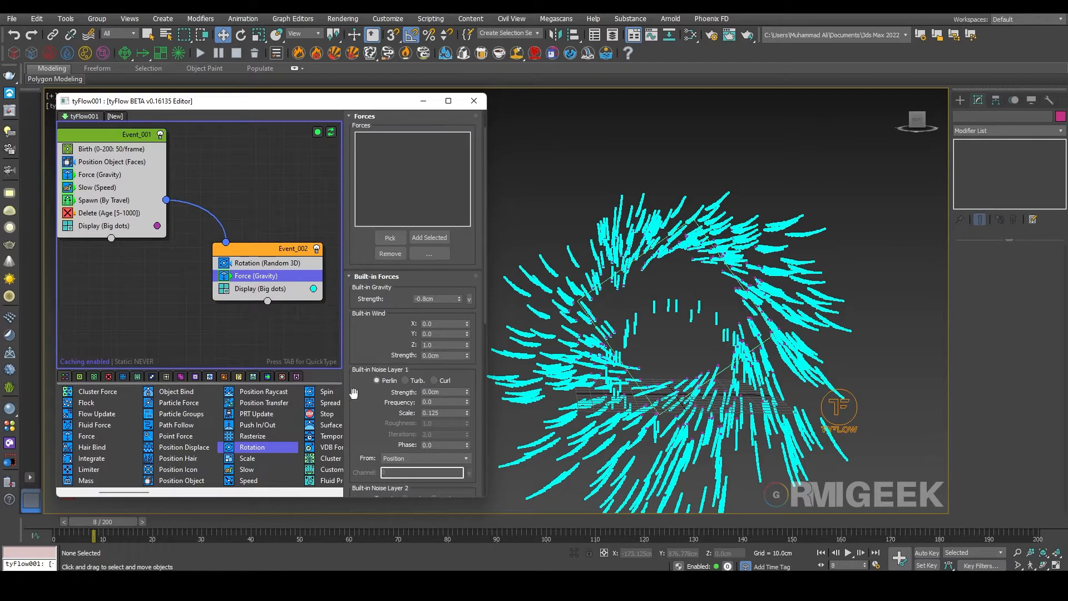
{"action": "left_click", "coordinate": [412, 386]}
{"action": "key", "text": "Tab"}
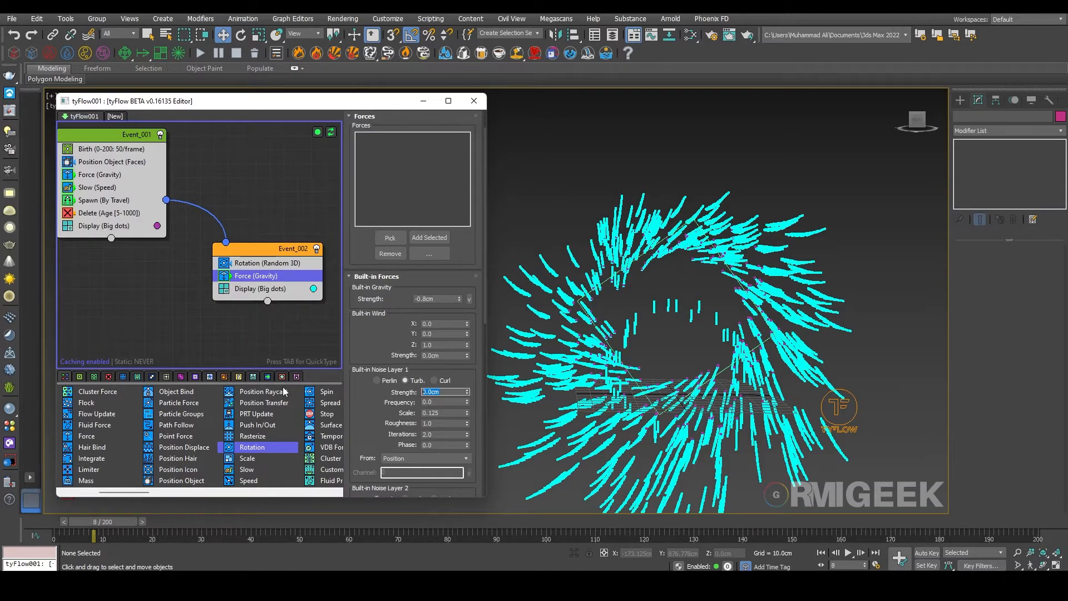
{"action": "type", "text": "1"}
{"action": "key", "text": "Return"}
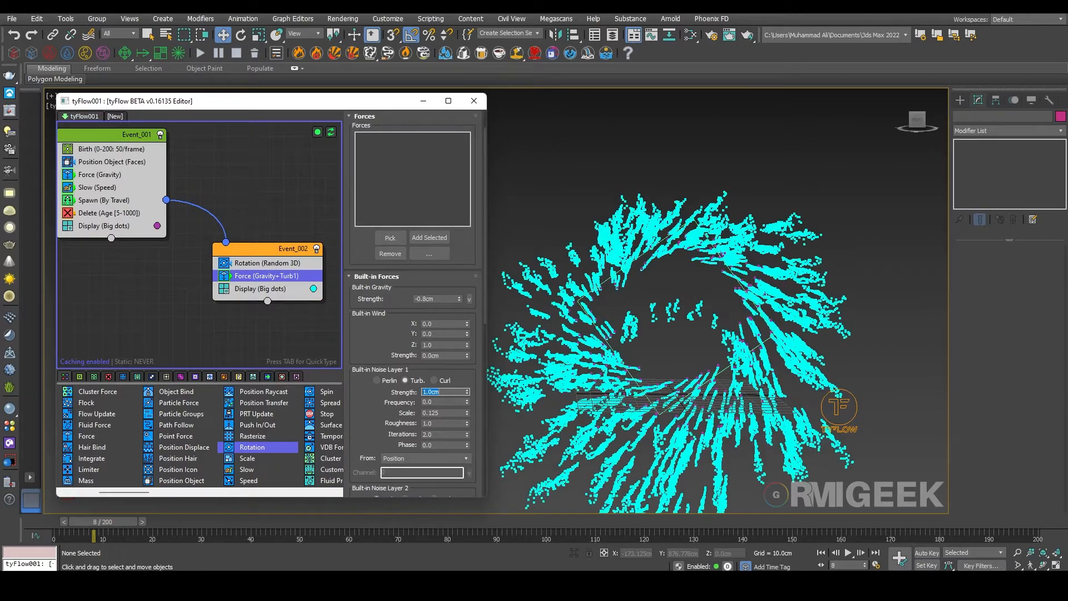
{"action": "left_click", "coordinate": [544, 177]}
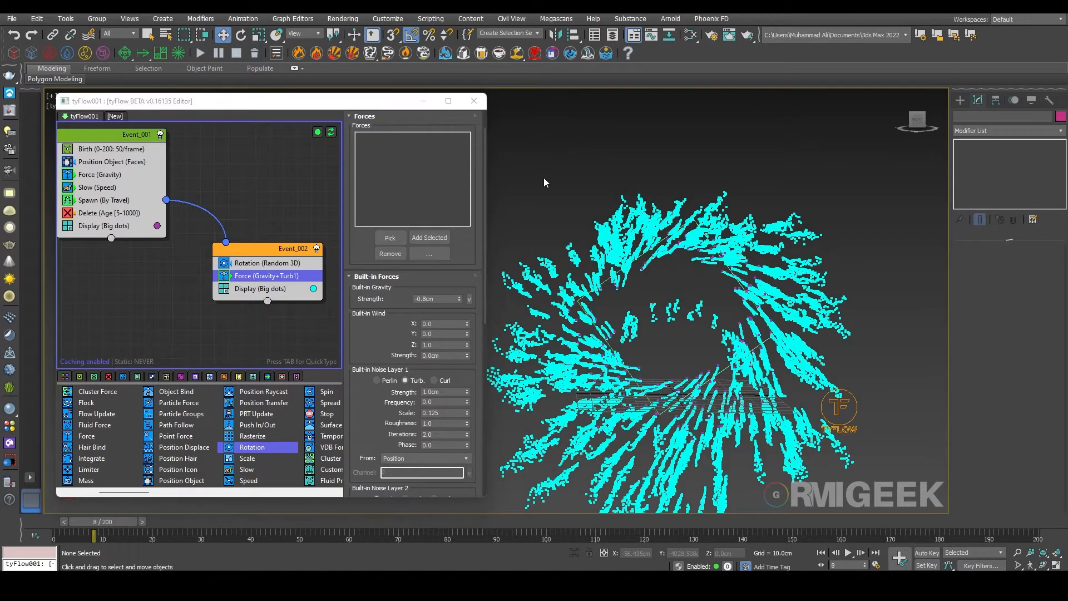
{"action": "mouse_move", "coordinate": [112, 522]}
{"action": "left_mouse_down"}
{"action": "mouse_move", "coordinate": [170, 529]}
{"action": "mouse_move", "coordinate": [101, 523]}
{"action": "left_mouse_up"}
Step: Copy the Delete operator from Event_001 into Event_002 between Force and Display, and scrub to frame 15 to check the trails
{"action": "left_click", "coordinate": [106, 214]}
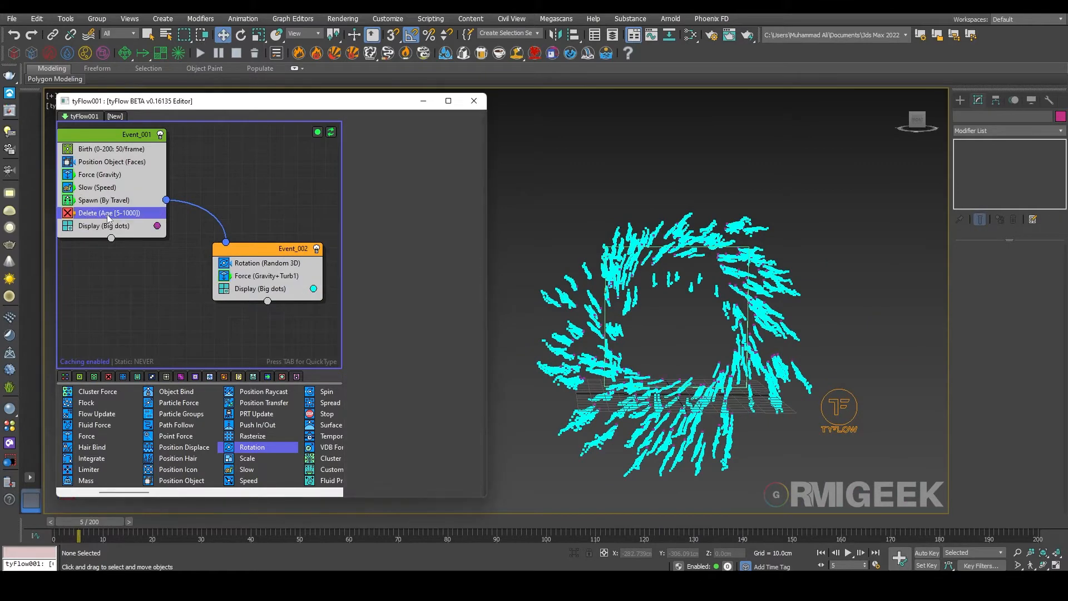
{"action": "left_click_drag", "start_coordinate": [96, 216], "coordinate": [301, 291]}
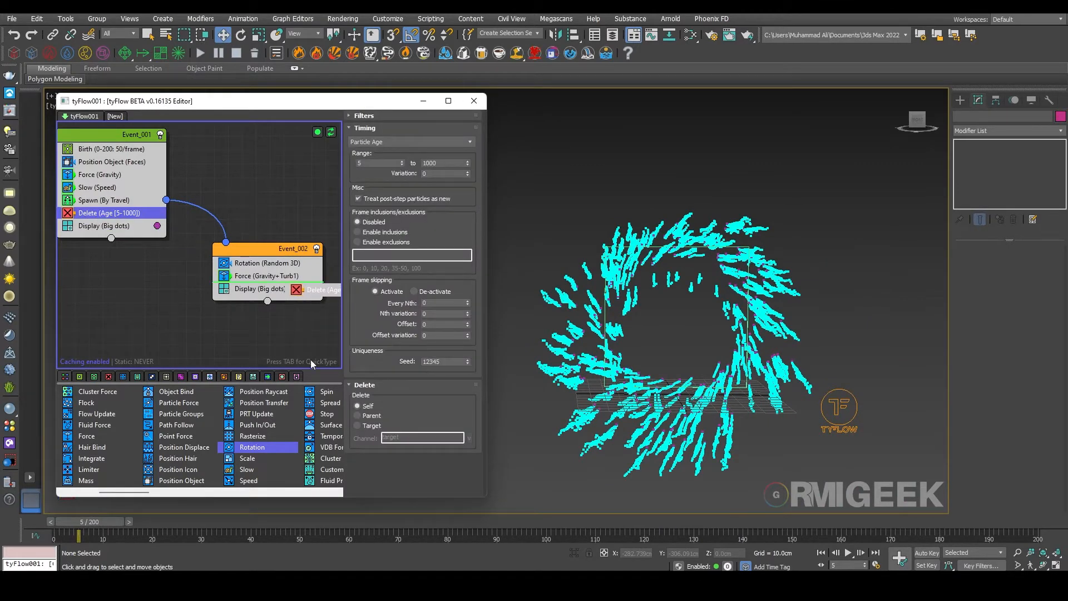
{"action": "left_click_drag", "start_coordinate": [101, 523], "coordinate": [151, 522]}
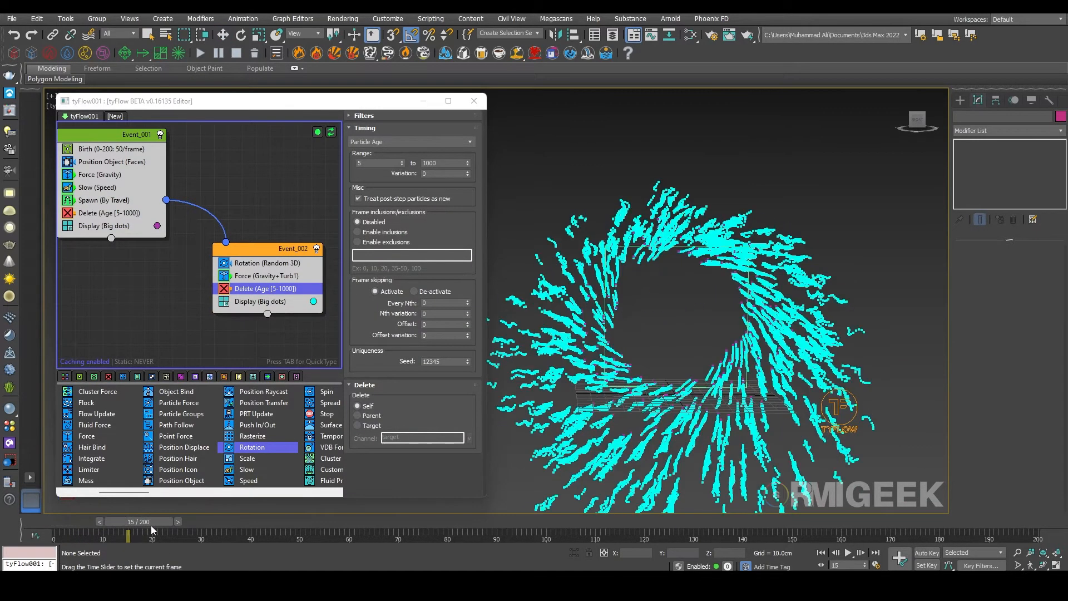
Step: Set the Event_002 Delete operator's particle age range to start at 2 with a variation of 5, and check frame 5
{"action": "double_click", "coordinate": [378, 161]}
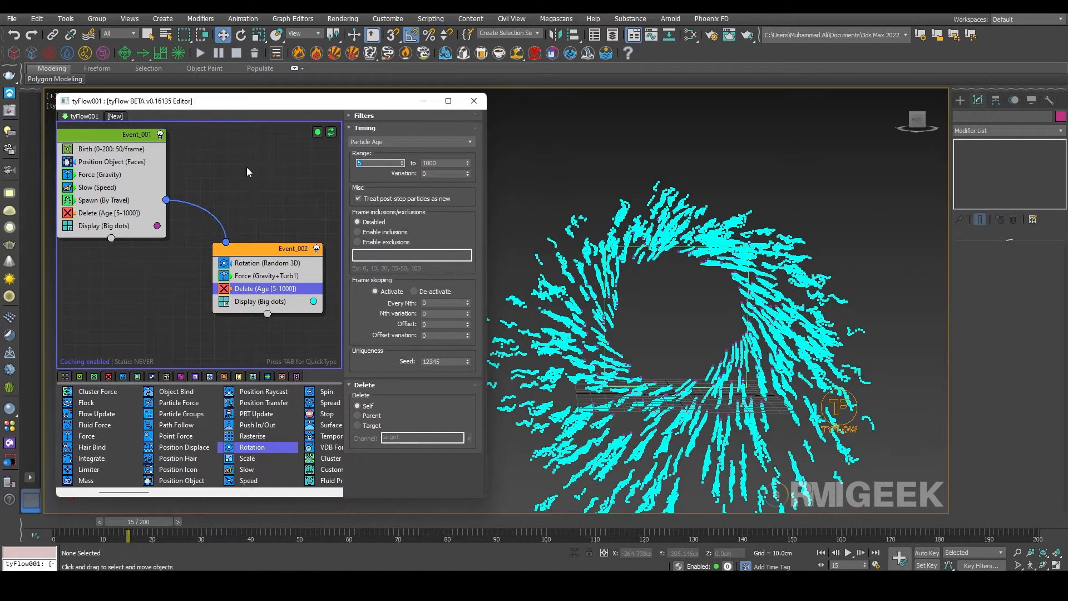
{"action": "type", "text": "2"}
{"action": "key", "text": "Tab"}
{"action": "key", "text": "Tab"}
{"action": "key", "text": "Return"}
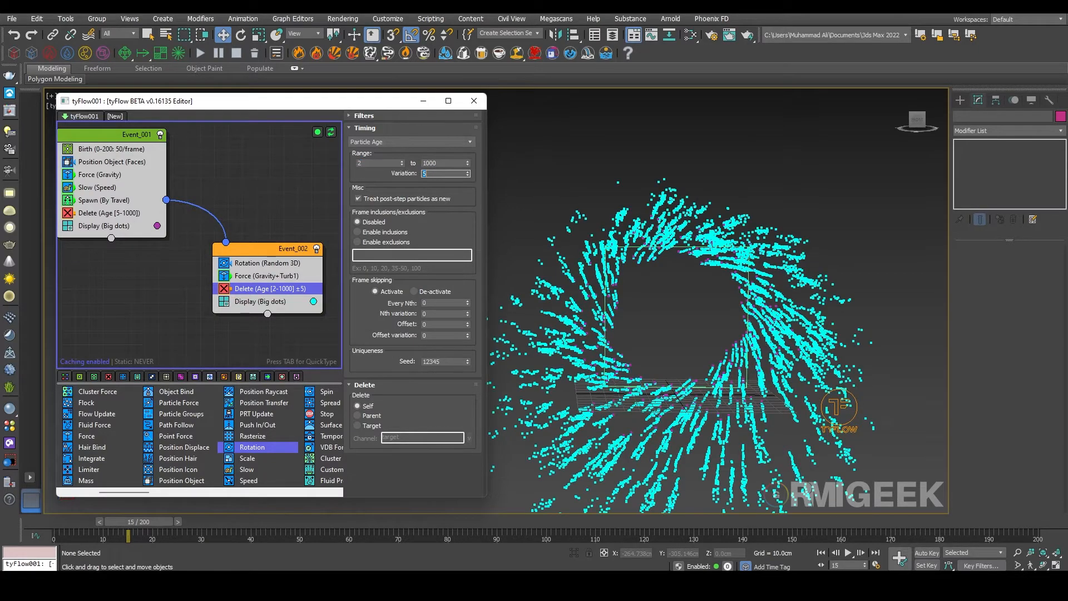
{"action": "left_click", "coordinate": [532, 140]}
{"action": "left_click_drag", "start_coordinate": [128, 523], "coordinate": [78, 520]}
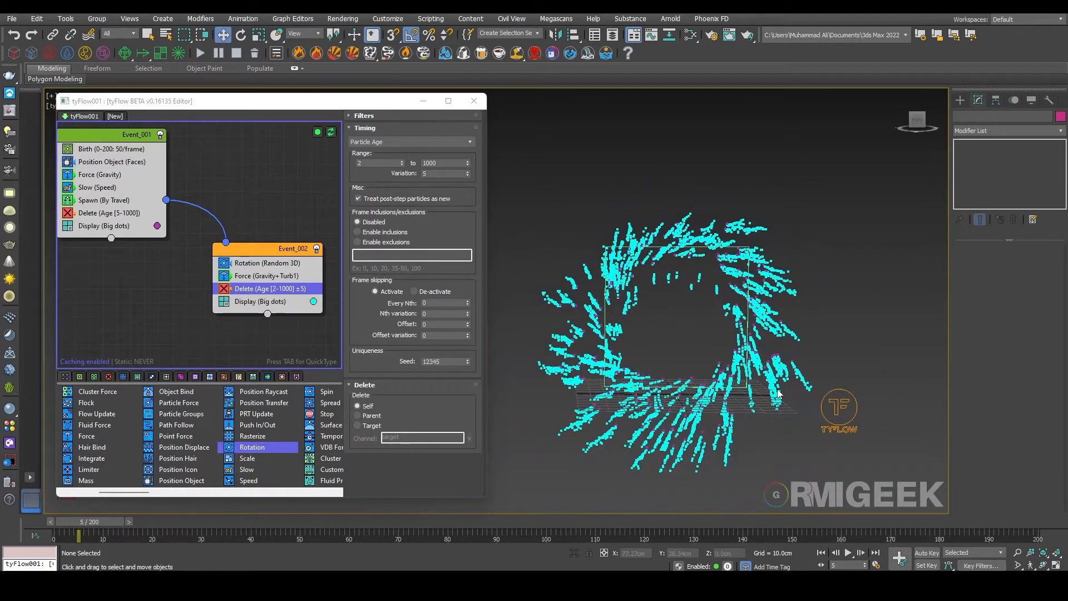
Step: Create a ground plane about 703 cm long and 448 cm wide beneath the particle portal
{"action": "scroll", "coordinate": [759, 391], "scroll_direction": "down", "scroll_amount": 5}
{"action": "middle_click_drag", "start_coordinate": [760, 393], "coordinate": [794, 413], "text": "alt"}
{"action": "left_click", "coordinate": [961, 101]}
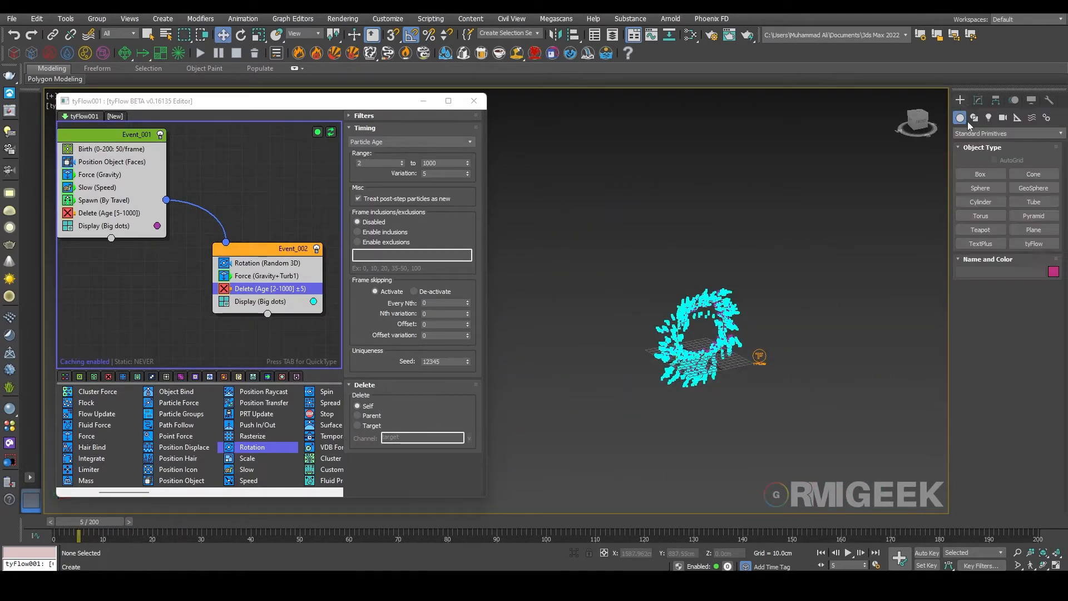
{"action": "left_click", "coordinate": [1036, 232]}
{"action": "left_click_drag", "start_coordinate": [513, 291], "coordinate": [916, 370]}
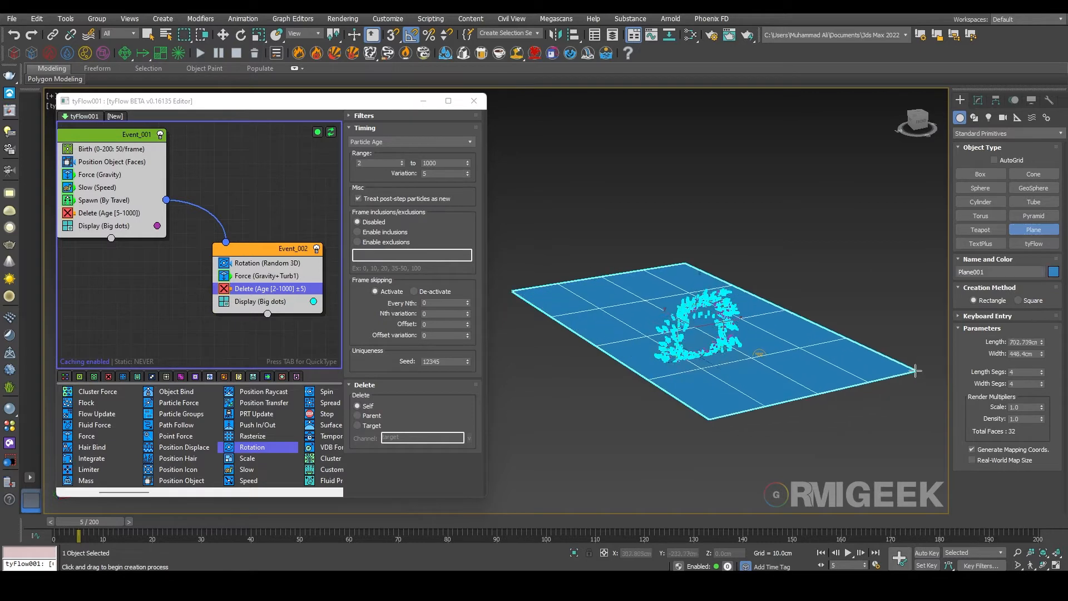
Step: Move the plane to position 0 on the X and Y axes
{"action": "type", "text": "w"}
{"action": "type", "text": "0"}
{"action": "key", "text": "Tab"}
{"action": "type", "text": "0"}
{"action": "key", "text": "Tab"}
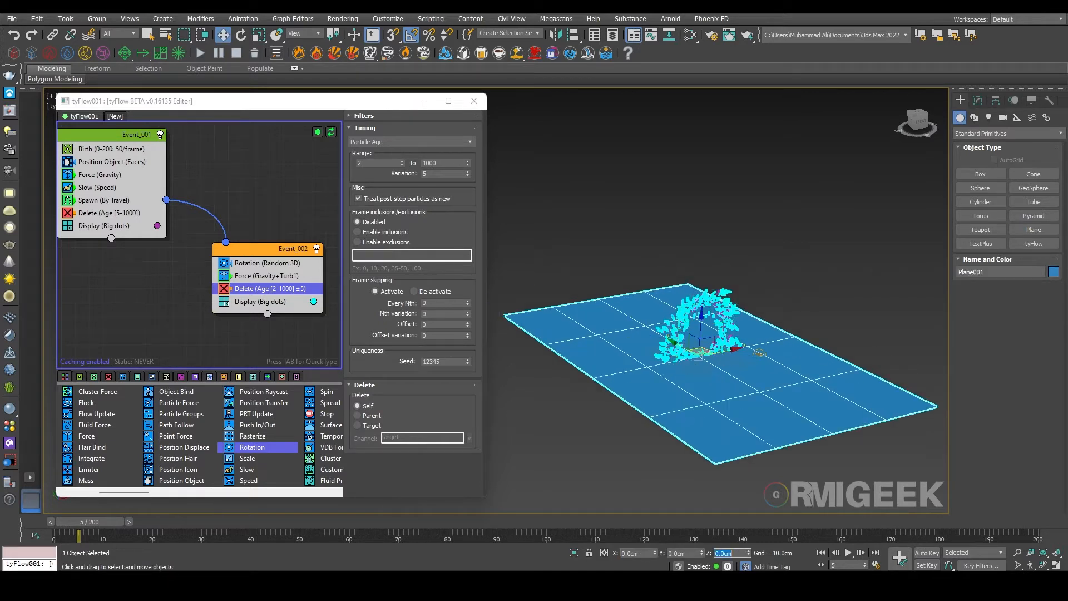
Step: Set the ground plane's length and width both to 1000 cm
{"action": "left_click", "coordinate": [978, 101]}
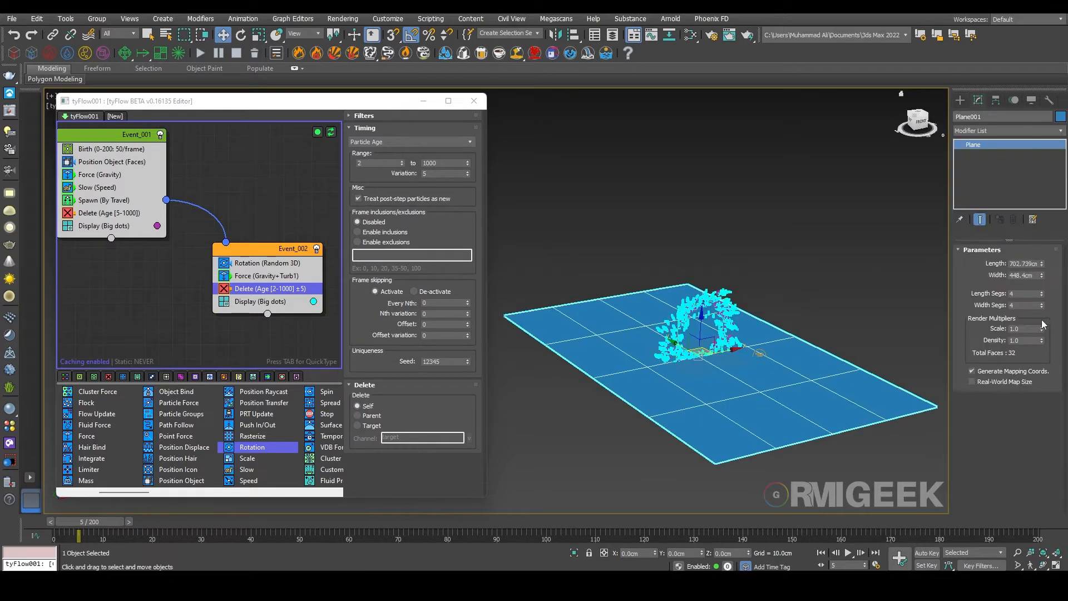
{"action": "double_click", "coordinate": [1028, 265]}
{"action": "type", "text": "100"}
{"action": "key", "text": "Tab"}
{"action": "type", "text": "1"}
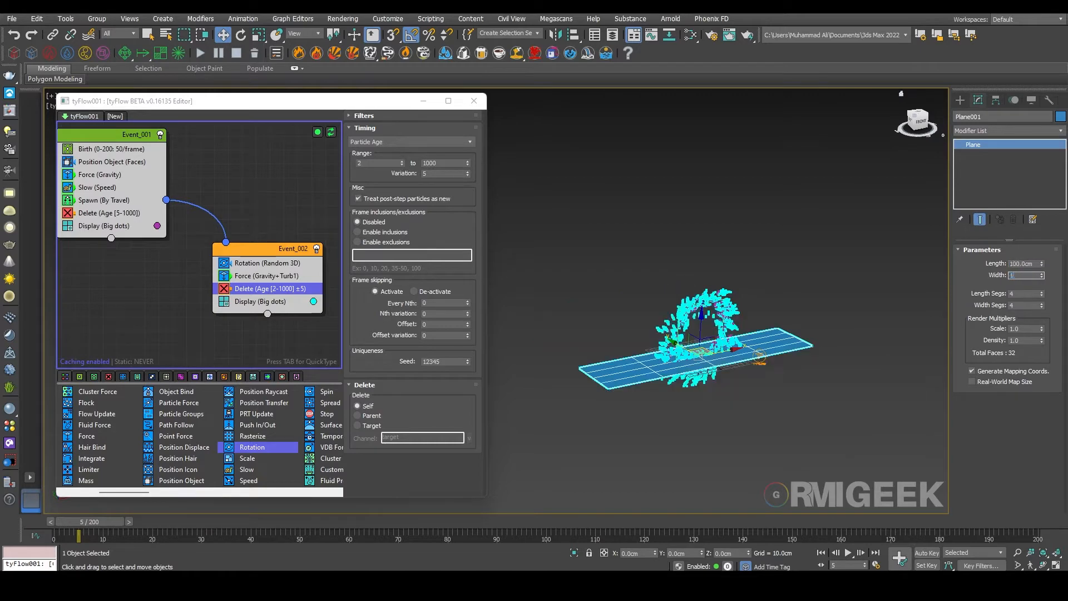
{"action": "key", "text": "shift+Tab"}
{"action": "type", "text": "1"}
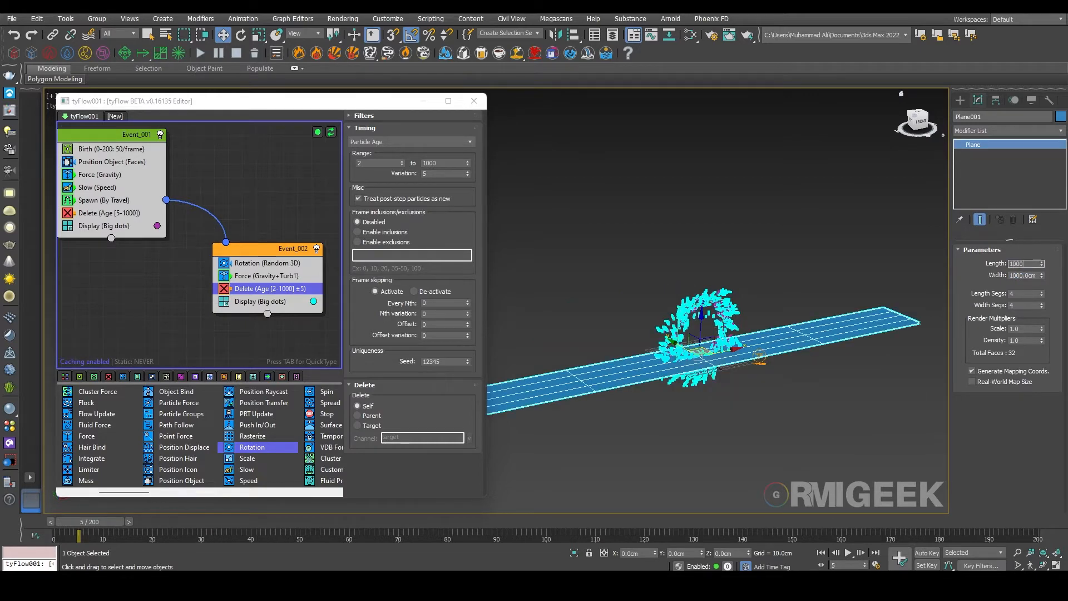
{"action": "key", "text": "Tab"}
Step: Reduce the ground plane's length and width segments to 1 each
{"action": "key", "text": "Tab"}
{"action": "key", "text": "Tab"}
{"action": "key", "text": "shift+Tab"}
{"action": "type", "text": "1"}
{"action": "key", "text": "Tab"}
{"action": "type", "text": "1"}
{"action": "key", "text": "Return"}
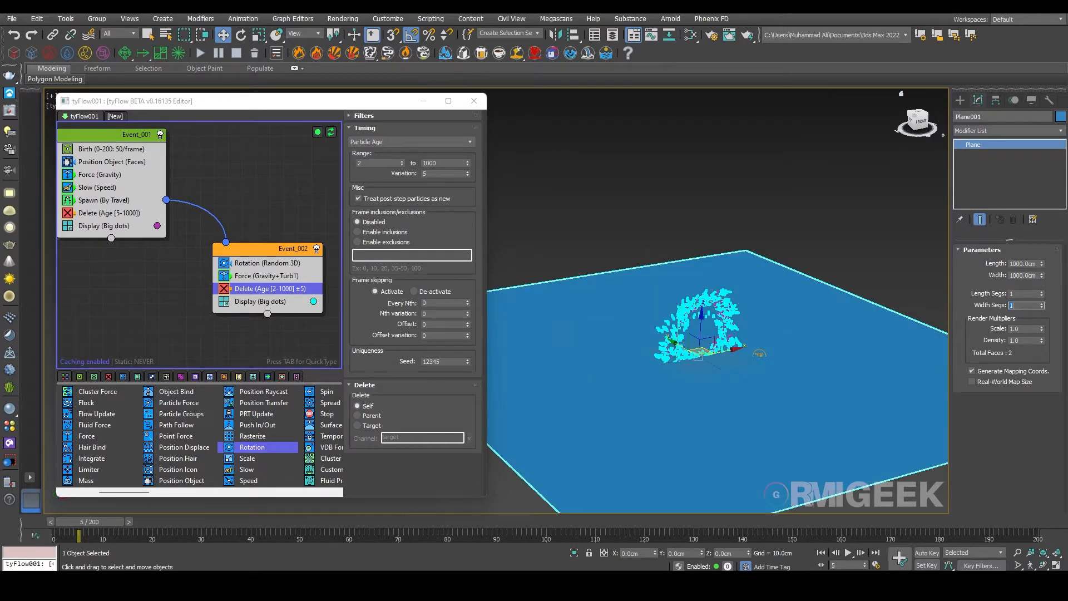
Step: Add a Collision operator to Event_001 between Spawn and Delete, and assign the ground plane Plane001 as its collider
{"action": "scroll", "coordinate": [829, 362], "scroll_direction": "up", "scroll_amount": 5}
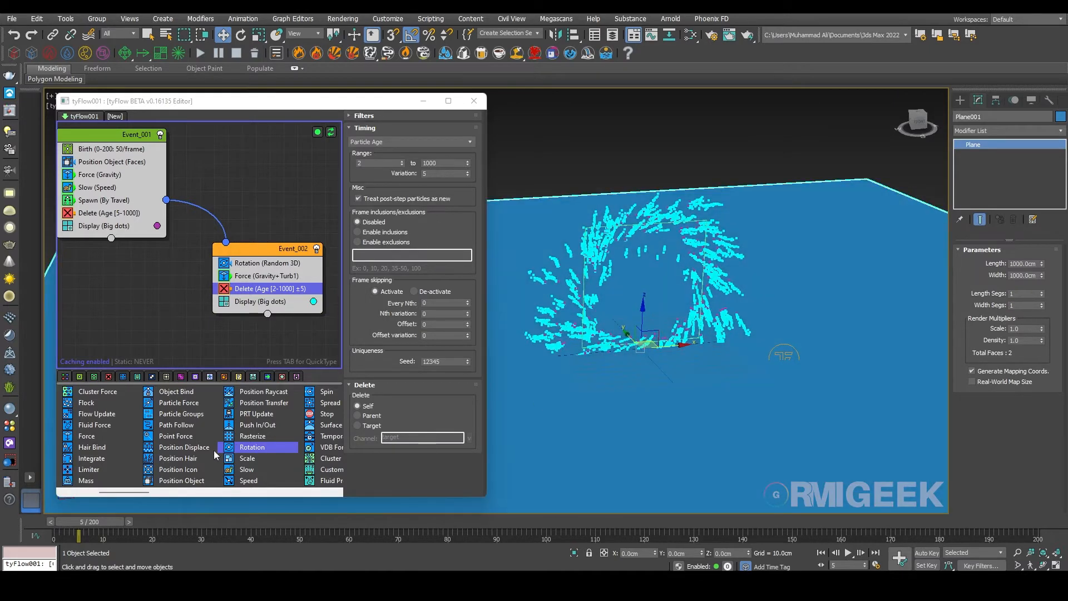
{"action": "scroll", "coordinate": [215, 455], "scroll_direction": "right", "scroll_amount": 1}
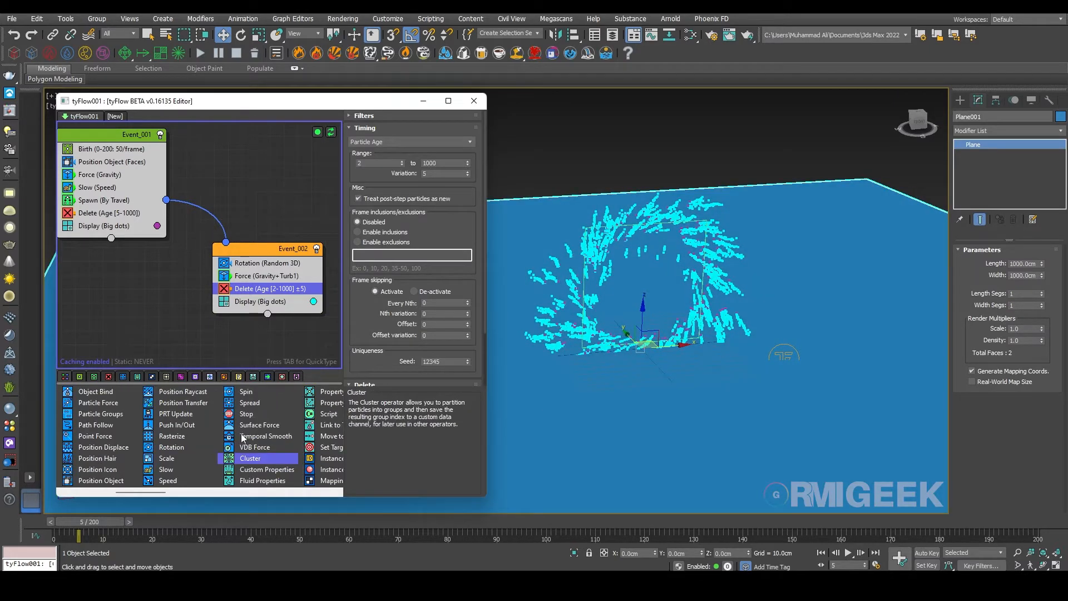
{"action": "scroll", "coordinate": [243, 438], "scroll_direction": "right", "scroll_amount": 3}
{"action": "scroll", "coordinate": [243, 437], "scroll_direction": "right", "scroll_amount": 1}
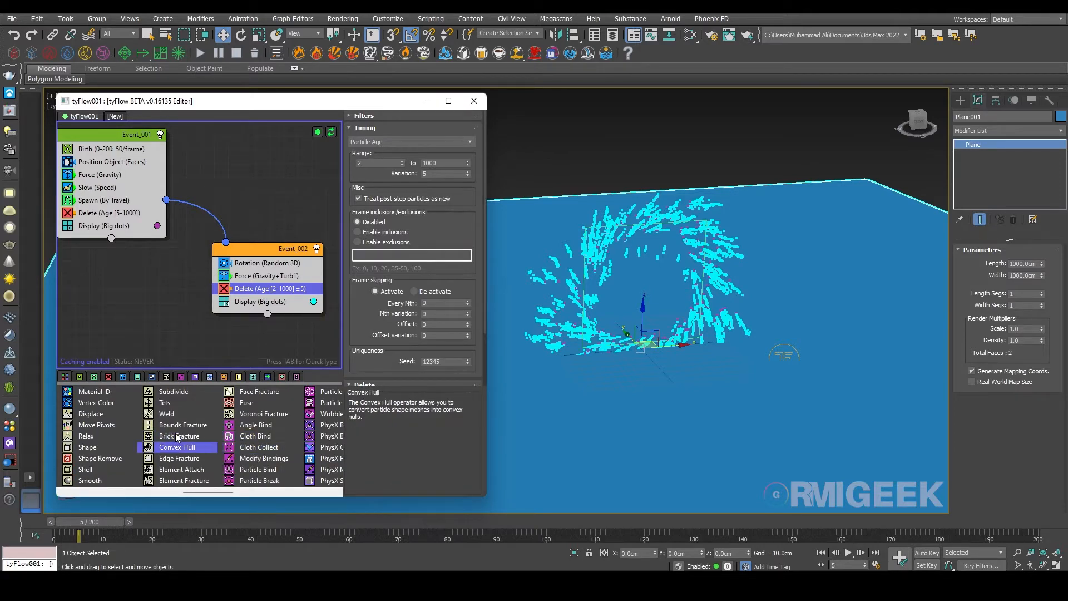
{"action": "scroll", "coordinate": [177, 438], "scroll_direction": "right", "scroll_amount": 3}
{"action": "scroll", "coordinate": [662, 340], "scroll_direction": "up", "scroll_amount": 3}
{"action": "middle_click_drag", "start_coordinate": [662, 413], "coordinate": [674, 192], "text": "alt"}
{"action": "middle_click_drag", "start_coordinate": [673, 192], "coordinate": [687, 258], "text": "alt"}
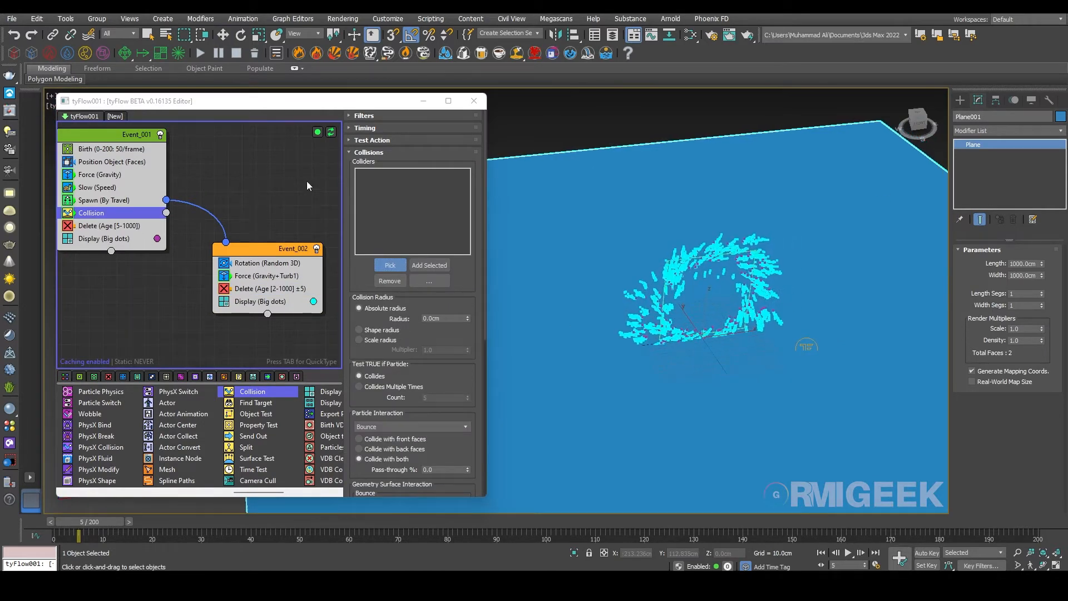
{"action": "left_click", "coordinate": [884, 200]}
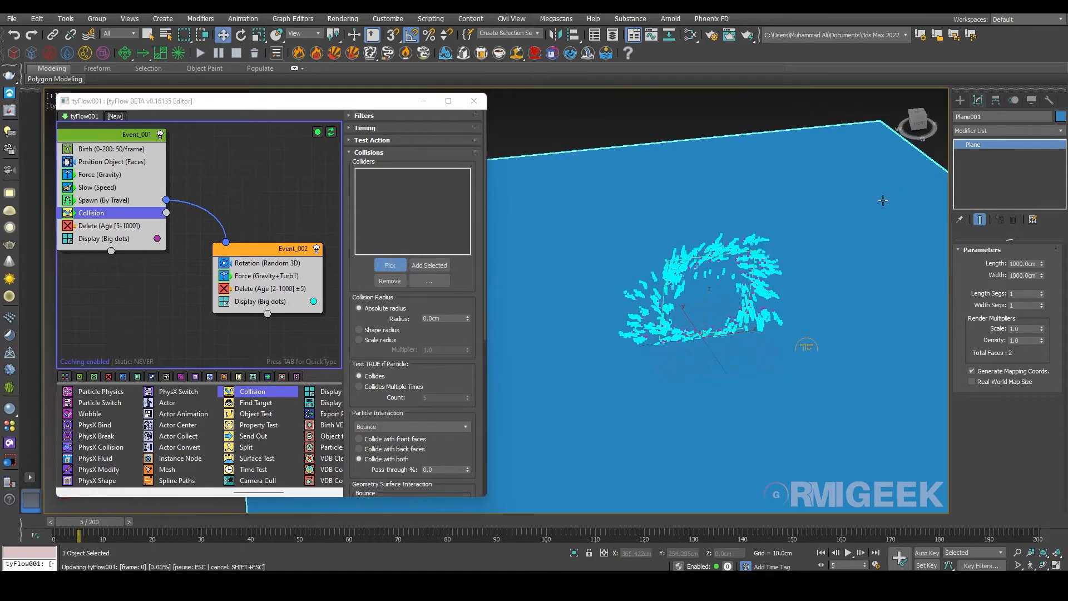
Step: Scrub to frame 8 and inspect the particles from above and beneath the plane to check the collision
{"action": "scroll", "coordinate": [647, 358], "scroll_direction": "up", "scroll_amount": 3}
{"action": "middle_click_drag", "start_coordinate": [752, 399], "coordinate": [732, 336], "text": "alt"}
{"action": "scroll", "coordinate": [732, 336], "scroll_direction": "up", "scroll_amount": 3}
{"action": "middle_click_drag", "start_coordinate": [546, 395], "coordinate": [560, 412]}
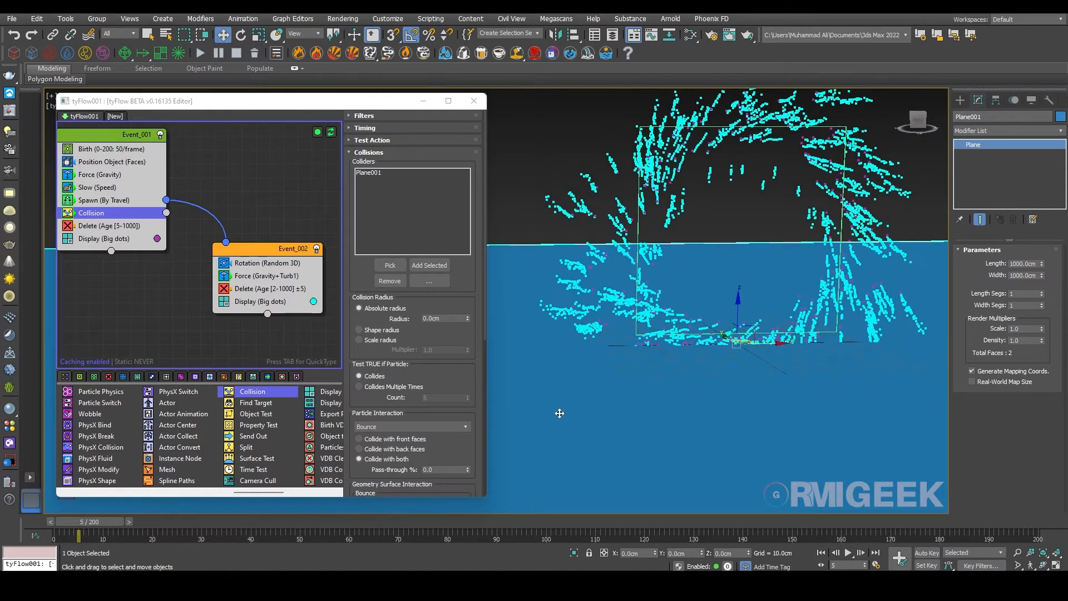
{"action": "mouse_move", "coordinate": [97, 522]}
{"action": "left_mouse_down"}
{"action": "mouse_move", "coordinate": [87, 523]}
{"action": "mouse_move", "coordinate": [116, 522]}
{"action": "left_mouse_up"}
{"action": "left_click_drag", "start_coordinate": [132, 524], "coordinate": [112, 523]}
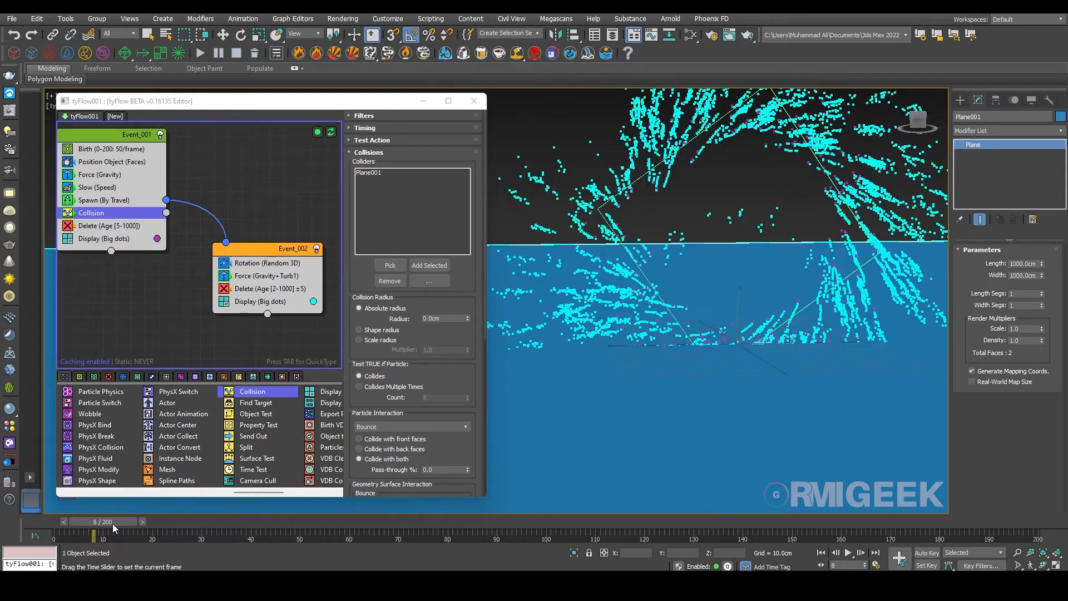
{"action": "key", "text": "w"}
{"action": "middle_click_drag", "start_coordinate": [691, 429], "coordinate": [705, 412], "text": "alt"}
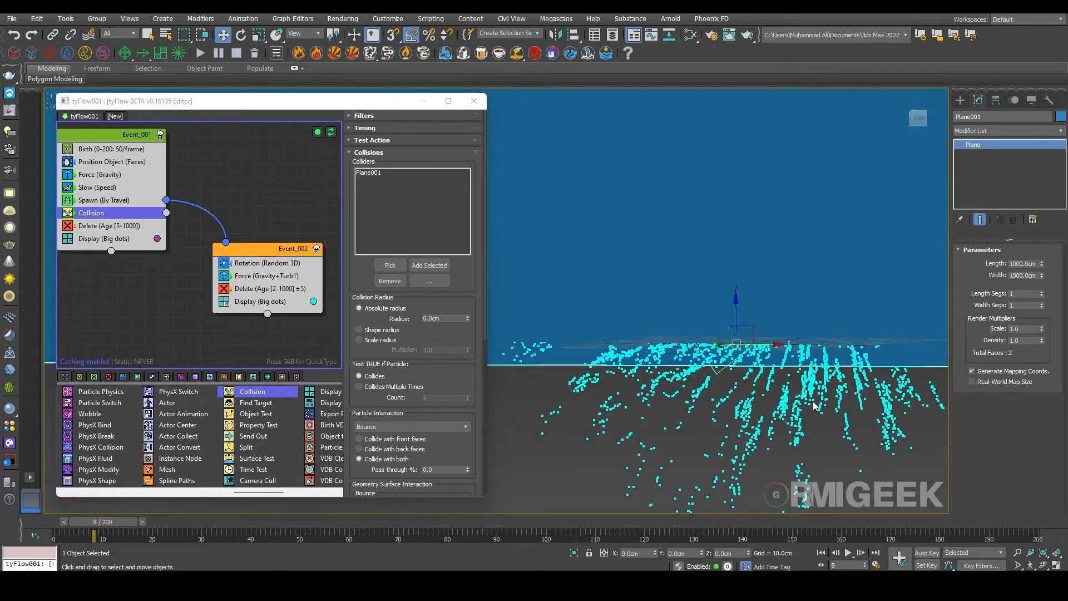
{"action": "middle_click_drag", "start_coordinate": [817, 406], "coordinate": [667, 389], "text": "alt"}
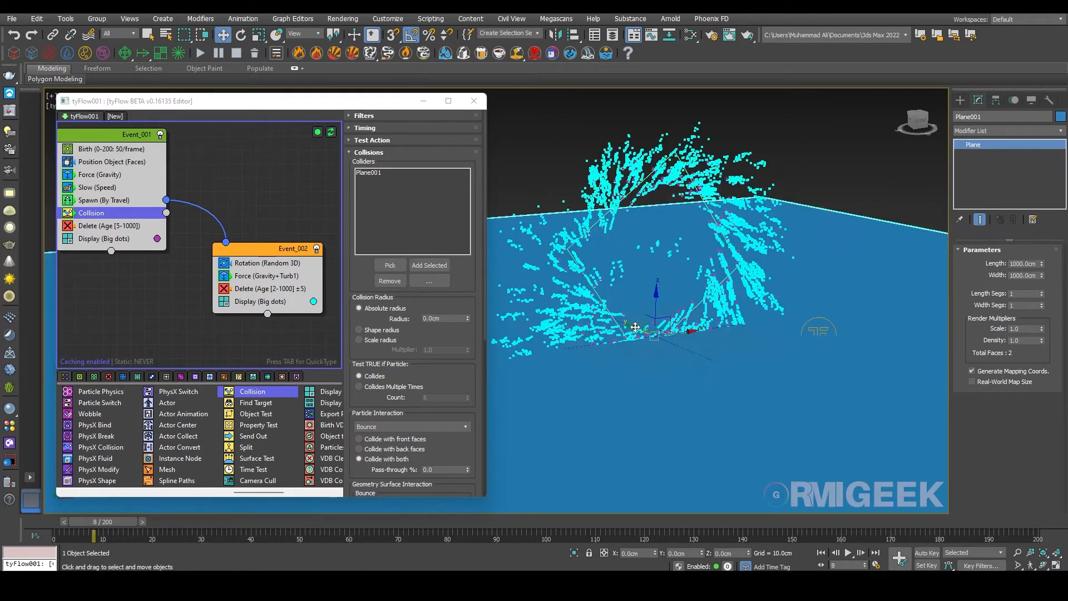
Step: Paste an instance of Event_001's Collision operator into Event_002 between Rotation and Force
{"action": "right_click", "coordinate": [102, 216]}
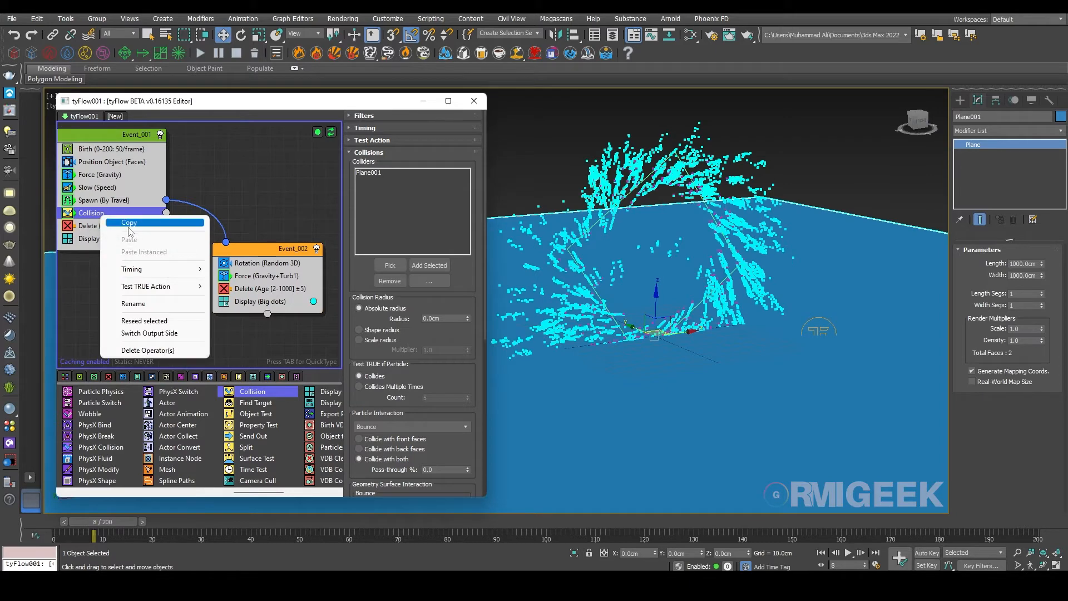
{"action": "left_click", "coordinate": [129, 224]}
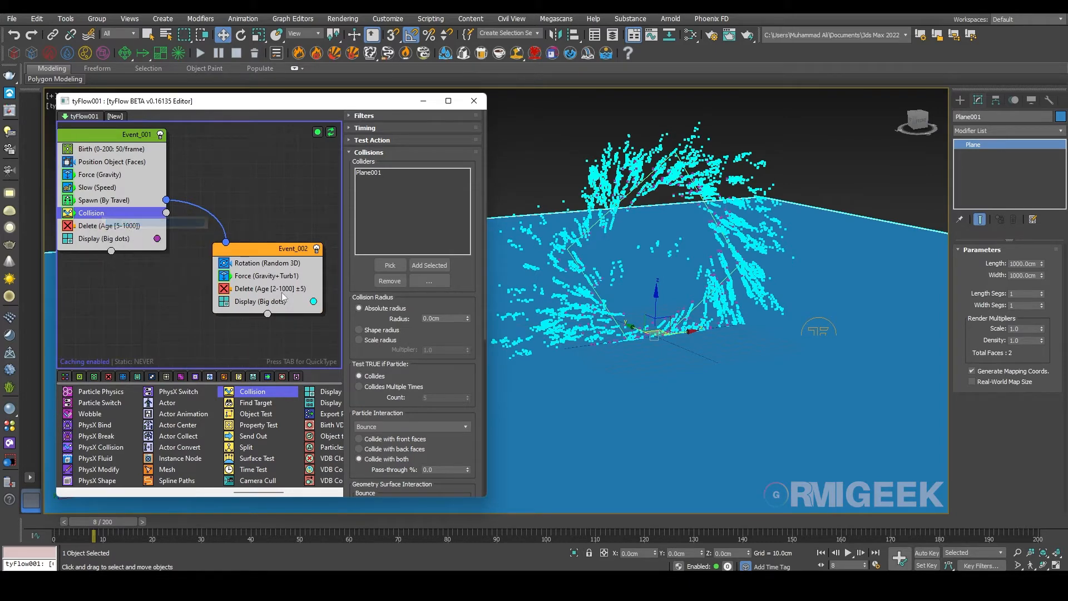
{"action": "right_click", "coordinate": [258, 271]}
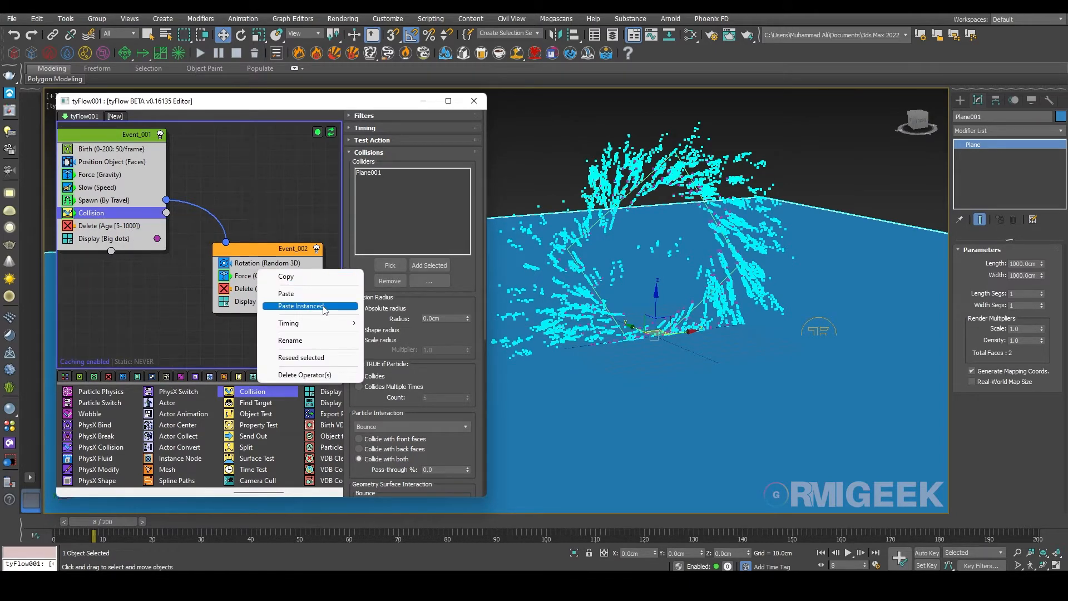
{"action": "left_click", "coordinate": [312, 306]}
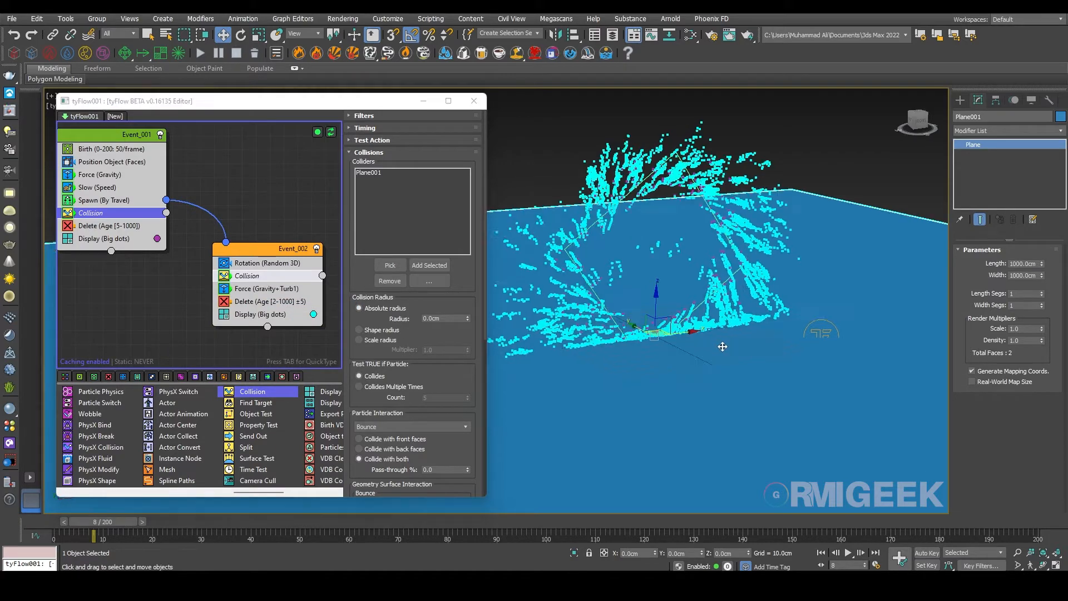
Step: Scrub to frame 16 and look beneath the plane for particles passing through it
{"action": "middle_click_drag", "start_coordinate": [690, 345], "coordinate": [717, 344], "text": "alt"}
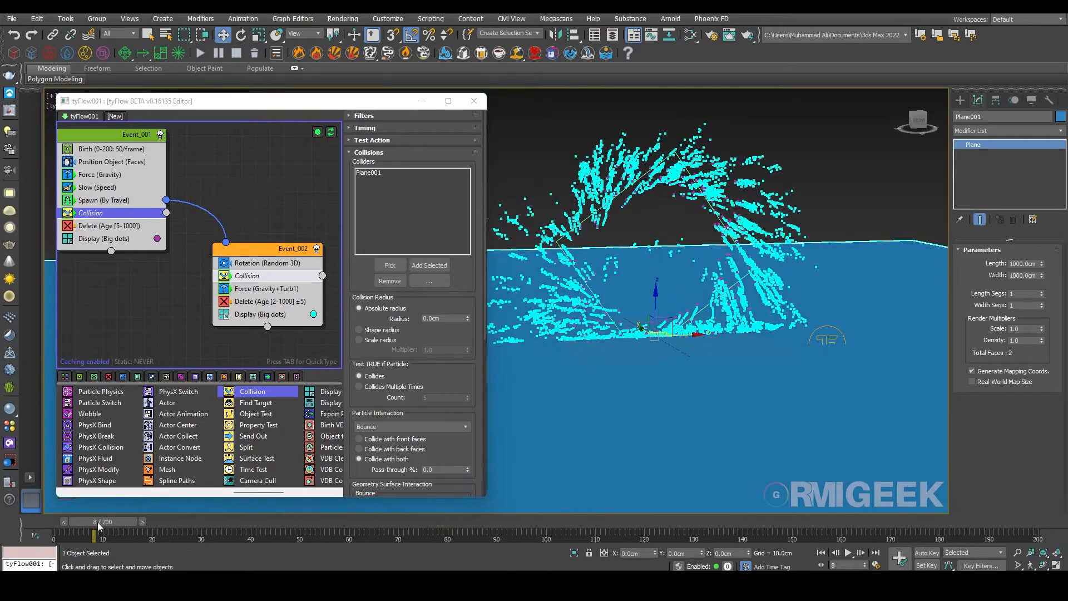
{"action": "left_click_drag", "start_coordinate": [98, 522], "coordinate": [144, 521]}
{"action": "key", "text": "w"}
{"action": "left_click", "coordinate": [869, 173]}
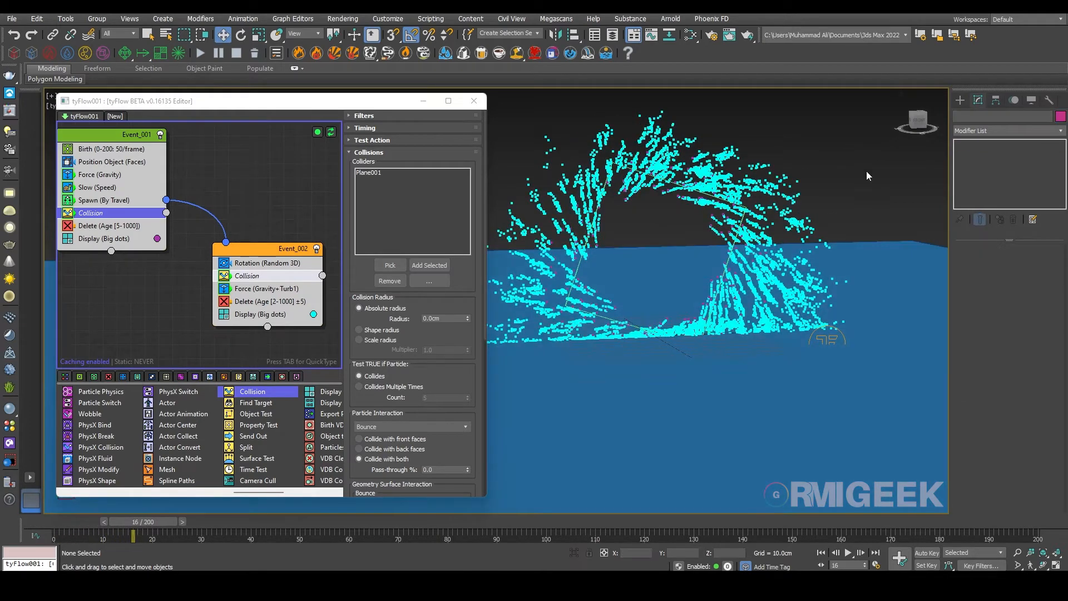
{"action": "mouse_move", "coordinate": [723, 355]}
{"action": "middle_mouse_down", "text": "alt"}
{"action": "mouse_move", "coordinate": [704, 336]}
{"action": "mouse_move", "coordinate": [721, 353]}
{"action": "middle_mouse_up", "text": "alt"}
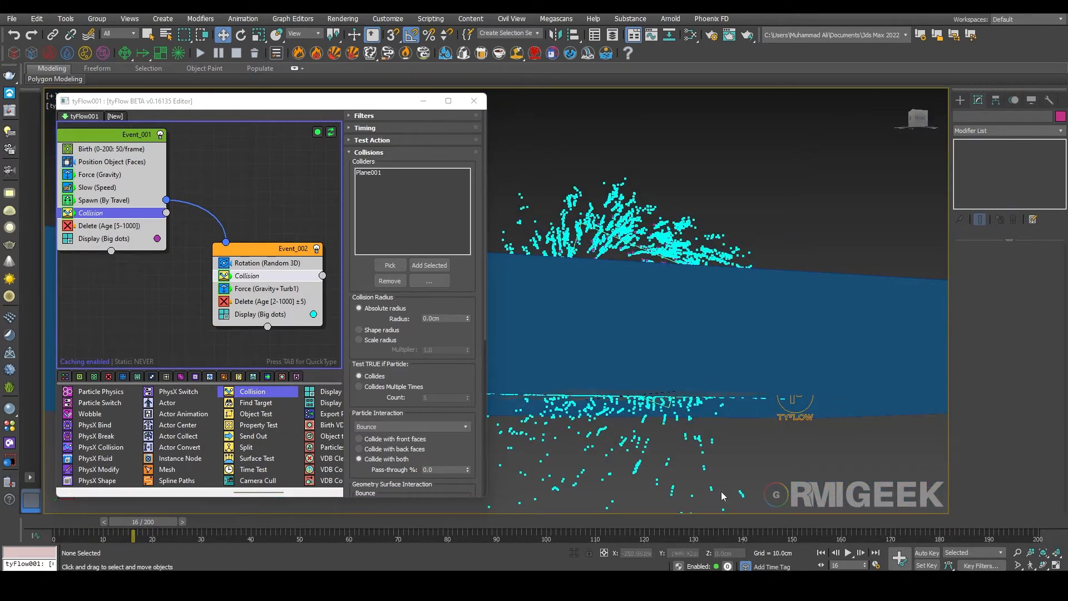
{"action": "middle_click_drag", "start_coordinate": [845, 467], "coordinate": [782, 369], "text": "alt"}
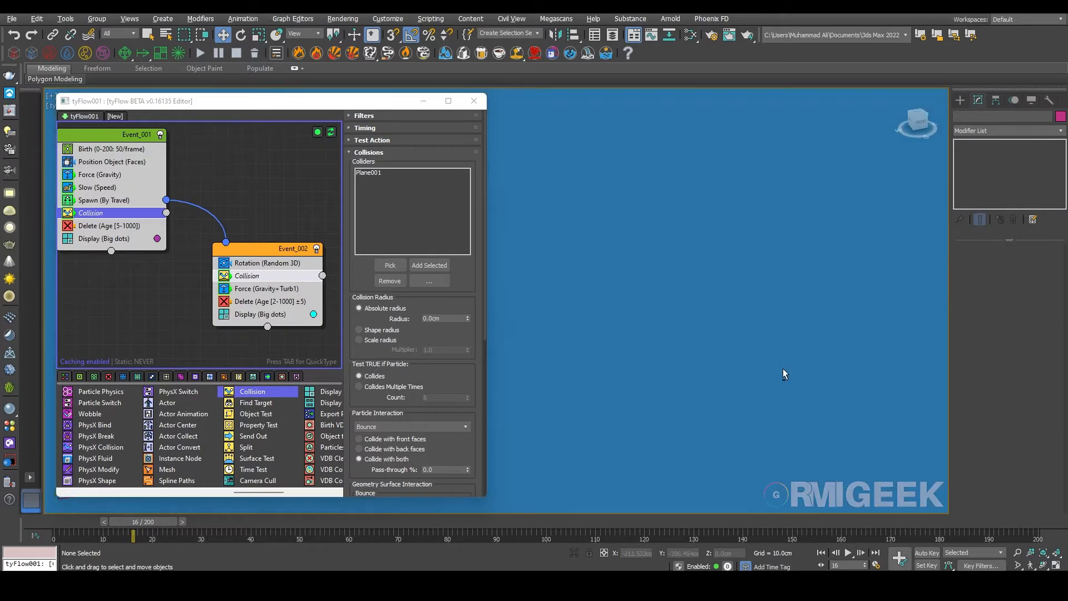
Step: Select the tyFlow object and set its simulation time step to 1/8 Frame
{"action": "middle_click_drag", "start_coordinate": [793, 271], "coordinate": [712, 429]}
{"action": "middle_click_drag", "start_coordinate": [710, 225], "coordinate": [732, 329]}
{"action": "left_click", "coordinate": [801, 210]}
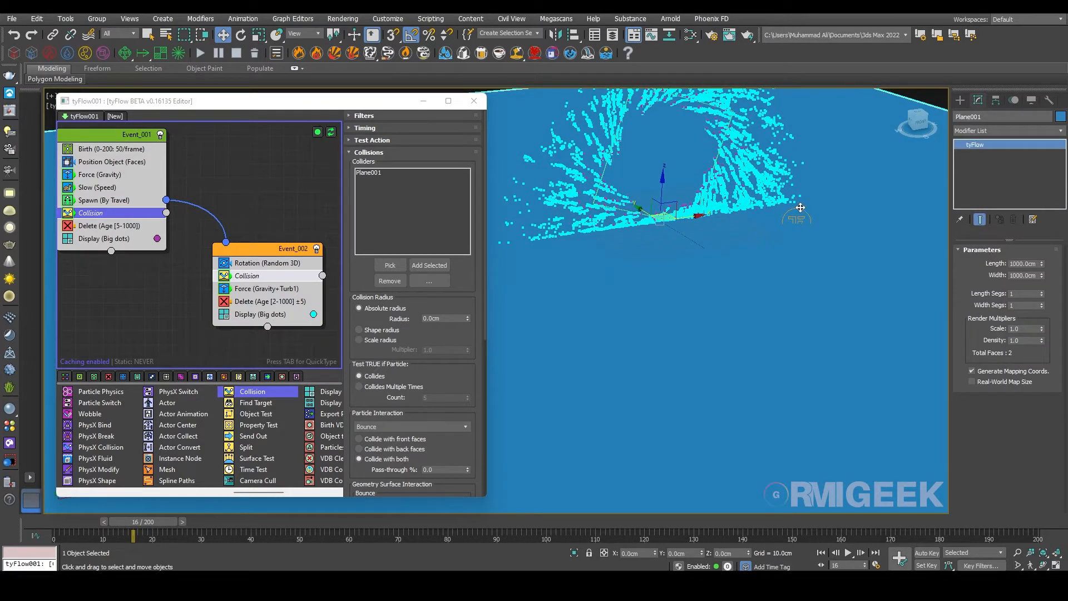
{"action": "left_click", "coordinate": [799, 217]}
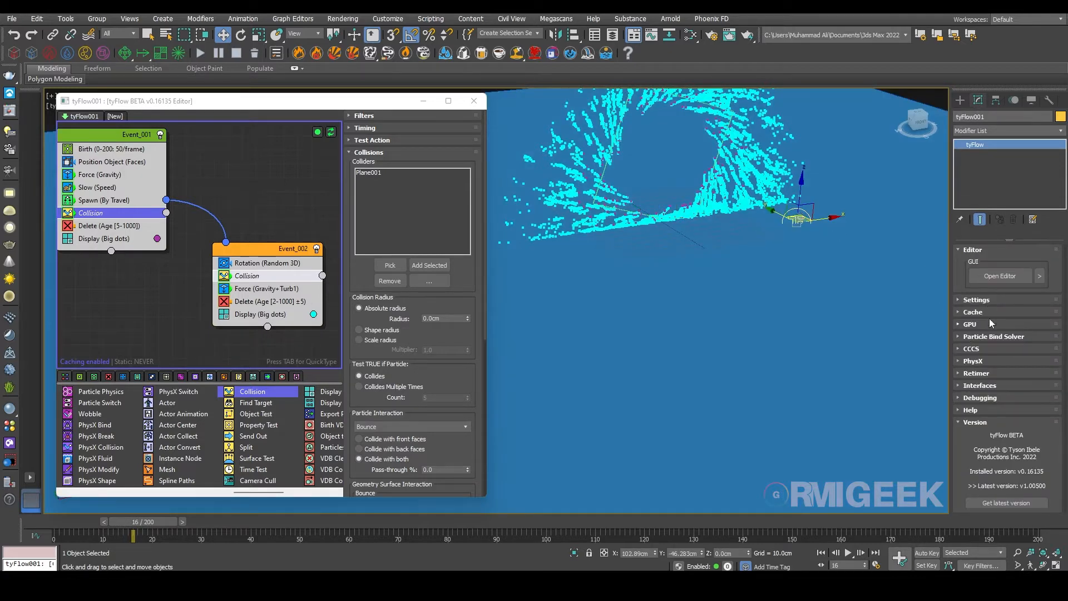
{"action": "left_click", "coordinate": [969, 302]}
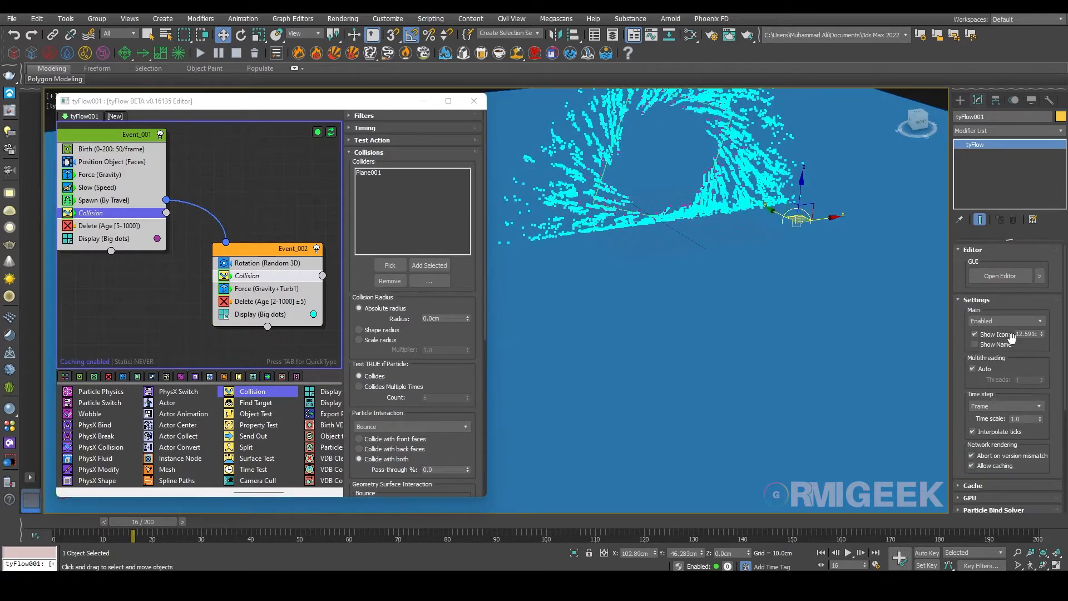
{"action": "left_click", "coordinate": [995, 407]}
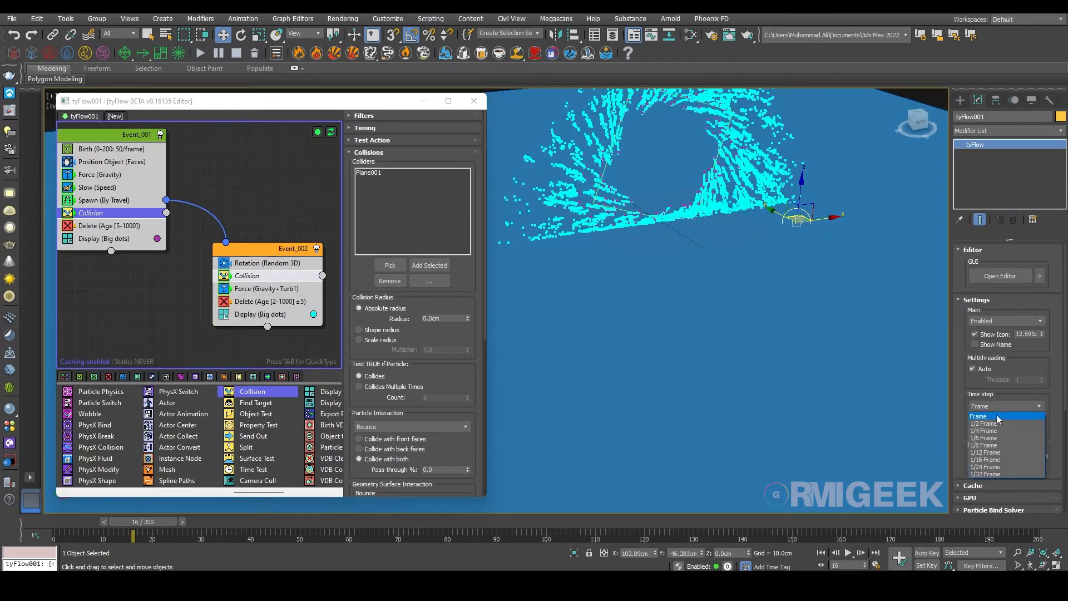
{"action": "left_click", "coordinate": [993, 448]}
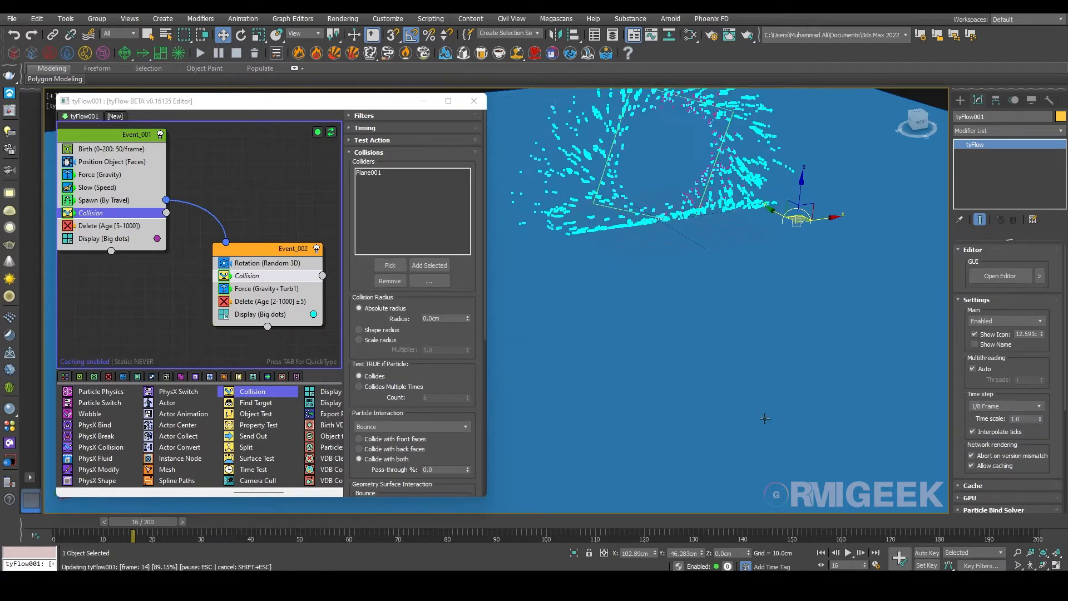
Step: Scrub to frame 31 with nothing selected and examine how the sparks collide with the ground
{"action": "middle_click_drag", "start_coordinate": [668, 250], "coordinate": [687, 278], "text": "alt"}
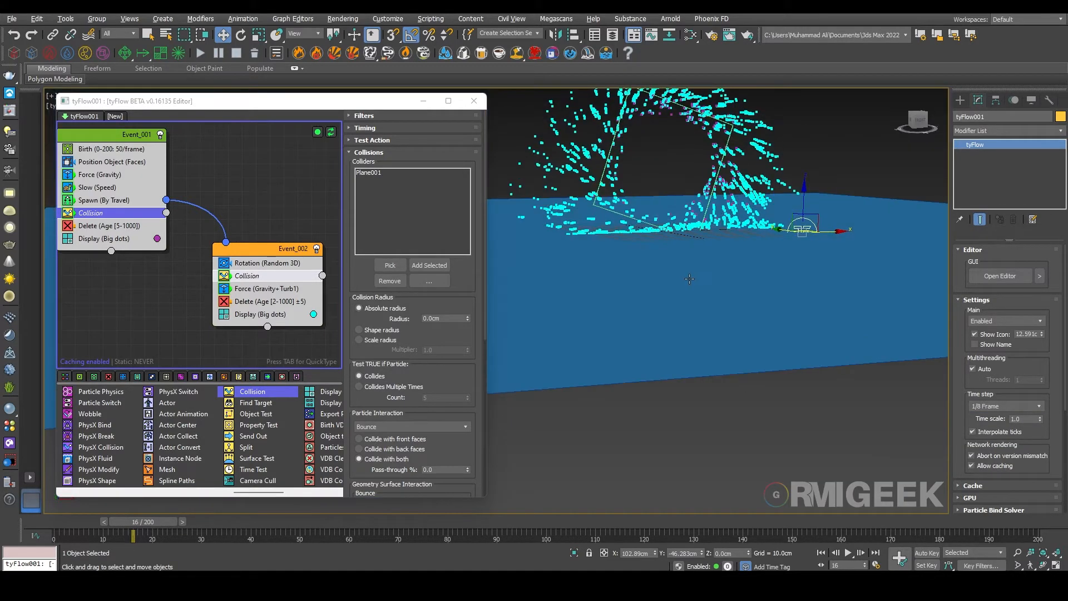
{"action": "middle_click_drag", "start_coordinate": [557, 263], "coordinate": [567, 389]}
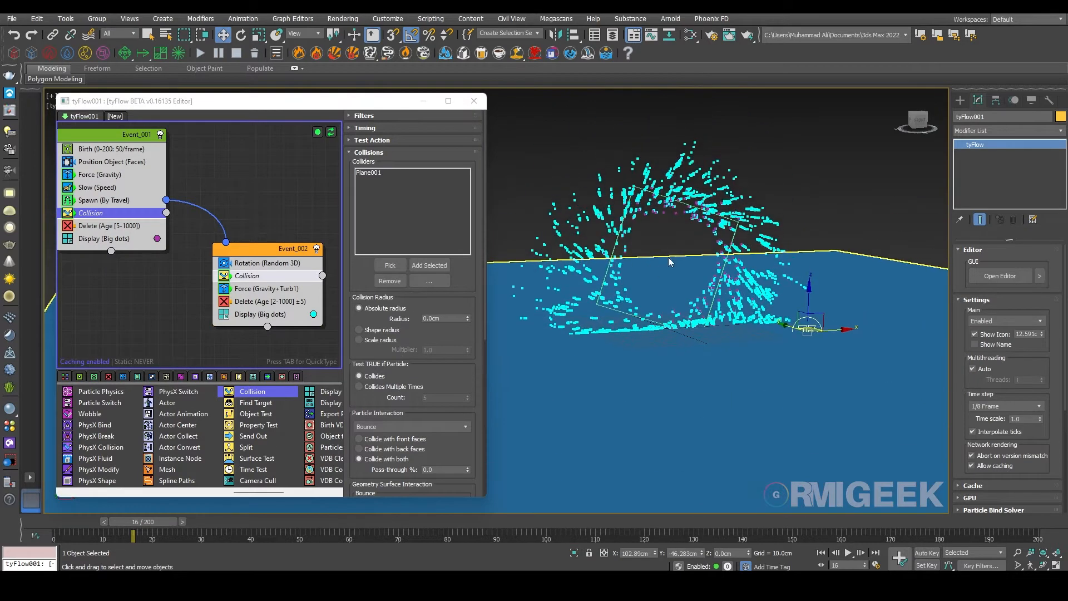
{"action": "left_click", "coordinate": [681, 242]}
{"action": "left_click_drag", "start_coordinate": [142, 522], "coordinate": [220, 503]}
{"action": "key", "text": "w"}
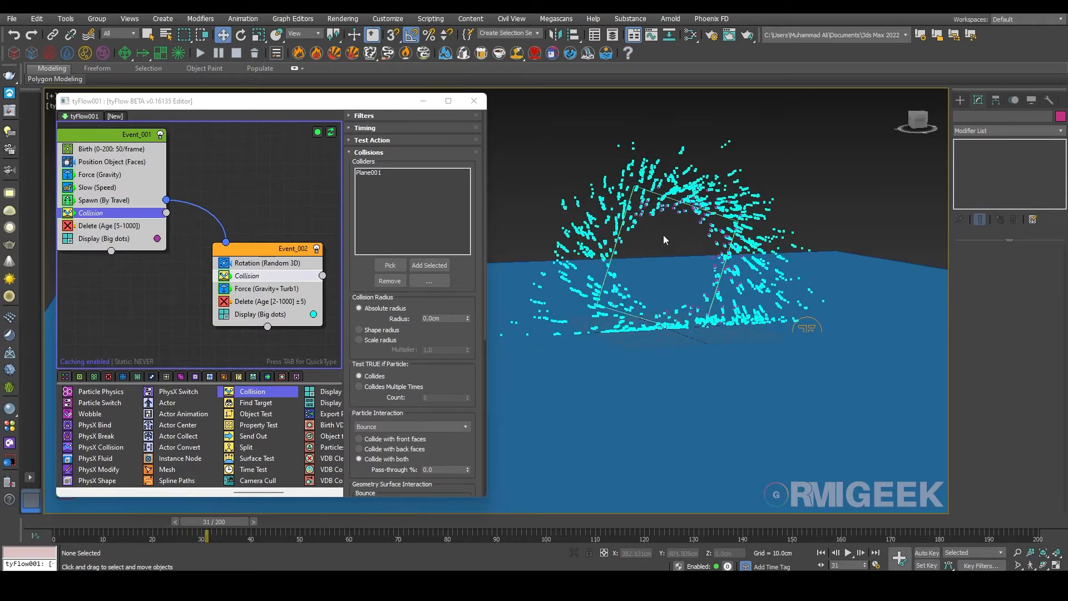
{"action": "scroll", "coordinate": [663, 235], "scroll_direction": "up", "scroll_amount": 5}
{"action": "scroll", "coordinate": [683, 268], "scroll_direction": "down", "scroll_amount": 3}
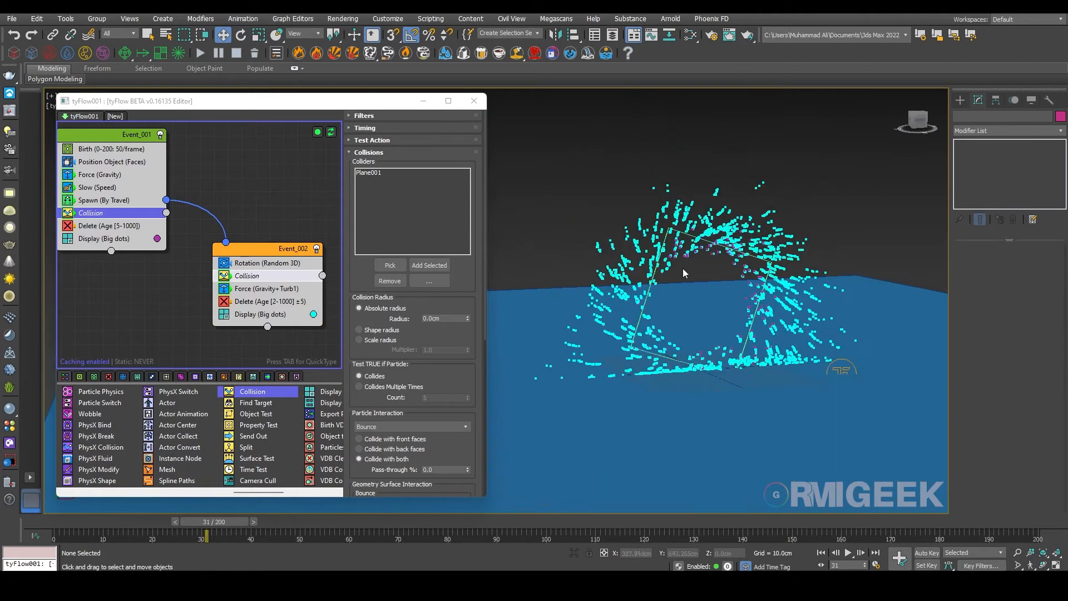
{"action": "middle_click_drag", "start_coordinate": [666, 273], "coordinate": [701, 301], "text": "alt"}
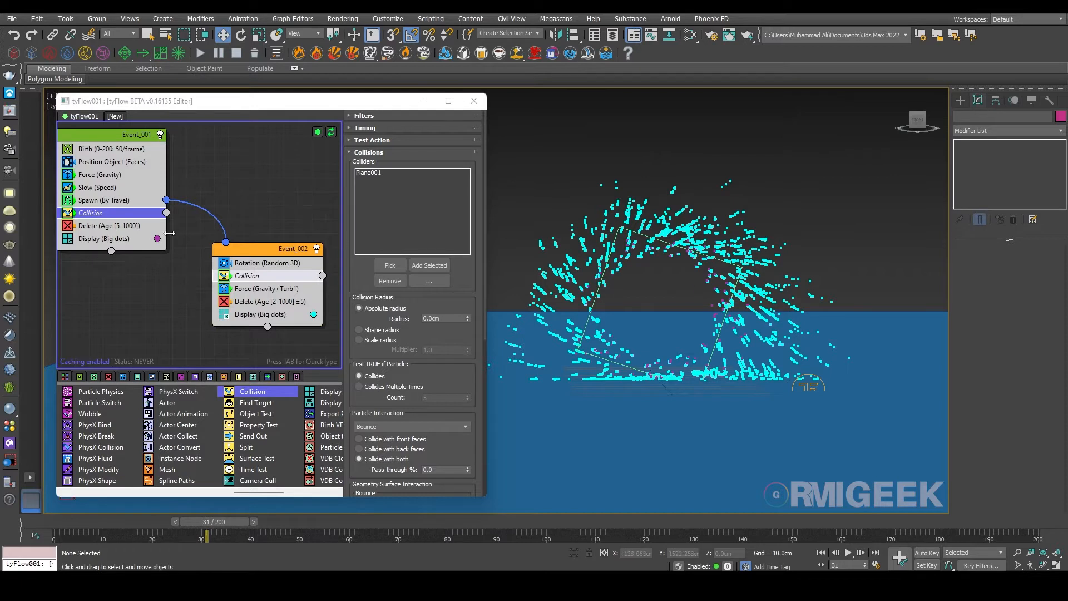
Step: Raise the Event_001 Birth operator's rate to 250 particles per frame
{"action": "left_click", "coordinate": [117, 150]}
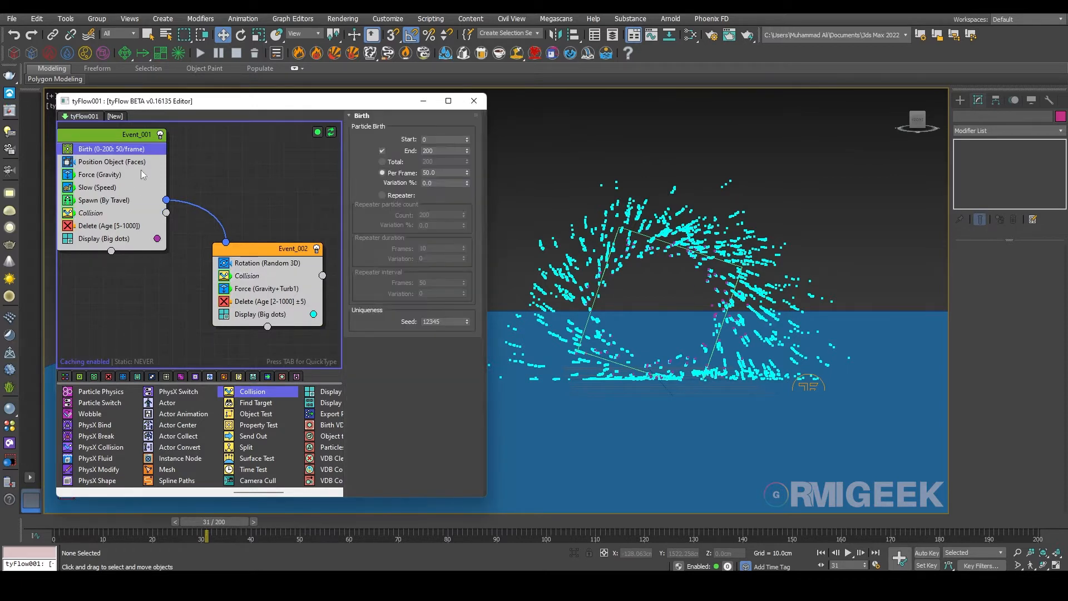
{"action": "double_click", "coordinate": [437, 173]}
{"action": "type", "text": "250"}
{"action": "key", "text": "Return"}
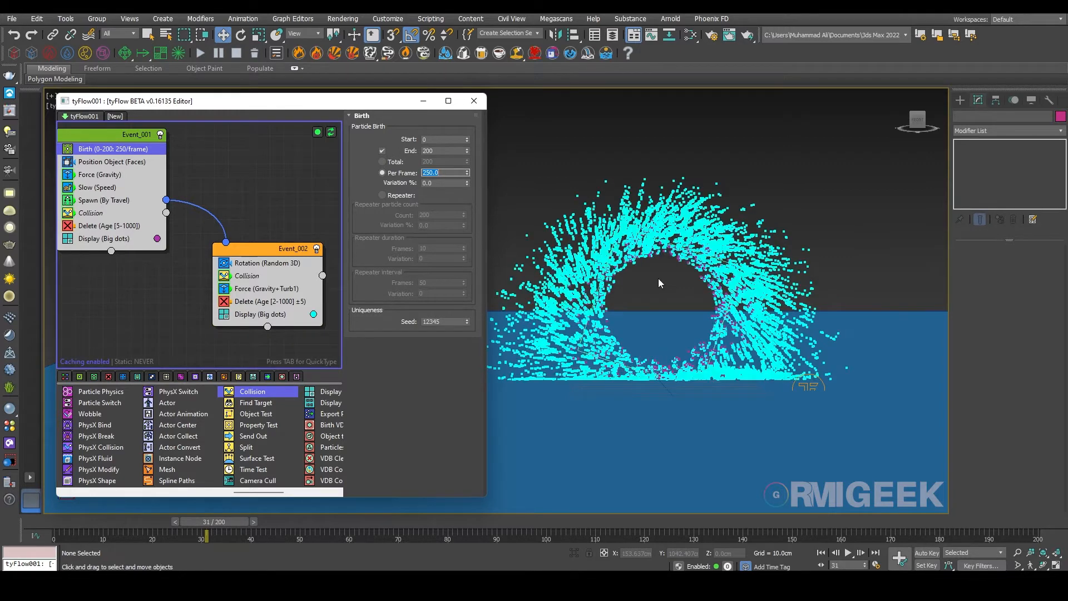
{"action": "left_click", "coordinate": [674, 301]}
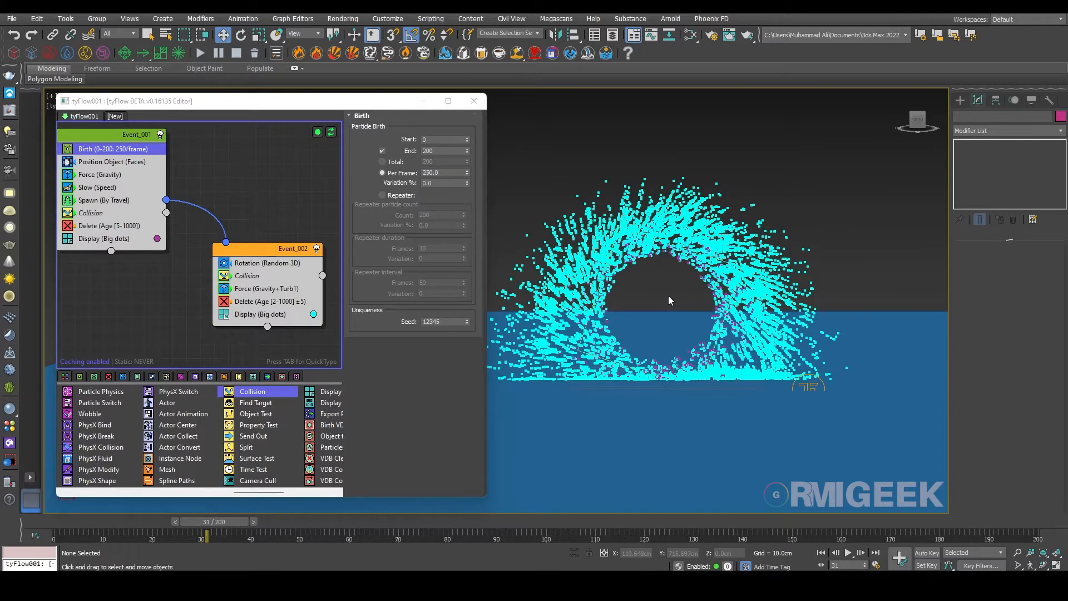
Step: Add a Shape operator to Event_001 below Position Object and set its mesh to the 3D Chunks (Round) type
{"action": "scroll", "coordinate": [236, 445], "scroll_direction": "up", "scroll_amount": 3}
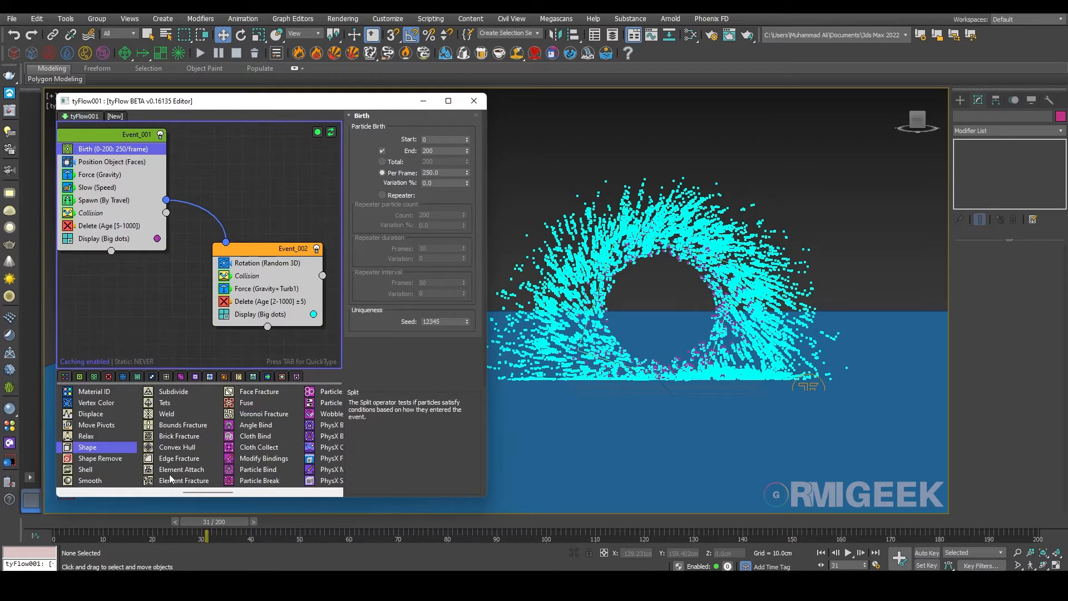
{"action": "left_click_drag", "start_coordinate": [202, 523], "coordinate": [47, 522]}
{"action": "left_click_drag", "start_coordinate": [103, 450], "coordinate": [108, 170]}
{"action": "scroll", "coordinate": [389, 345], "scroll_direction": "down", "scroll_amount": 5}
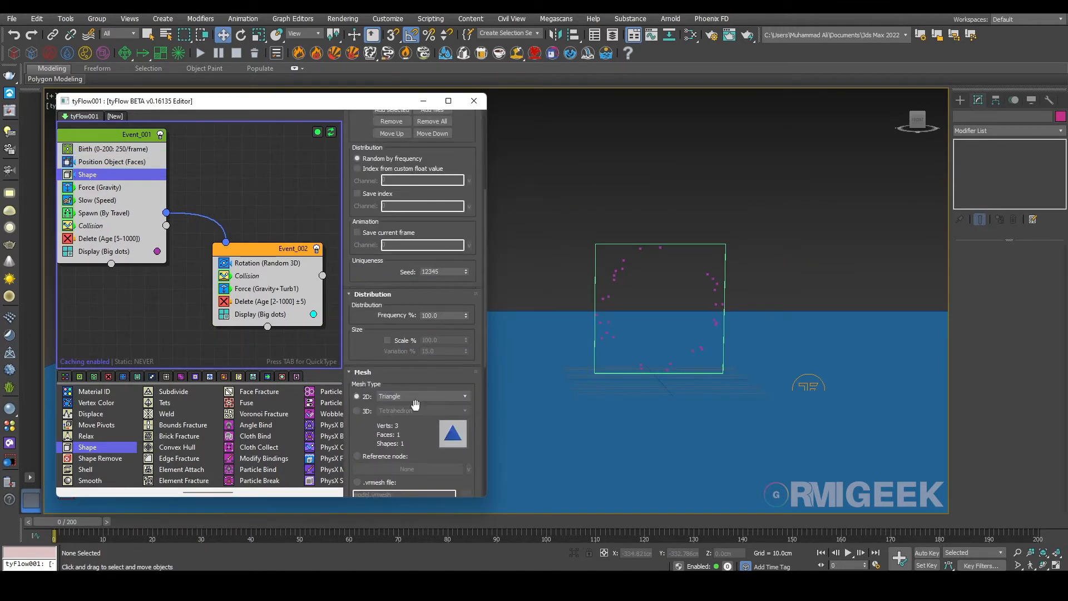
{"action": "left_click", "coordinate": [359, 411]}
{"action": "left_click", "coordinate": [406, 410]}
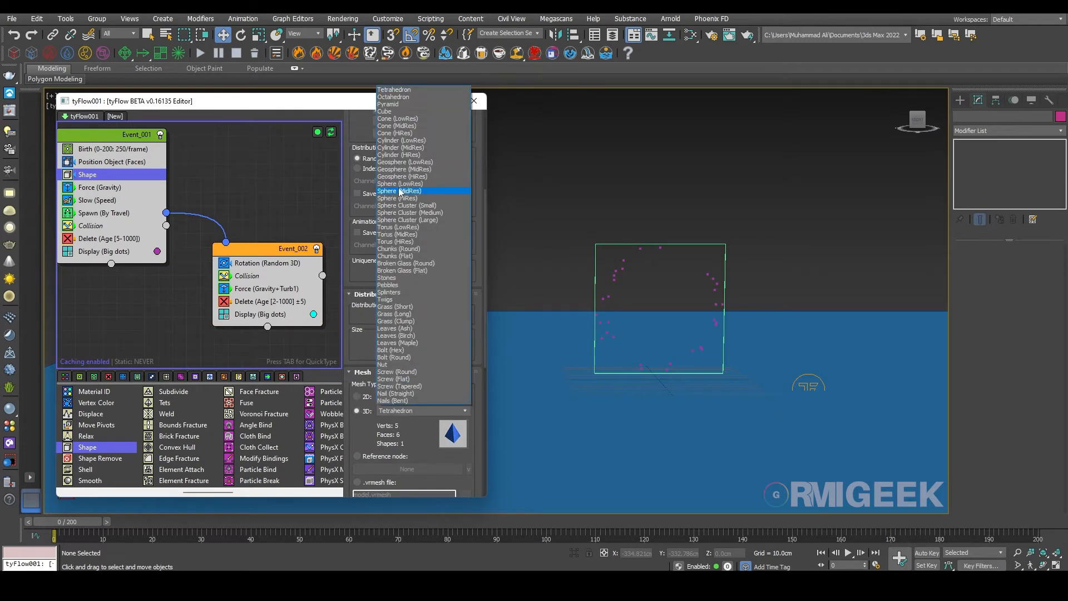
{"action": "left_click", "coordinate": [418, 254]}
Step: Enable scaling in the Shape operator and set the scale to 75%
{"action": "scroll", "coordinate": [375, 269], "scroll_direction": "down", "scroll_amount": 3}
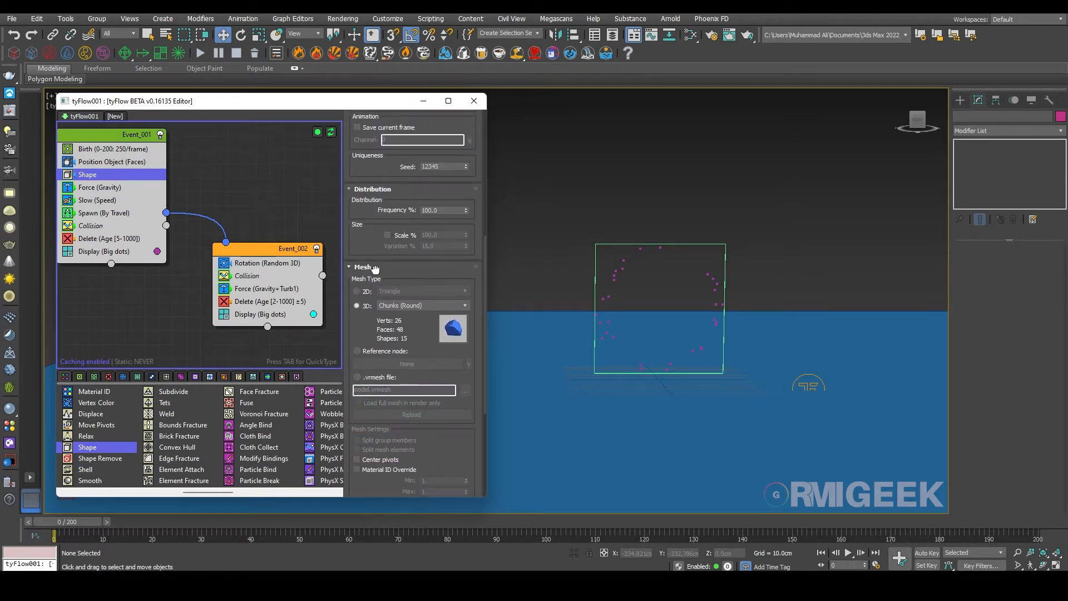
{"action": "left_click", "coordinate": [390, 236]}
{"action": "double_click", "coordinate": [440, 235]}
{"action": "type", "text": "75"}
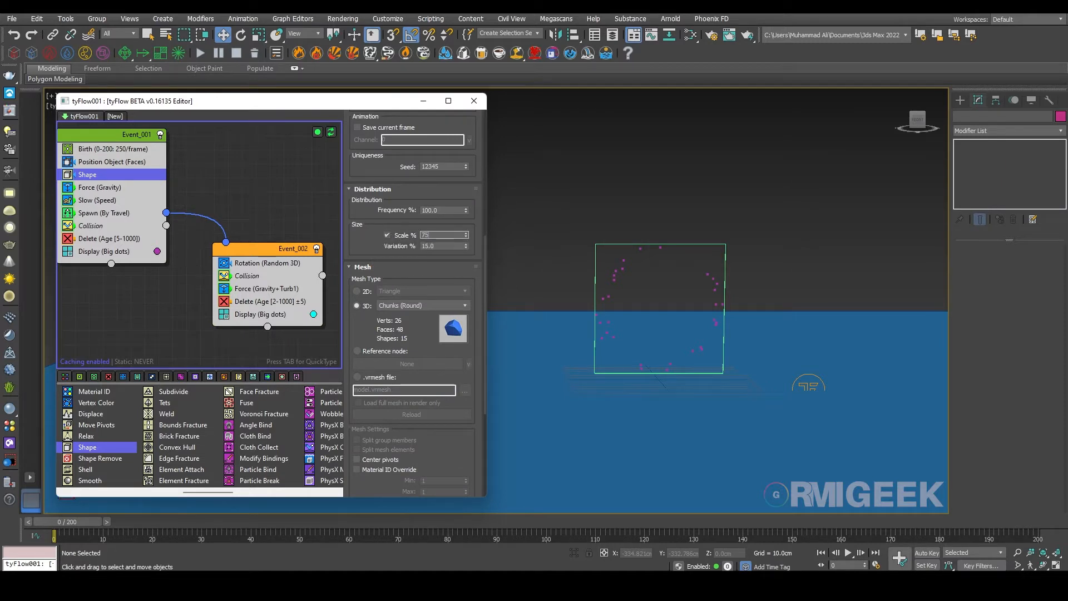
{"action": "key", "text": "Return"}
{"action": "left_click", "coordinate": [528, 268]}
Step: Set the Display operators of Event_001 and Event_002 to show particles as Geometry
{"action": "left_click", "coordinate": [104, 252]}
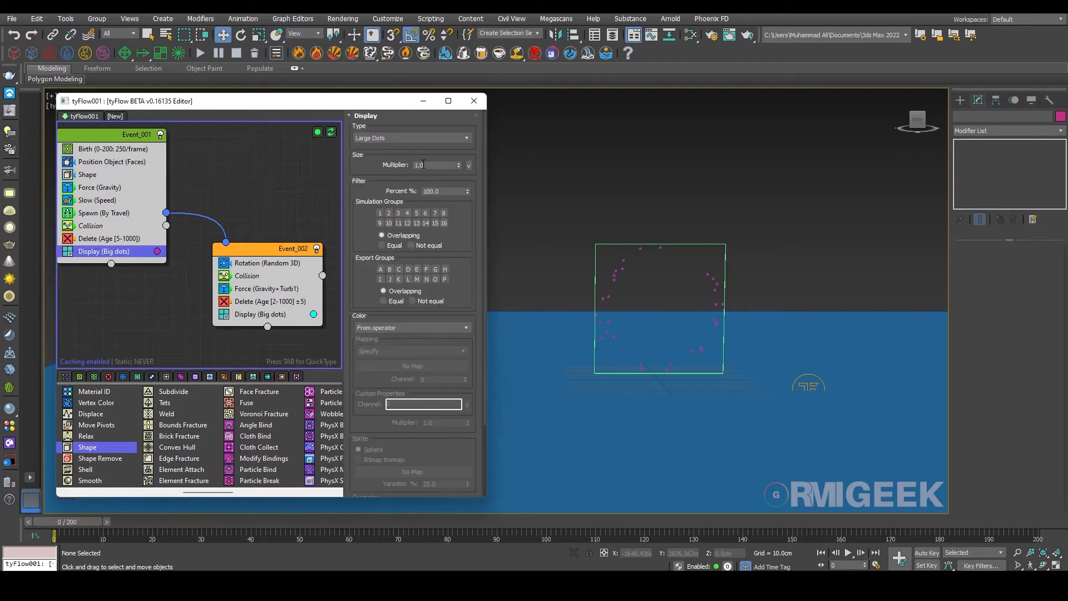
{"action": "left_click", "coordinate": [412, 138]}
{"action": "left_click", "coordinate": [367, 191]}
{"action": "left_click", "coordinate": [295, 313]}
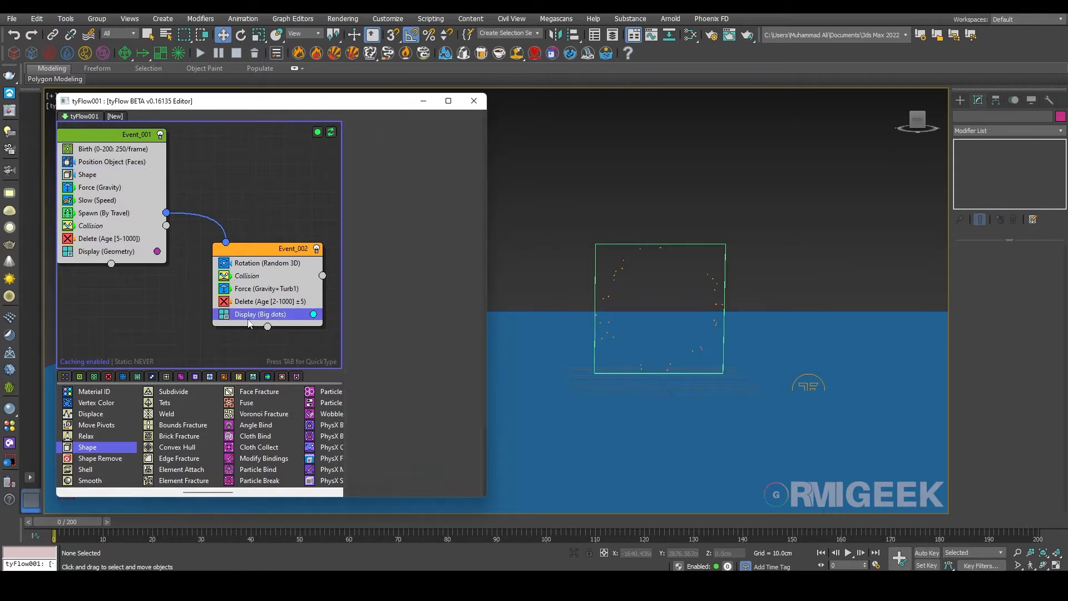
{"action": "left_click", "coordinate": [377, 139]}
{"action": "left_click", "coordinate": [377, 192]}
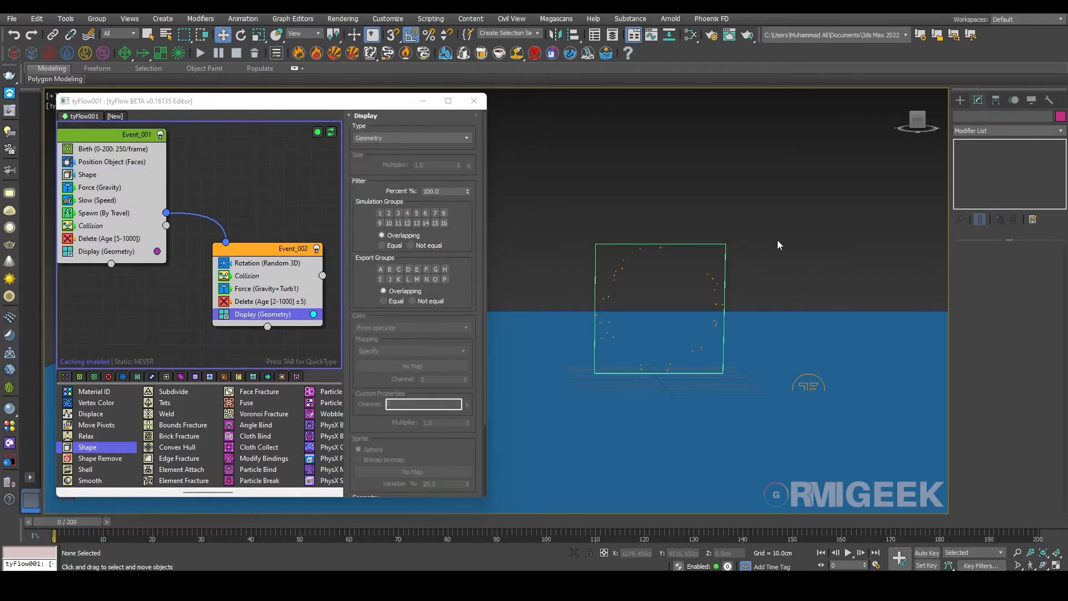
Step: Scrub to frame 22 and examine the spark geometry around the ring up close and from a distance
{"action": "scroll", "coordinate": [776, 240], "scroll_direction": "up", "scroll_amount": 3}
{"action": "middle_click_drag", "start_coordinate": [774, 238], "coordinate": [801, 257], "text": "alt"}
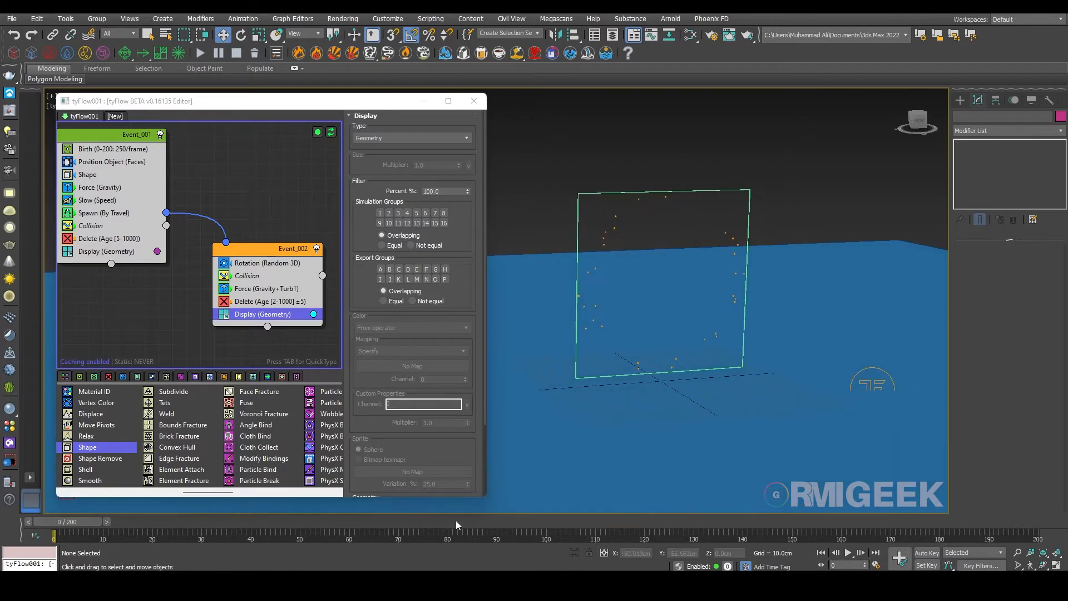
{"action": "left_click_drag", "start_coordinate": [63, 525], "coordinate": [174, 522]}
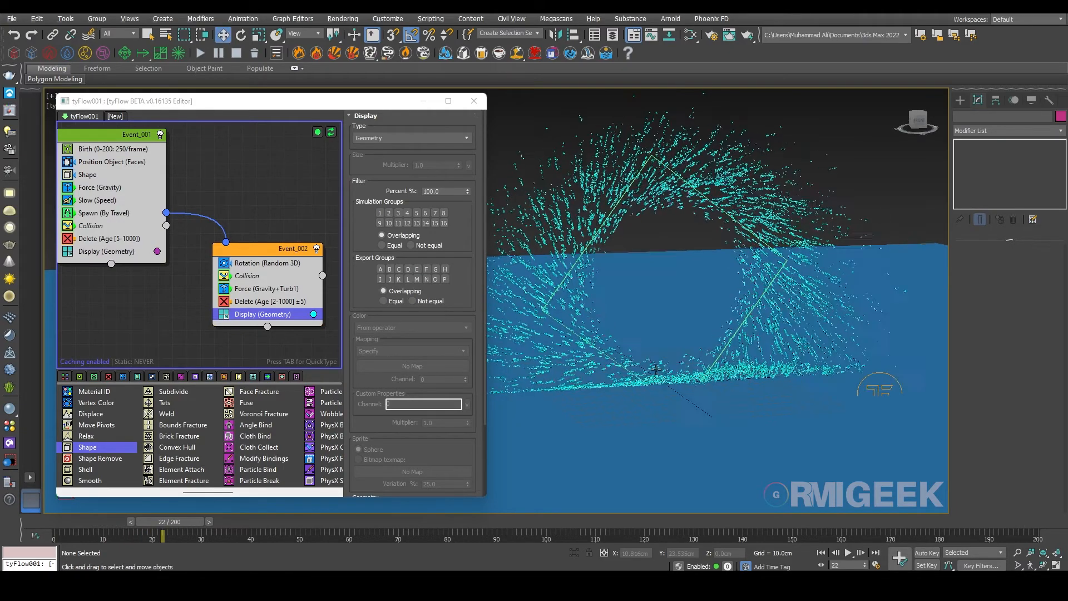
{"action": "middle_click_drag", "start_coordinate": [656, 369], "coordinate": [583, 321], "text": "alt"}
{"action": "scroll", "coordinate": [639, 358], "scroll_direction": "down", "scroll_amount": 5}
{"action": "scroll", "coordinate": [623, 361], "scroll_direction": "up", "scroll_amount": 5}
{"action": "scroll", "coordinate": [612, 331], "scroll_direction": "down", "scroll_amount": 3}
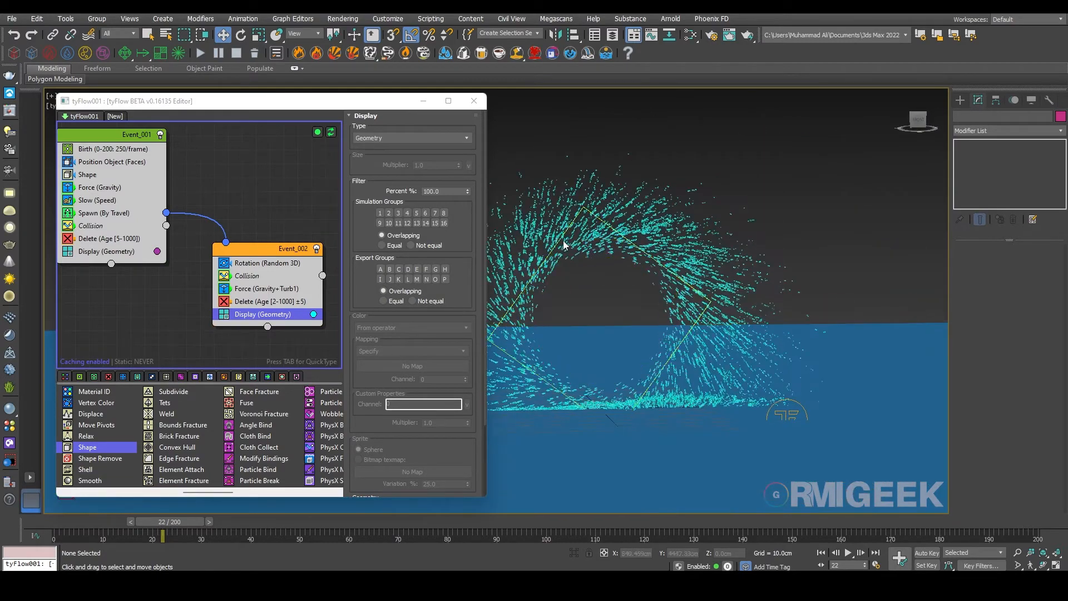
{"action": "left_click", "coordinate": [567, 372]}
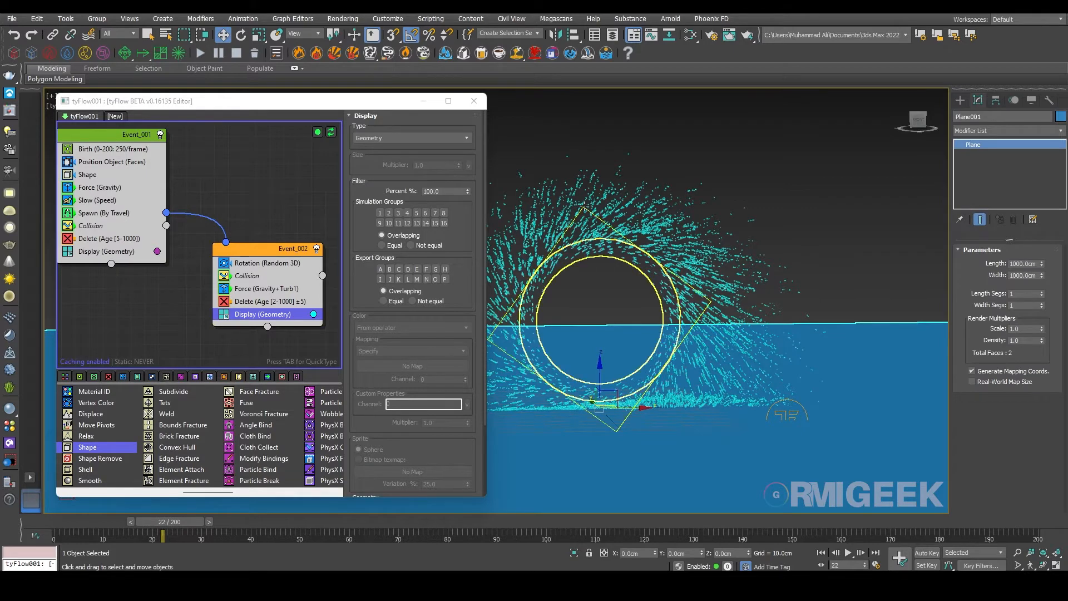
{"action": "left_click", "coordinate": [588, 241]}
{"action": "left_click", "coordinate": [563, 308]}
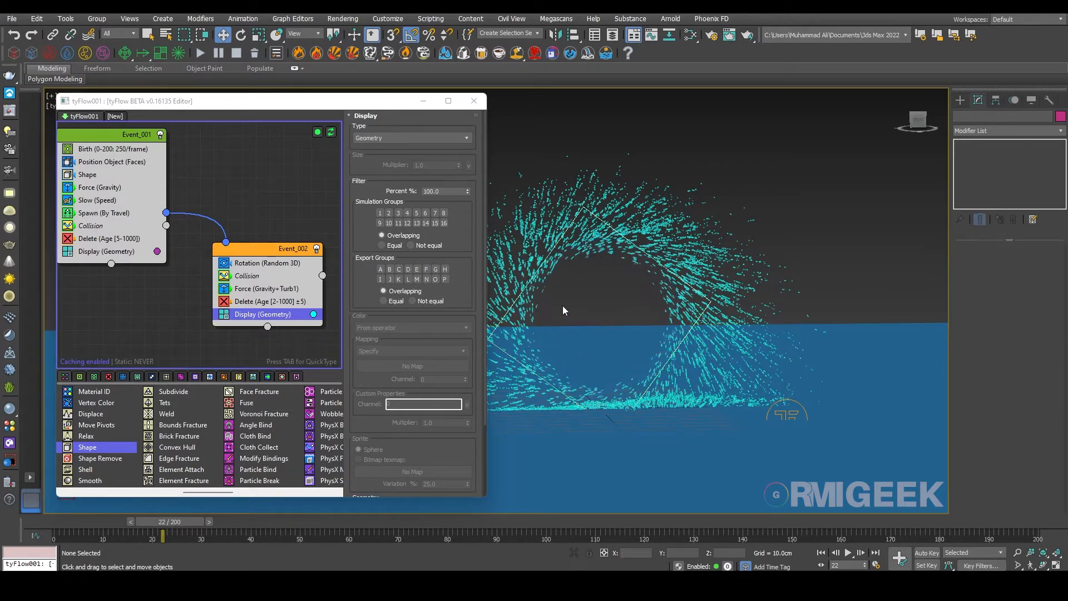
Step: Return to frame 0, create a second tyFlow and paste a copy of Event_001 from tyFlow001 into it
{"action": "left_click_drag", "start_coordinate": [165, 528], "coordinate": [44, 529]}
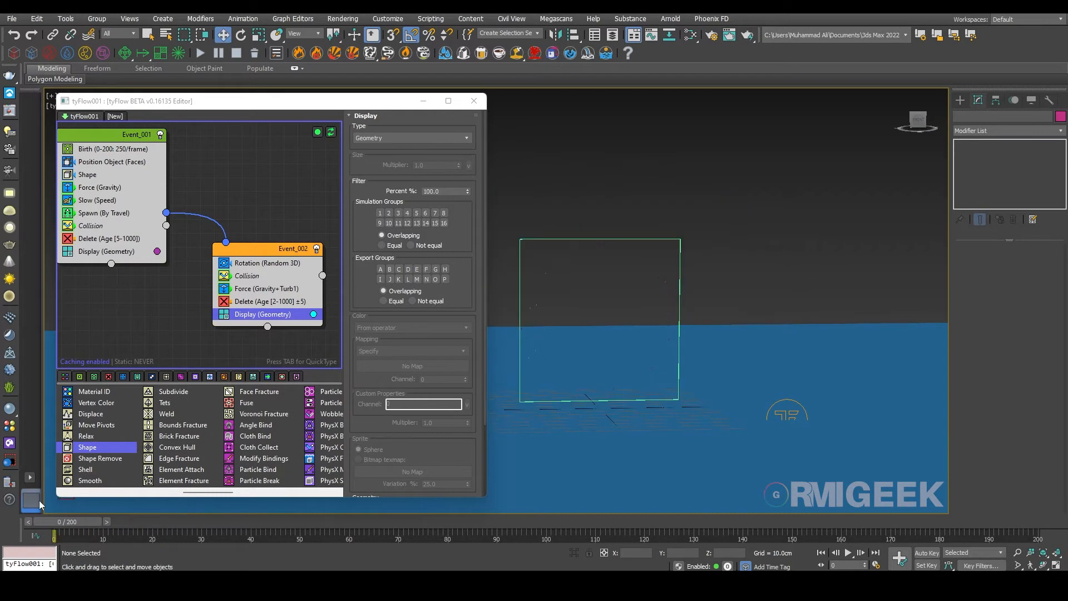
{"action": "middle_click_drag", "start_coordinate": [151, 296], "coordinate": [200, 338]}
{"action": "right_click", "coordinate": [154, 176]}
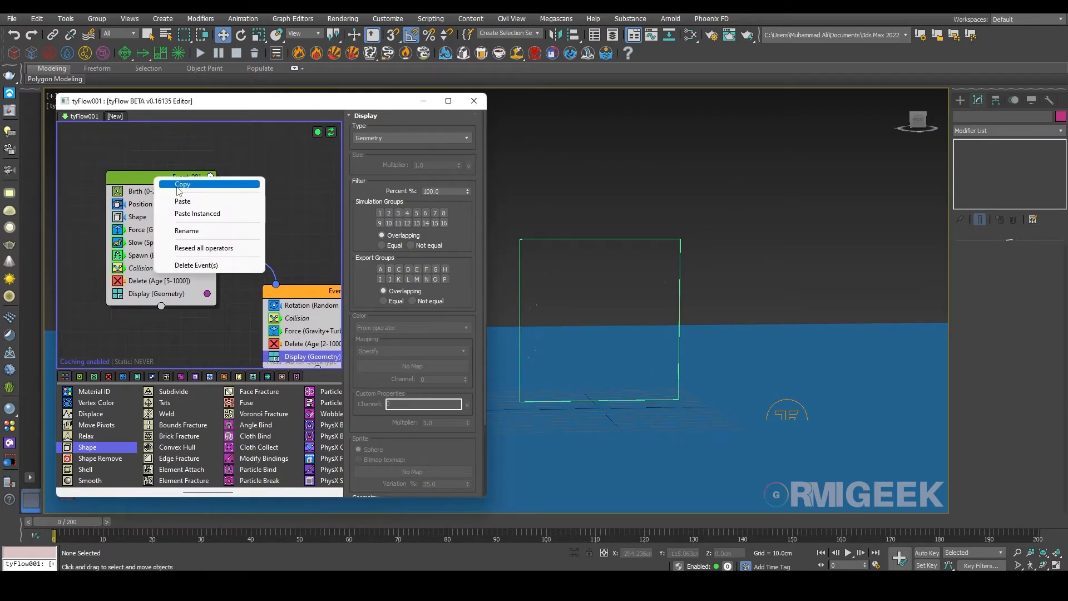
{"action": "left_click", "coordinate": [114, 117]}
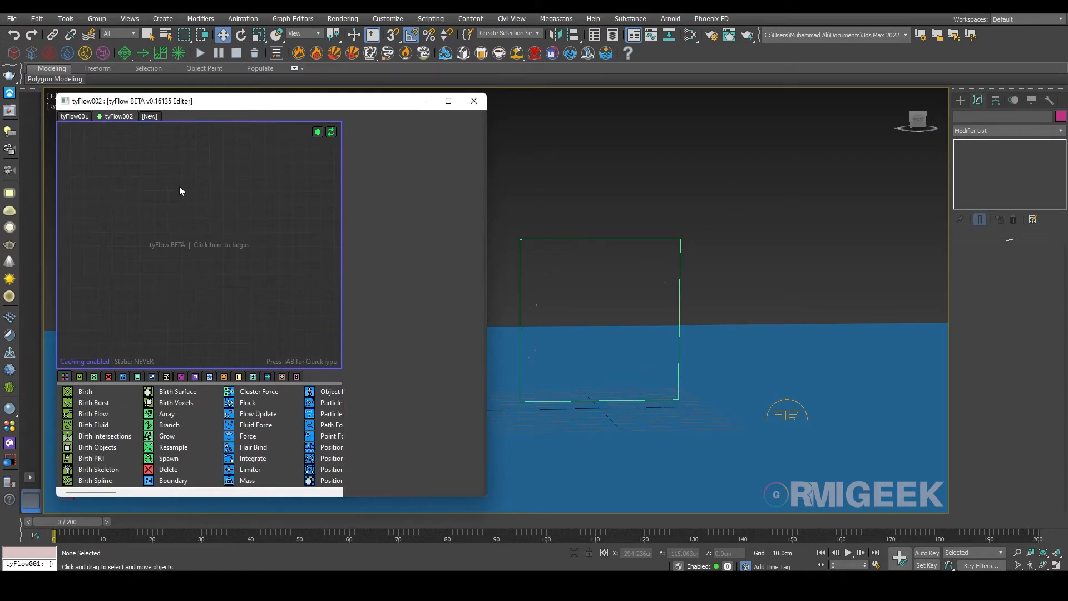
{"action": "right_click", "coordinate": [152, 193]}
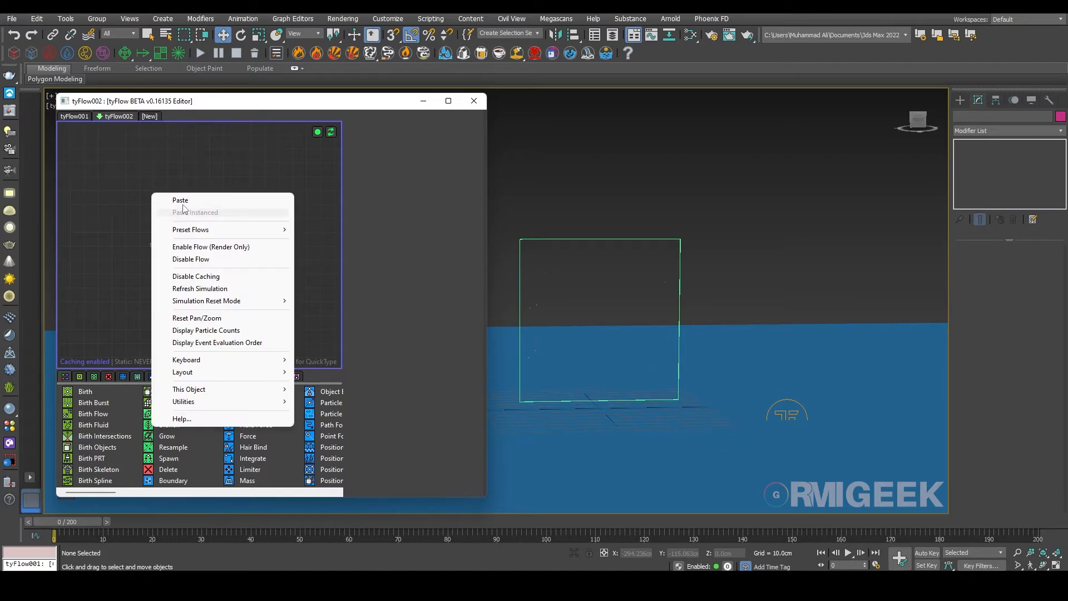
{"action": "left_click", "coordinate": [164, 199]}
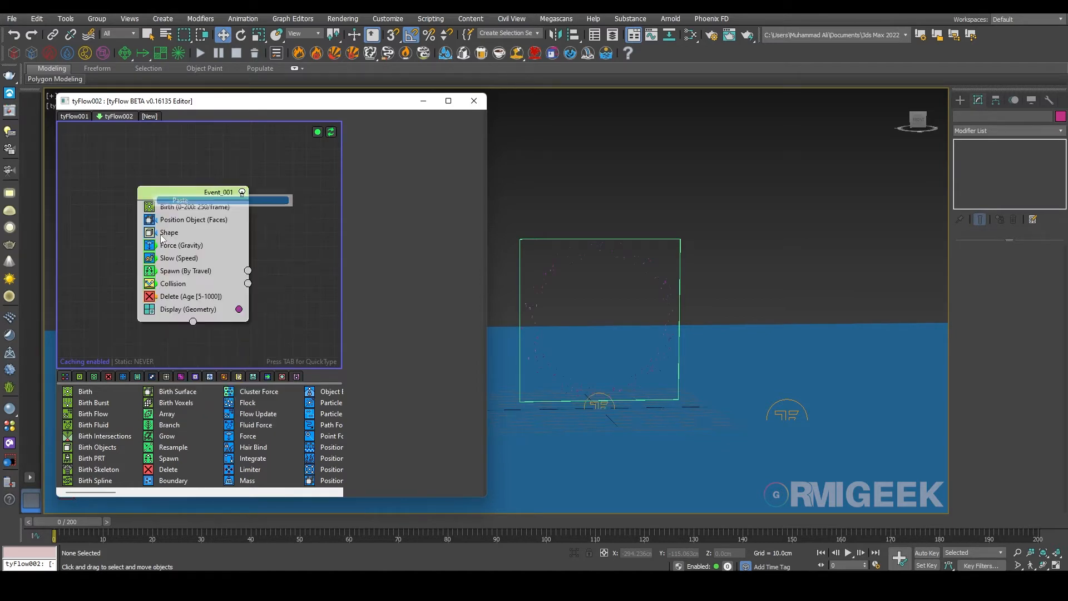
Step: Remove the Spawn operator from the copied event in tyFlow002 and open its Delete operator's settings
{"action": "left_click", "coordinate": [186, 271]}
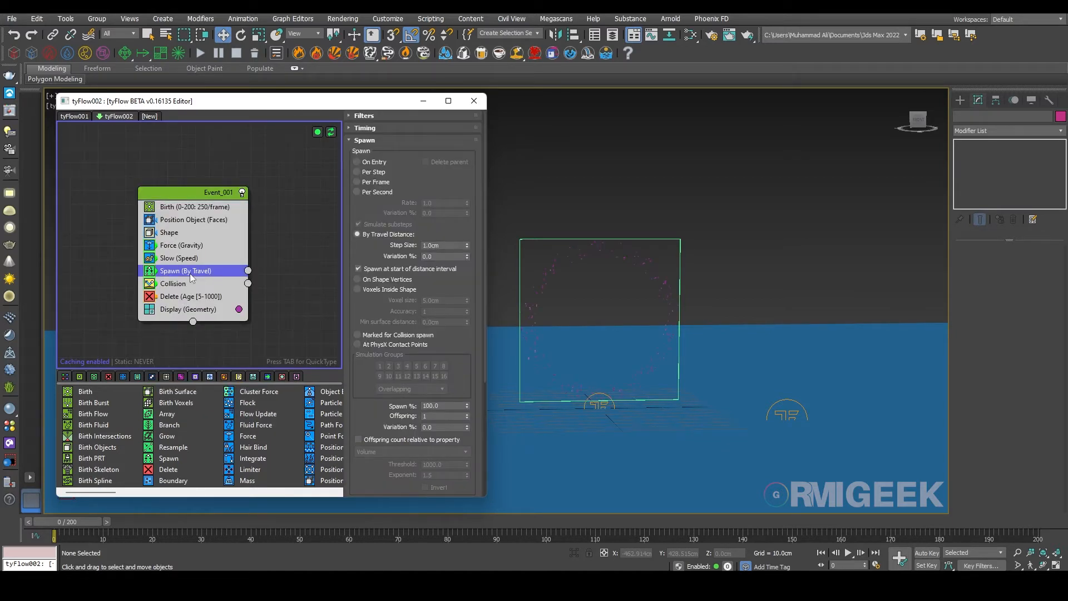
{"action": "key", "text": "Delete"}
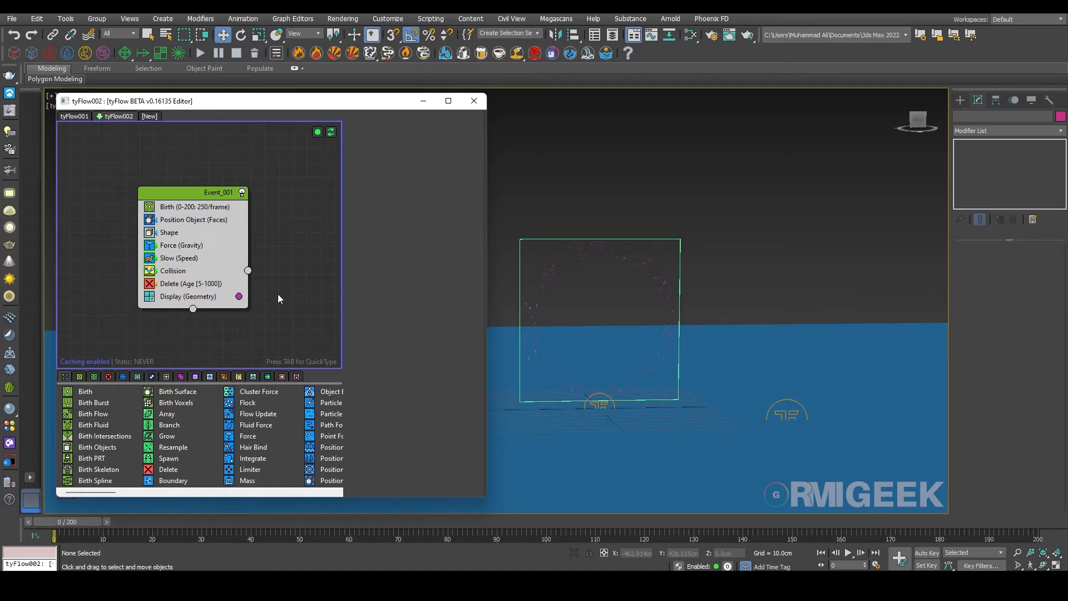
{"action": "middle_click_drag", "start_coordinate": [278, 300], "coordinate": [237, 284]}
{"action": "left_click", "coordinate": [150, 269]}
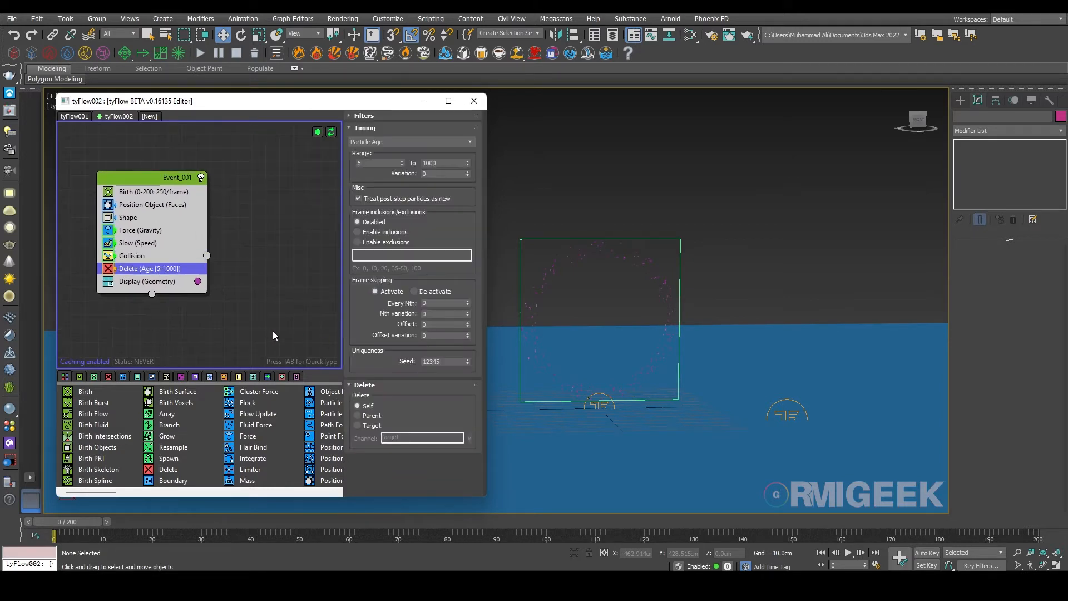
Step: Disable the tyFlow001 simulation and scrub to frame 20 to view only the tyFlow002 particles
{"action": "left_click_drag", "start_coordinate": [59, 522], "coordinate": [104, 522]}
{"action": "left_click", "coordinate": [78, 116]}
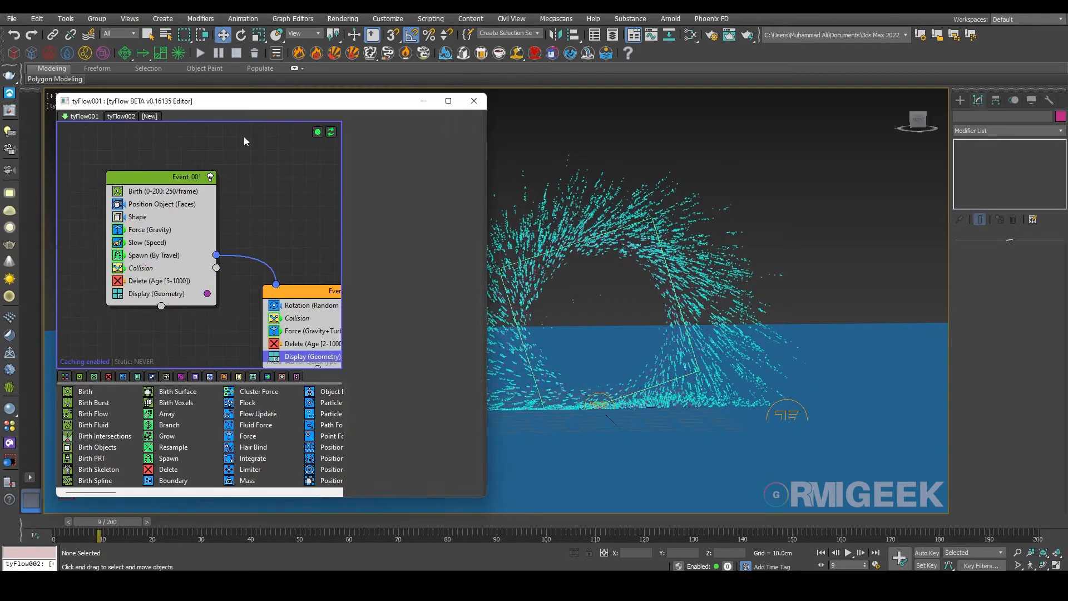
{"action": "left_click", "coordinate": [318, 132]}
{"action": "middle_click_drag", "start_coordinate": [596, 319], "coordinate": [618, 281], "text": "alt"}
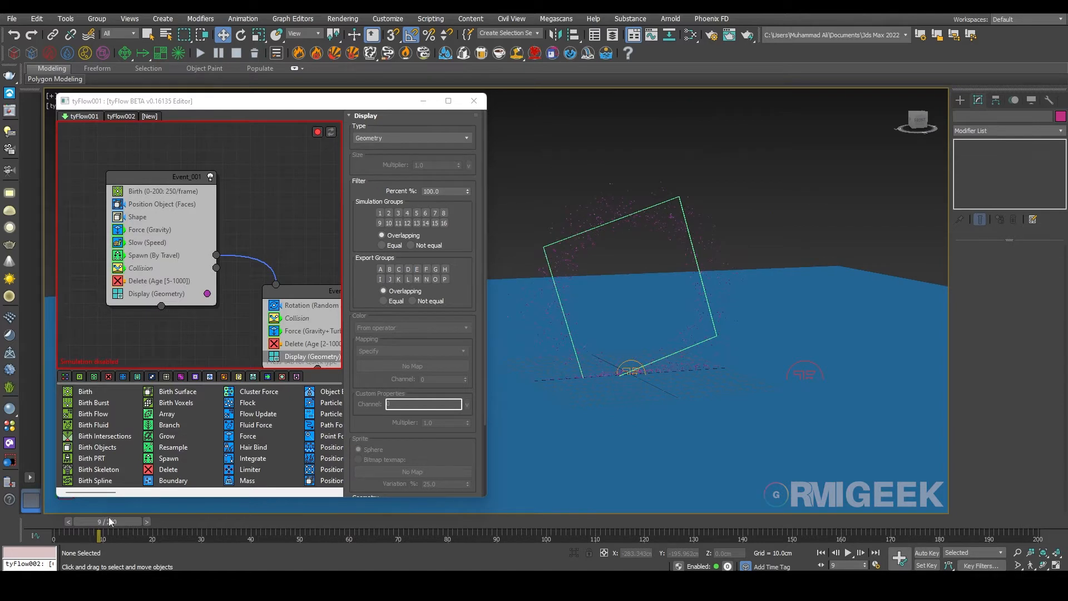
{"action": "left_click_drag", "start_coordinate": [110, 519], "coordinate": [162, 509]}
{"action": "key", "text": "w"}
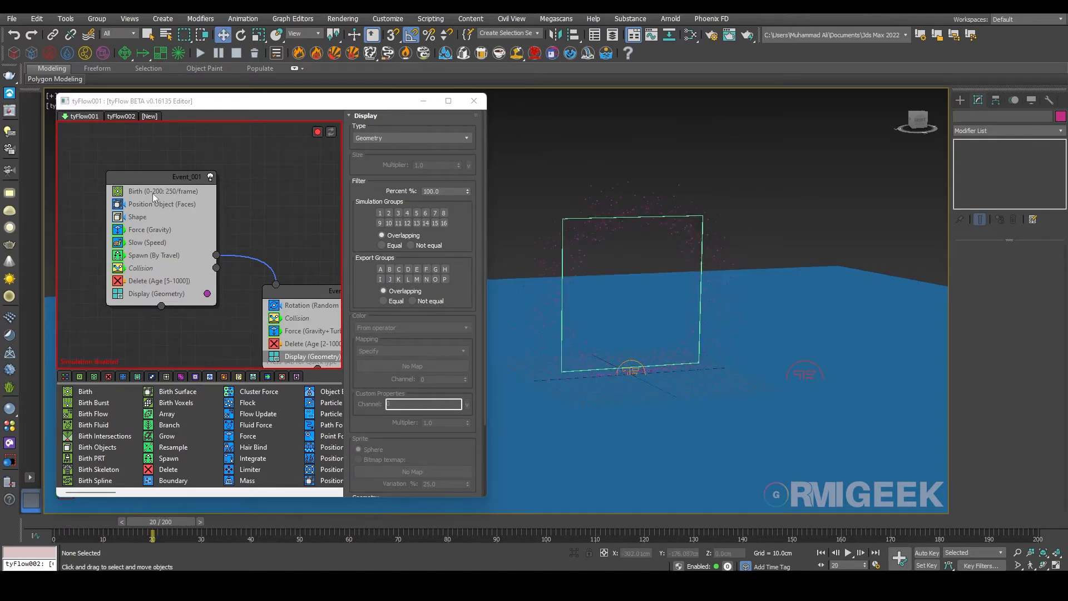
Step: Set the Birth operator in tyFlow002 to 1000 particles per frame
{"action": "left_click", "coordinate": [119, 116]}
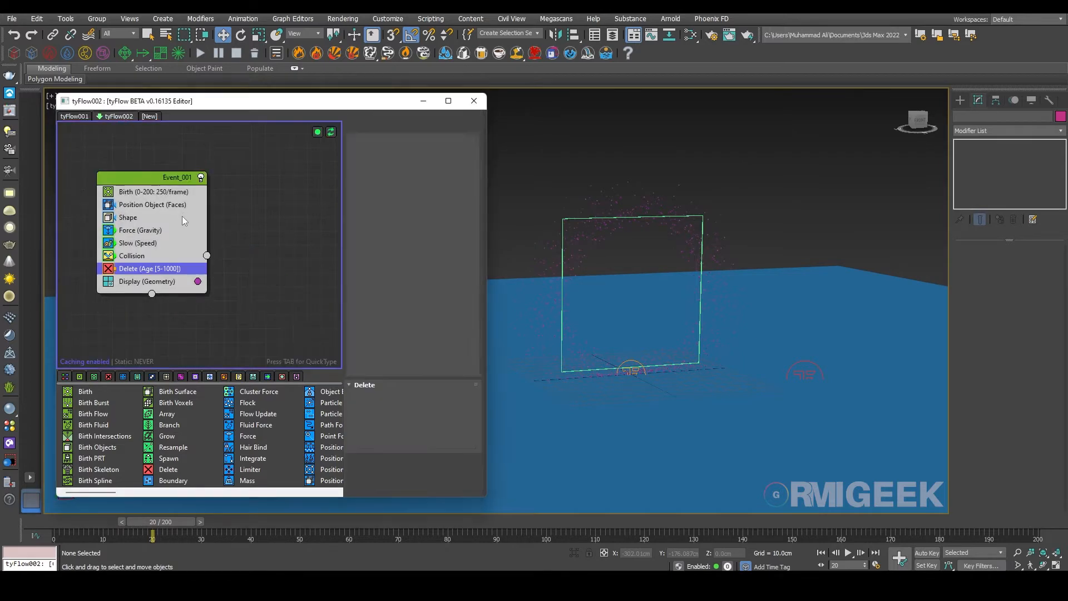
{"action": "left_click", "coordinate": [145, 192]}
{"action": "middle_click_drag", "start_coordinate": [682, 242], "coordinate": [662, 226], "text": "alt"}
{"action": "scroll", "coordinate": [684, 239], "scroll_direction": "up", "scroll_amount": 5}
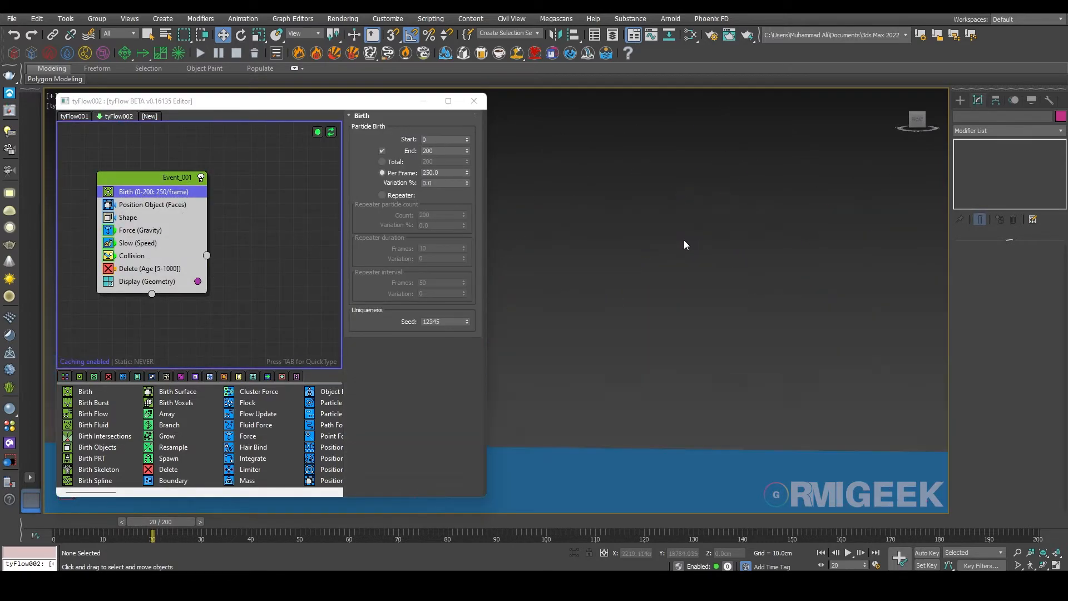
{"action": "scroll", "coordinate": [676, 235], "scroll_direction": "down", "scroll_amount": 5}
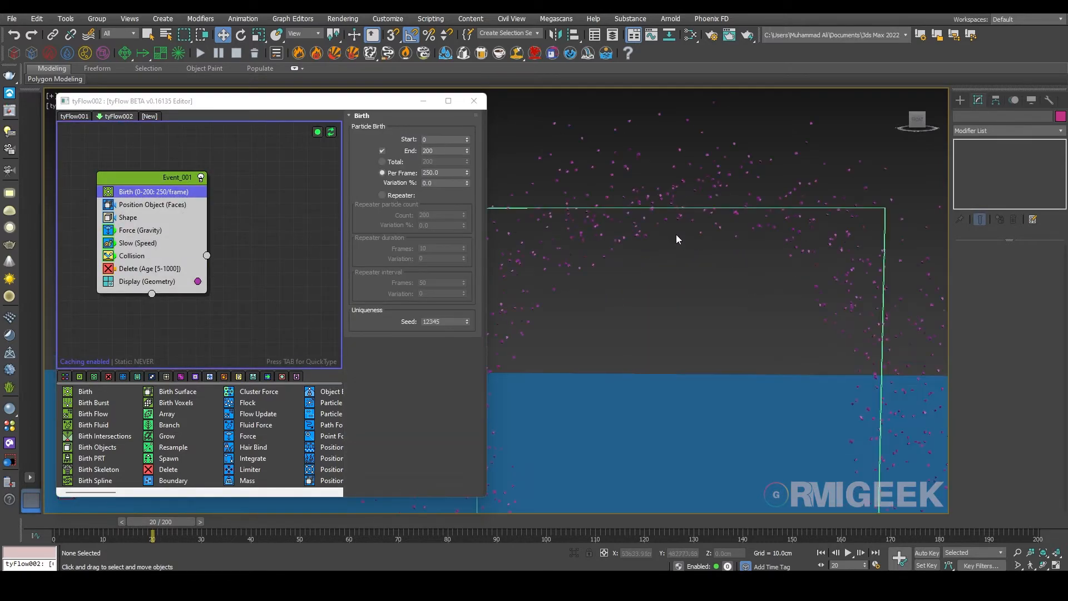
{"action": "double_click", "coordinate": [442, 172]}
{"action": "type", "text": "1000"}
{"action": "key", "text": "Return"}
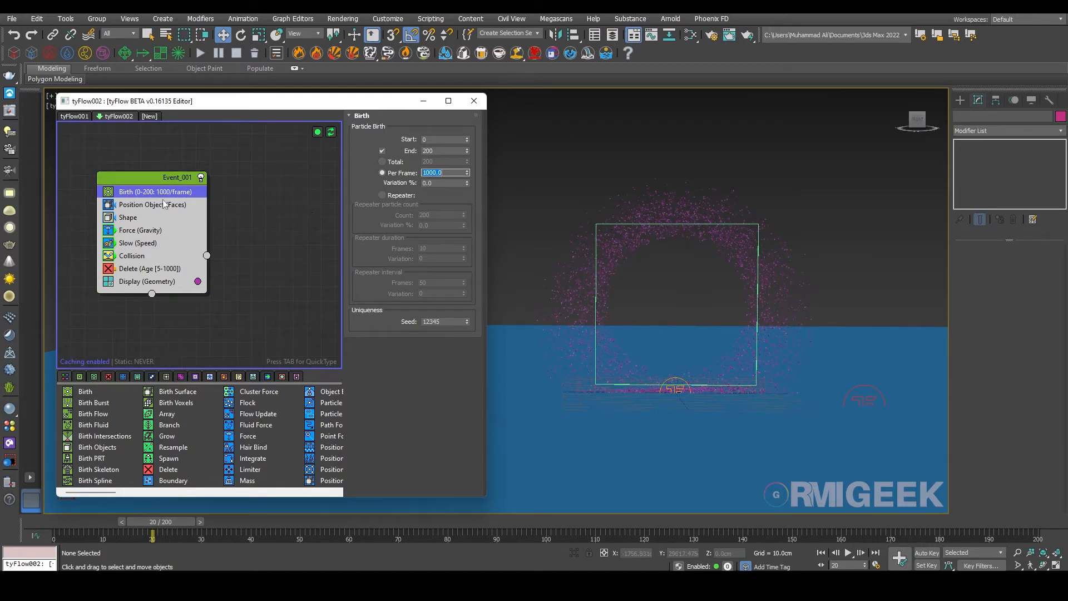
Step: Try a 20% velocity slowdown on all axes in tyFlow002's Slow operator and scrub to frame 35
{"action": "left_click", "coordinate": [138, 243]}
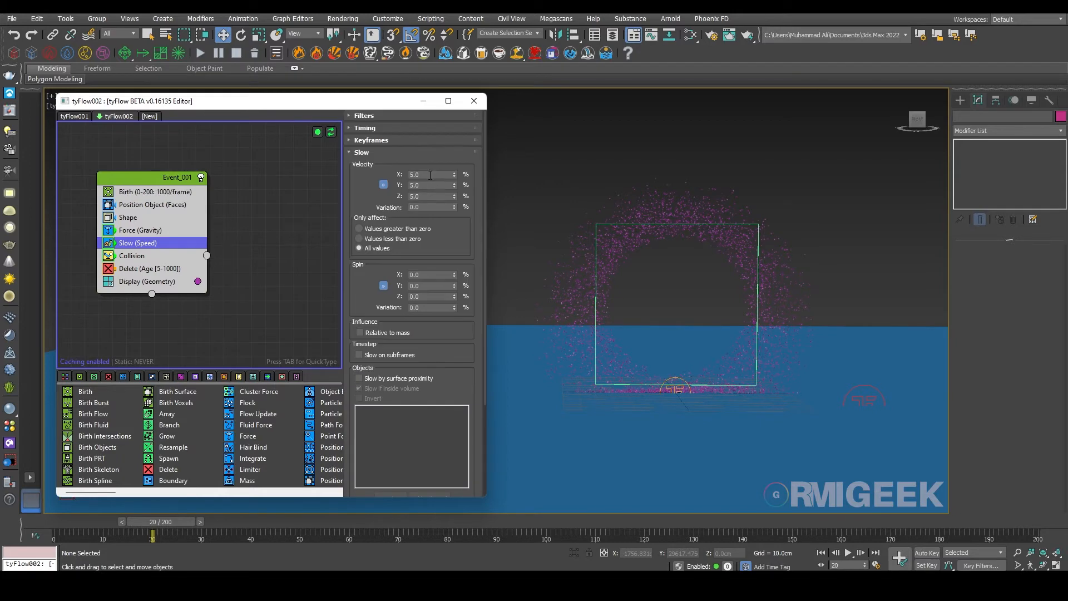
{"action": "type", "text": "20"}
{"action": "key", "text": "Return"}
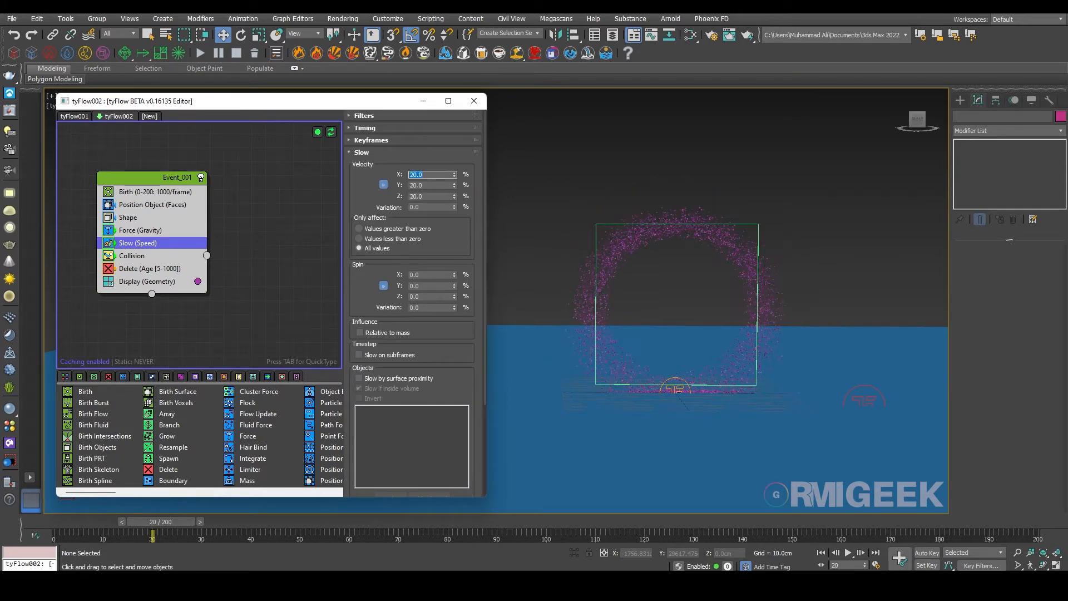
{"action": "left_click_drag", "start_coordinate": [123, 525], "coordinate": [227, 526]}
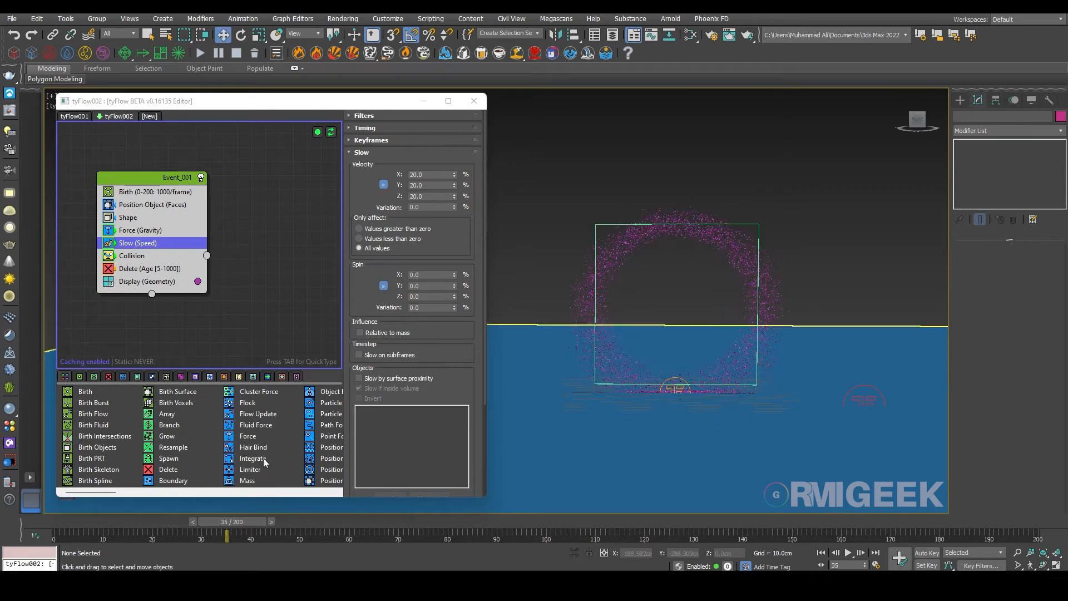
Step: Set the Slow operator's velocity to 10% on all axes in tyFlow002 and play the animation briefly
{"action": "double_click", "coordinate": [432, 175]}
{"action": "type", "text": "10"}
{"action": "key", "text": "Return"}
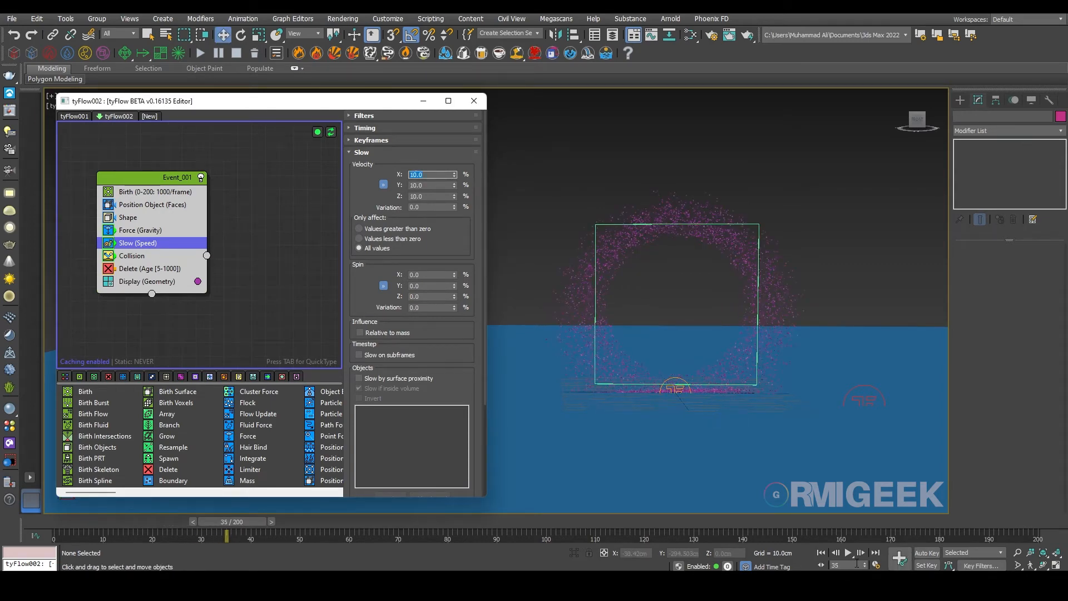
{"action": "left_click", "coordinate": [848, 554]}
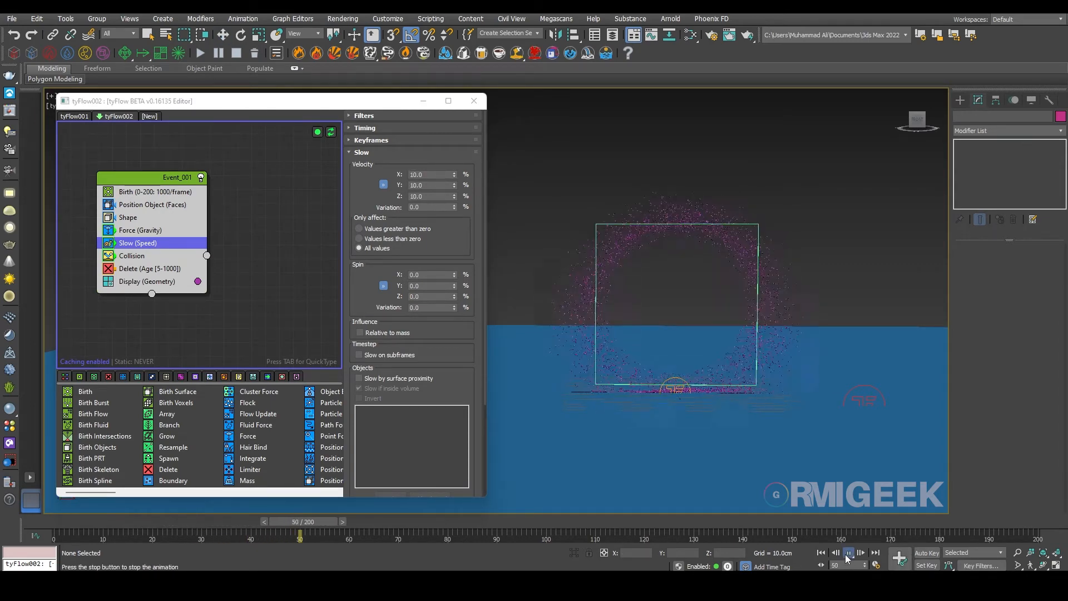
{"action": "left_click", "coordinate": [847, 557]}
{"action": "left_click", "coordinate": [296, 280]}
Step: Re-enable the tyFlow001 simulation and scrub to frame 25 to view both particle flows together
{"action": "left_click", "coordinate": [74, 118]}
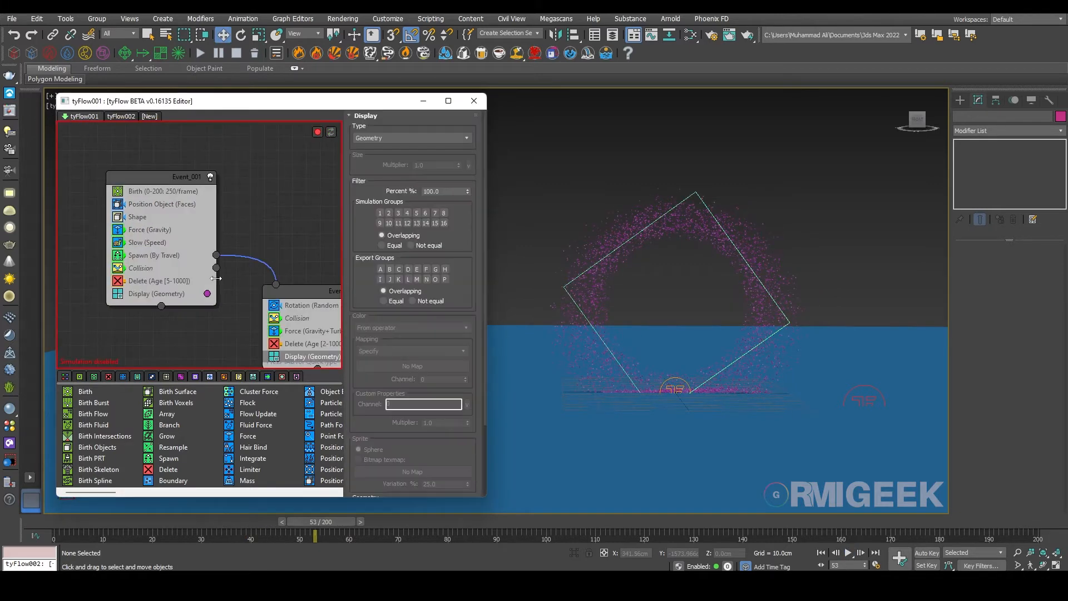
{"action": "middle_click_drag", "start_coordinate": [280, 292], "coordinate": [277, 290]}
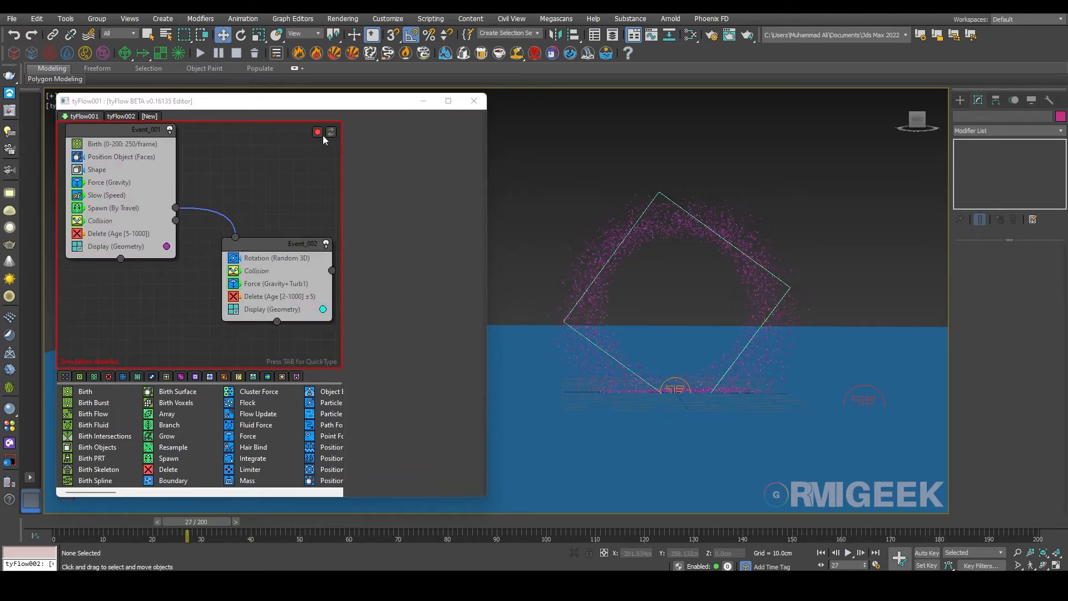
{"action": "left_click", "coordinate": [319, 135]}
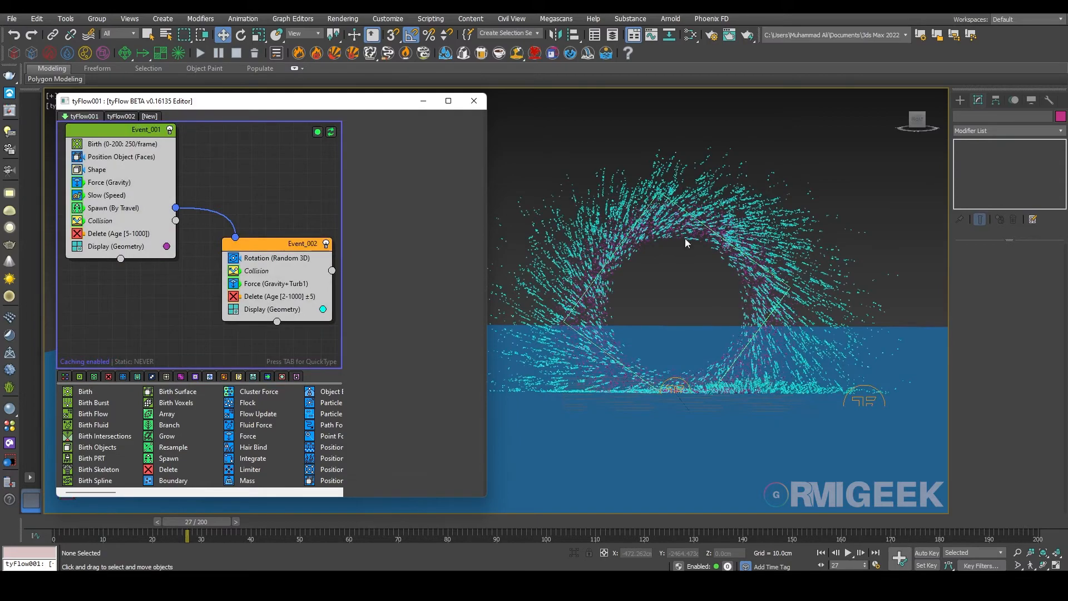
{"action": "left_click_drag", "start_coordinate": [212, 523], "coordinate": [191, 524]}
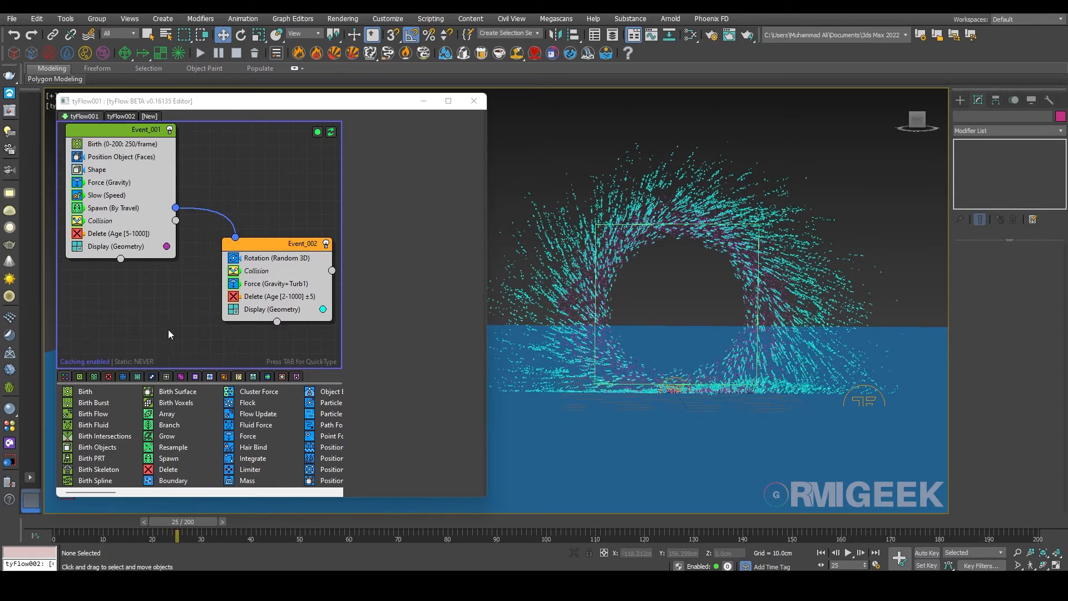
Step: Copy tyFlow001's Slow operator into Event_002 below Rotation and set the copy's velocity to 10% on all axes
{"action": "left_click", "coordinate": [105, 196]}
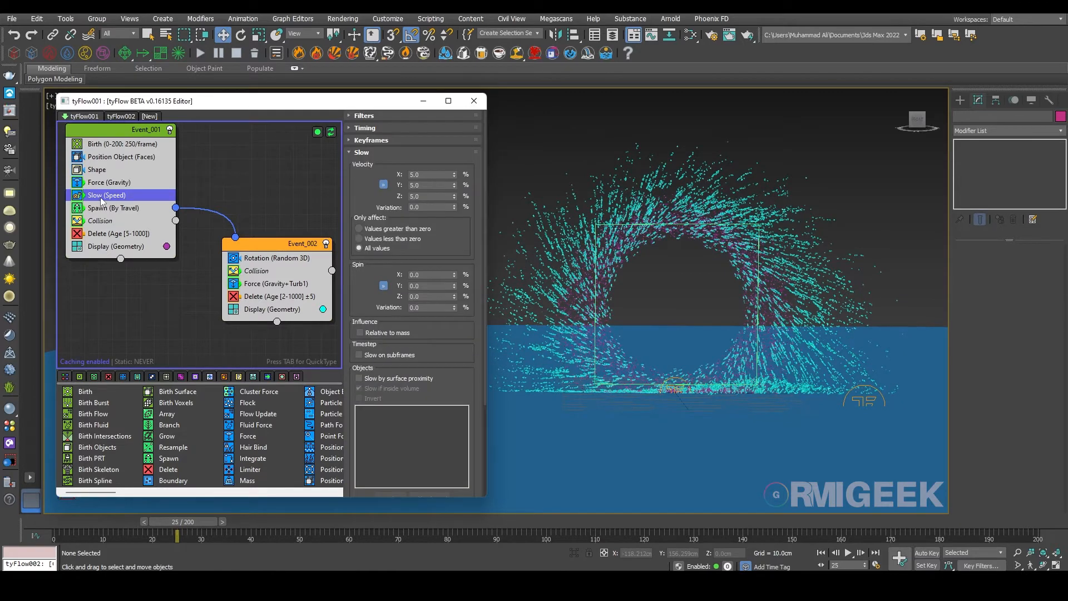
{"action": "left_click_drag", "start_coordinate": [102, 200], "coordinate": [266, 270]}
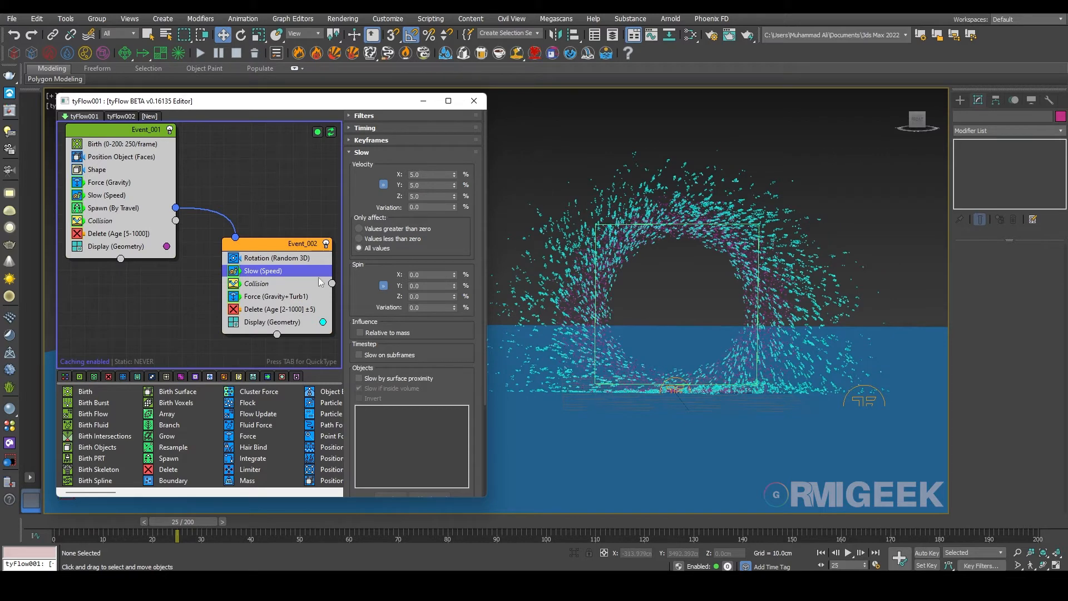
{"action": "left_click", "coordinate": [435, 175]}
{"action": "type", "text": "10"}
{"action": "key", "text": "Return"}
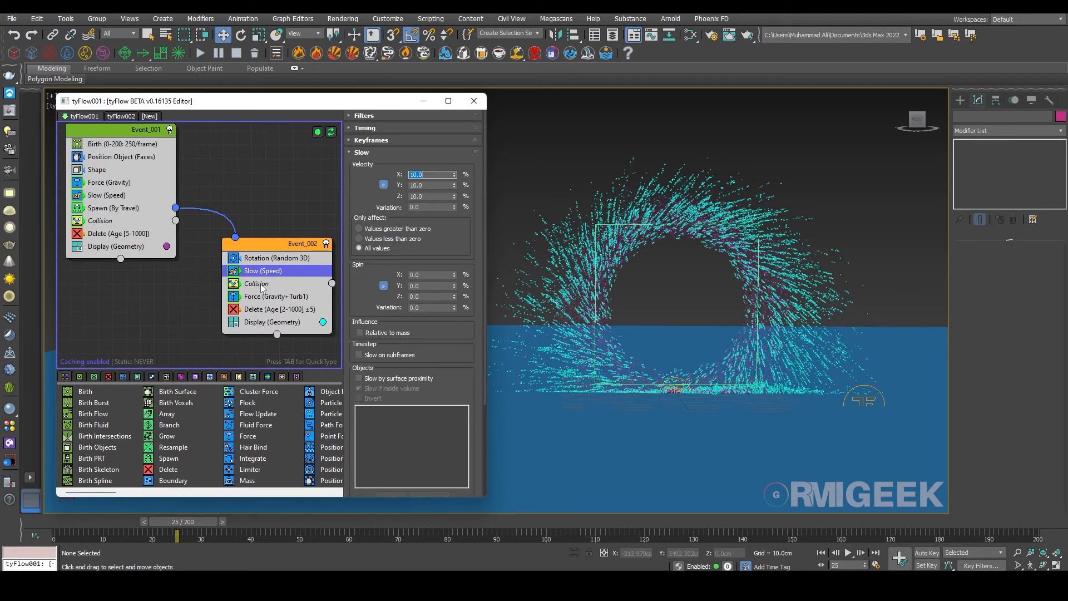
Step: Reorder Event_002 so Collision sits below the Force operator, and scrub the timeline to check the particle motion
{"action": "left_click_drag", "start_coordinate": [261, 285], "coordinate": [265, 310]}
{"action": "left_click_drag", "start_coordinate": [167, 350], "coordinate": [176, 345]}
{"action": "left_click", "coordinate": [154, 334]}
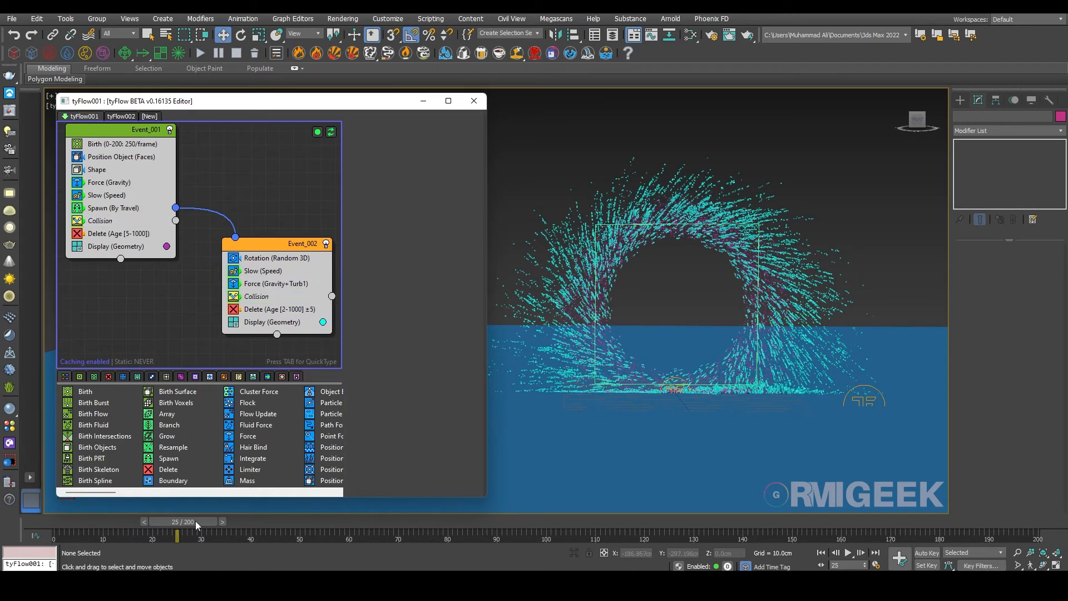
{"action": "left_click_drag", "start_coordinate": [207, 522], "coordinate": [93, 510]}
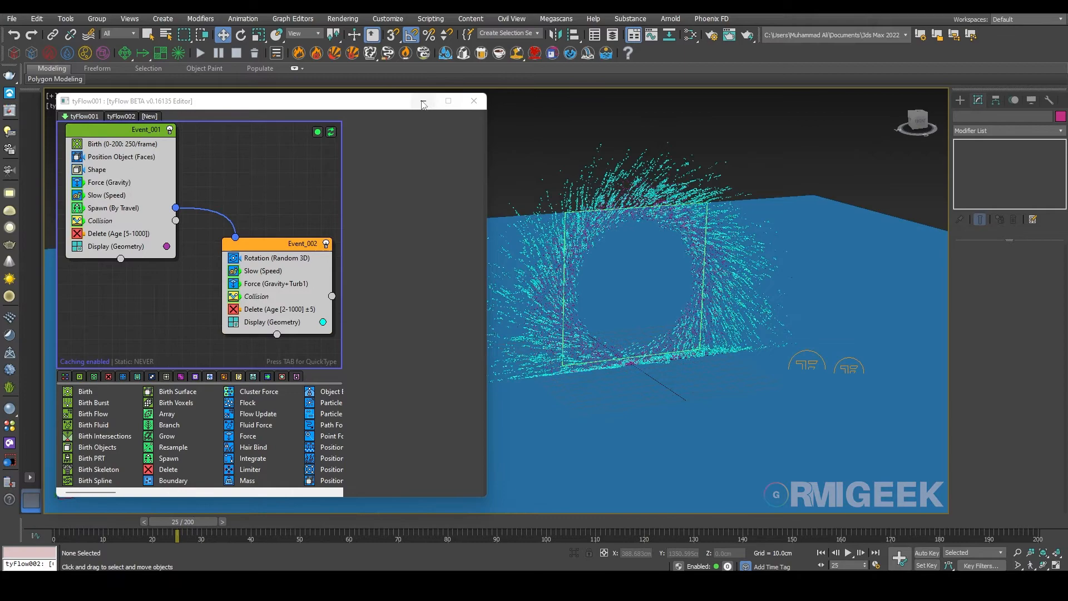
Step: Minimize the tyFlow editor, hide the ground plane, and scrub to frame 13 to view the portal
{"action": "left_click", "coordinate": [423, 102]}
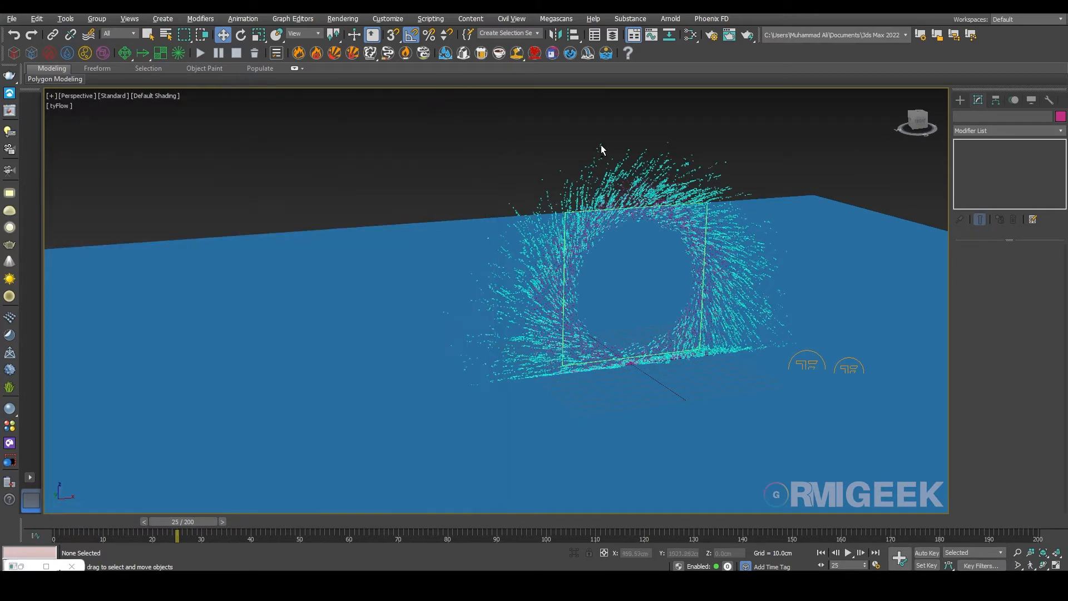
{"action": "middle_click_drag", "start_coordinate": [602, 147], "coordinate": [676, 239], "text": "alt"}
{"action": "left_click", "coordinate": [705, 300]}
{"action": "right_click", "coordinate": [704, 297]}
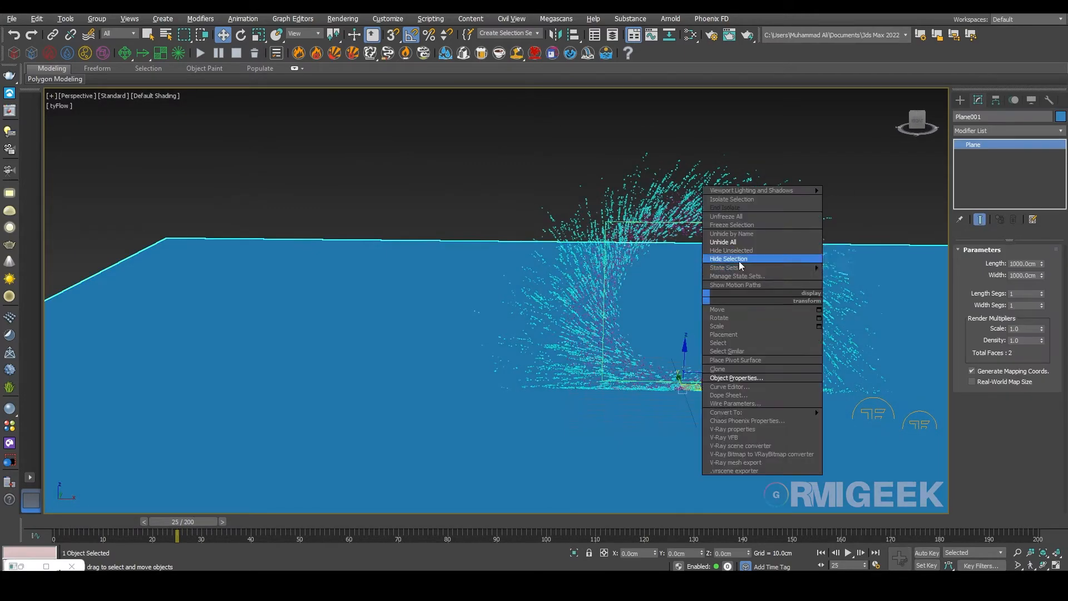
{"action": "left_click", "coordinate": [736, 258]}
{"action": "middle_click_drag", "start_coordinate": [684, 289], "coordinate": [585, 320], "text": "alt"}
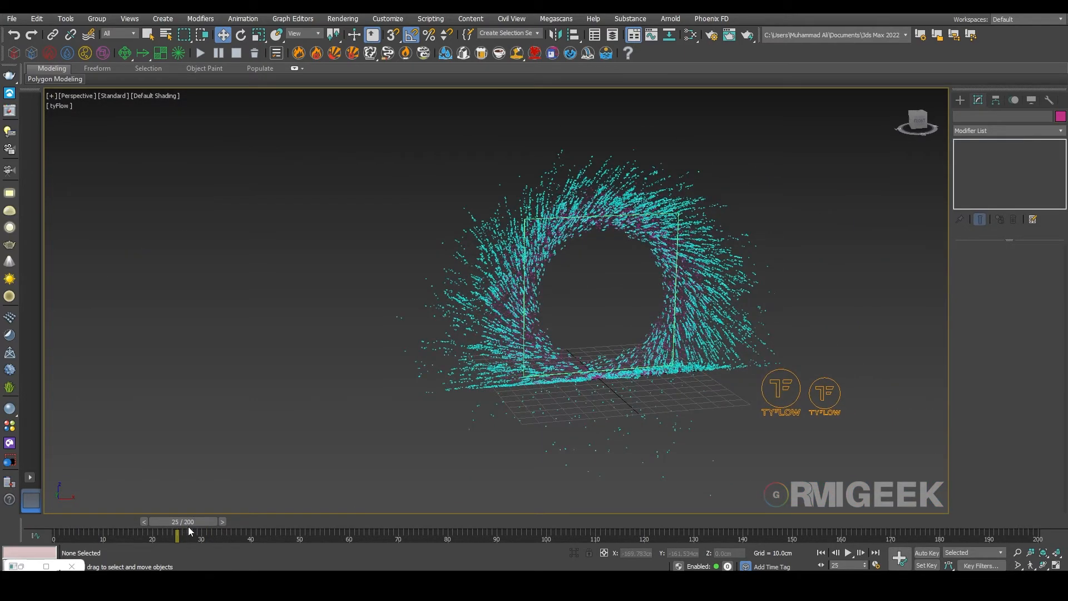
{"action": "left_click_drag", "start_coordinate": [188, 531], "coordinate": [118, 531]}
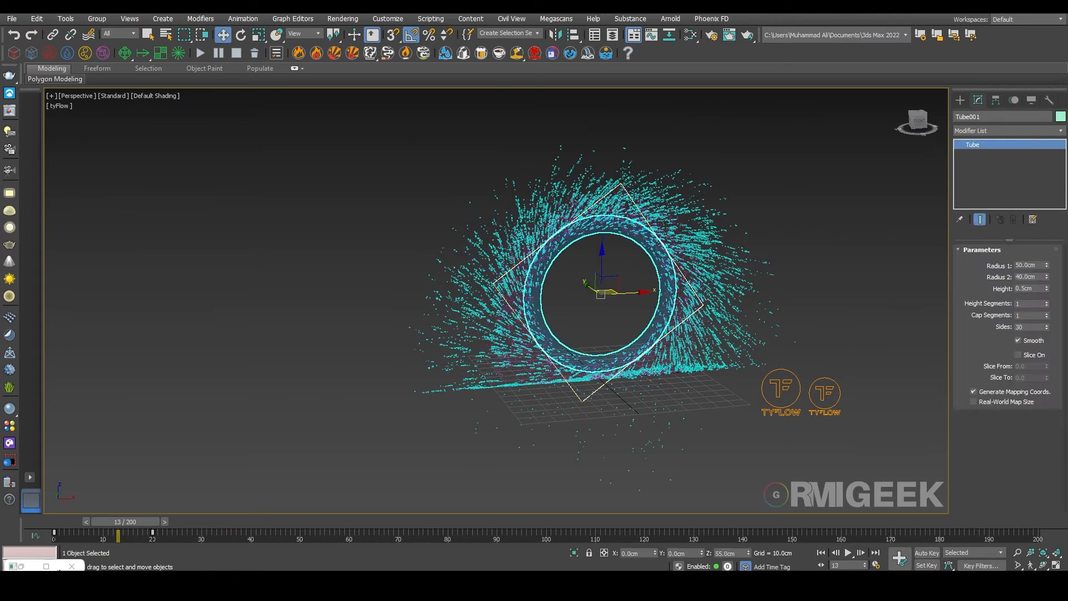
Step: Raise the emitter tube, trying a Z position of 70 cm and settling on 60 cm
{"action": "double_click", "coordinate": [737, 554]}
{"action": "type", "text": "70"}
{"action": "key", "text": "Return"}
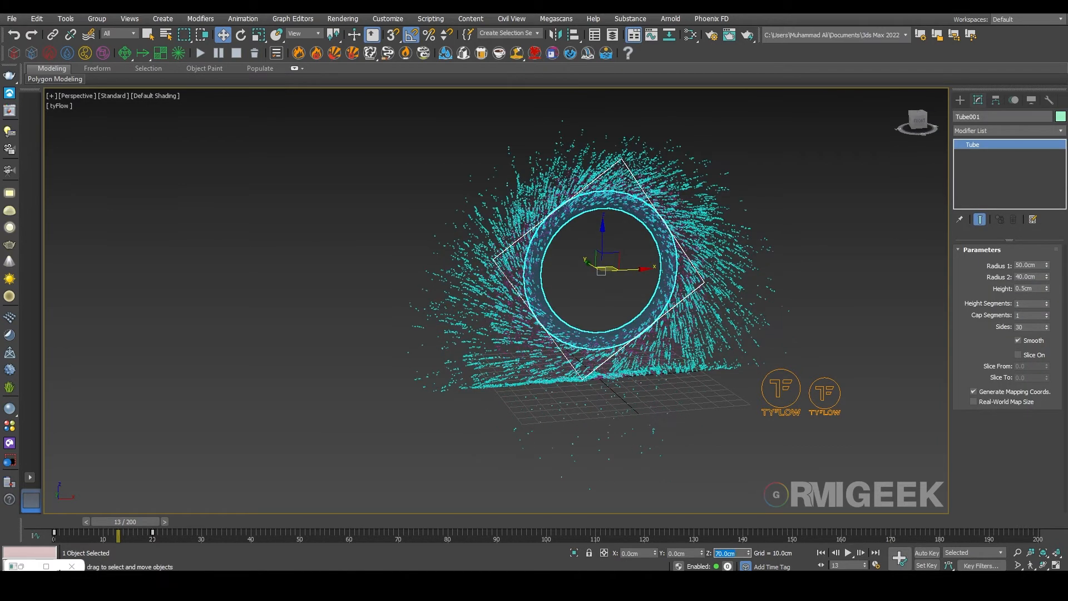
{"action": "key", "text": "Return"}
{"action": "left_click", "coordinate": [784, 448]}
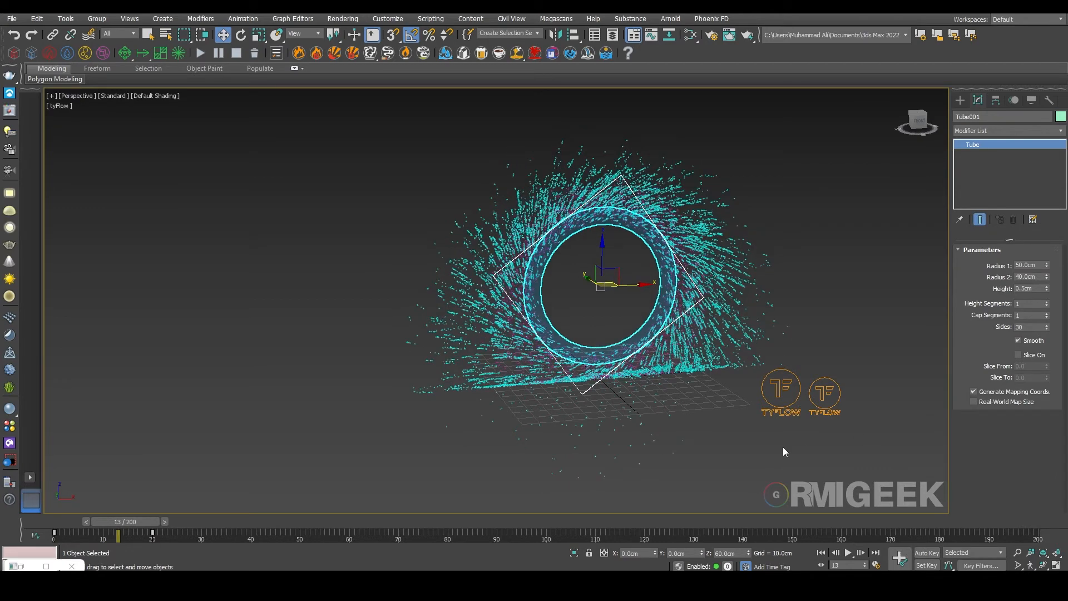
Step: Set tyFlow002's simulation time step to 1/8 Frame and deselect it
{"action": "middle_click_drag", "start_coordinate": [737, 392], "coordinate": [762, 368], "text": "alt"}
{"action": "left_click", "coordinate": [770, 363]}
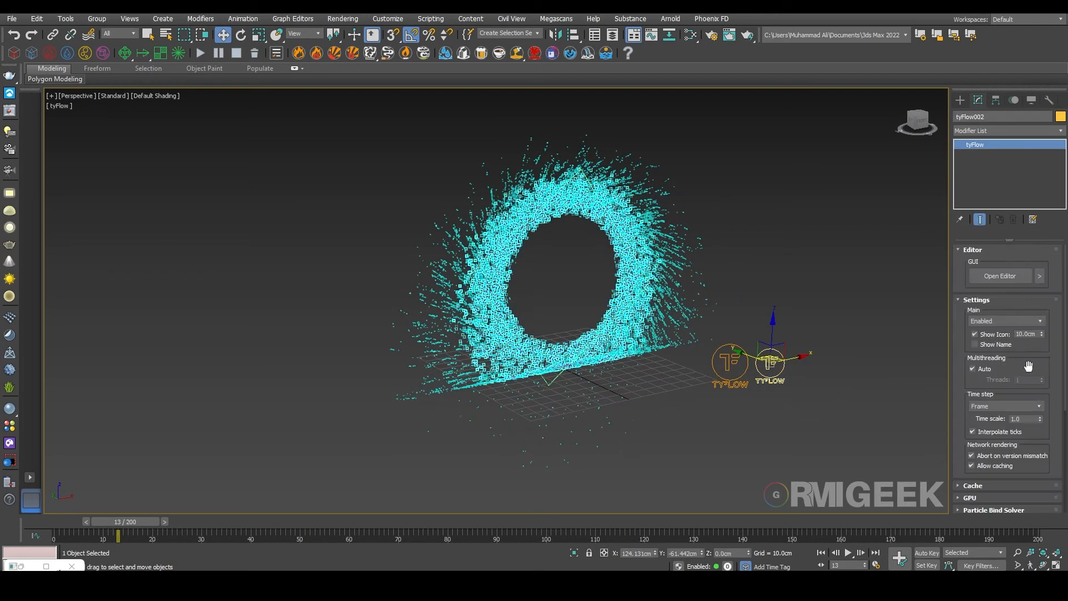
{"action": "left_click", "coordinate": [990, 409]}
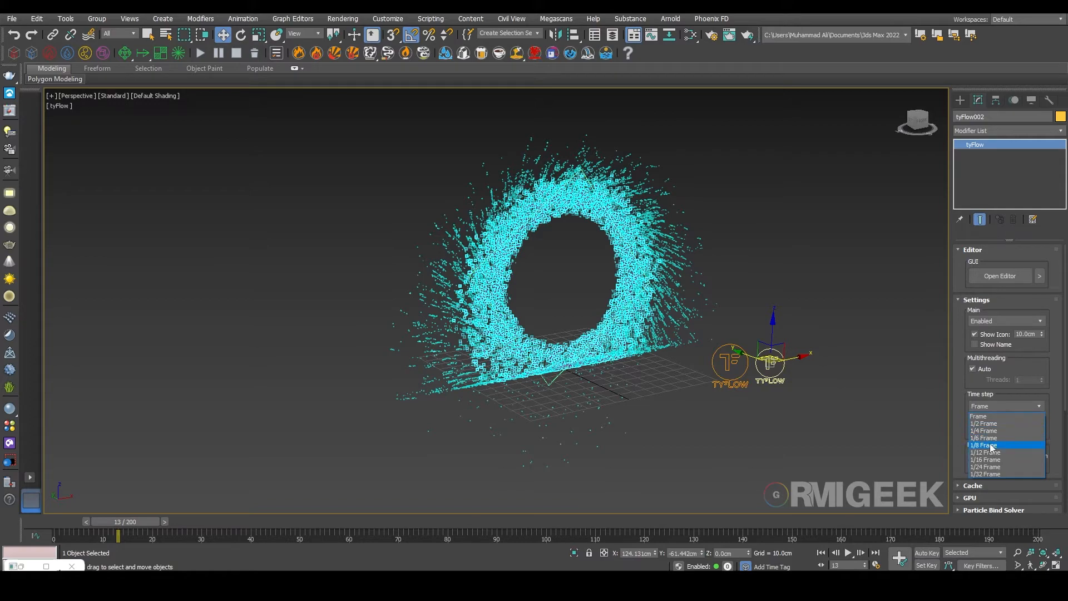
{"action": "left_click", "coordinate": [992, 445]}
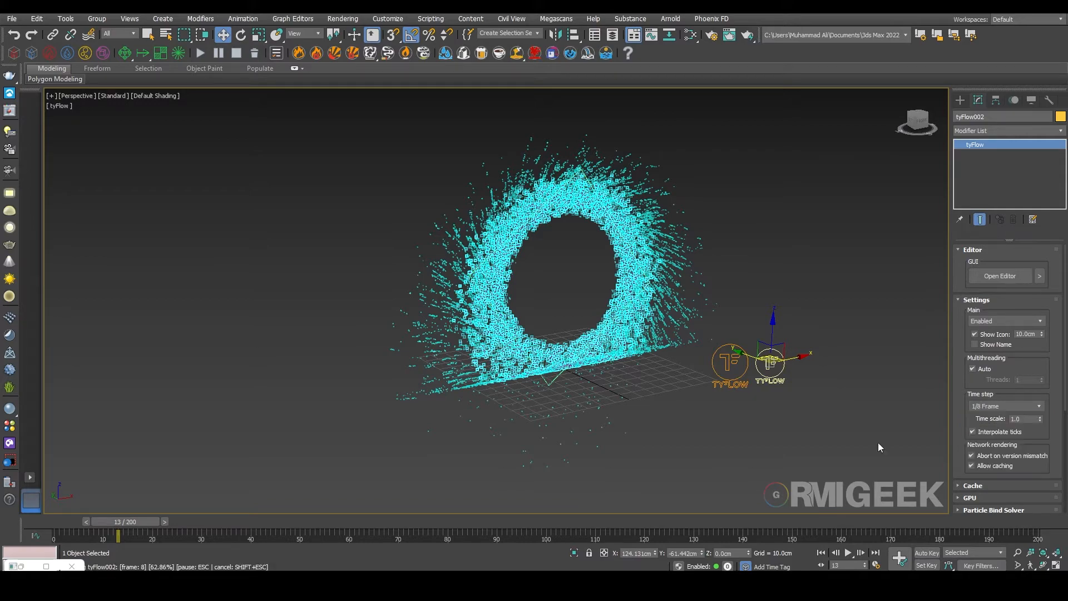
{"action": "middle_click_drag", "start_coordinate": [837, 446], "coordinate": [763, 449], "text": "alt"}
{"action": "left_click", "coordinate": [656, 347]}
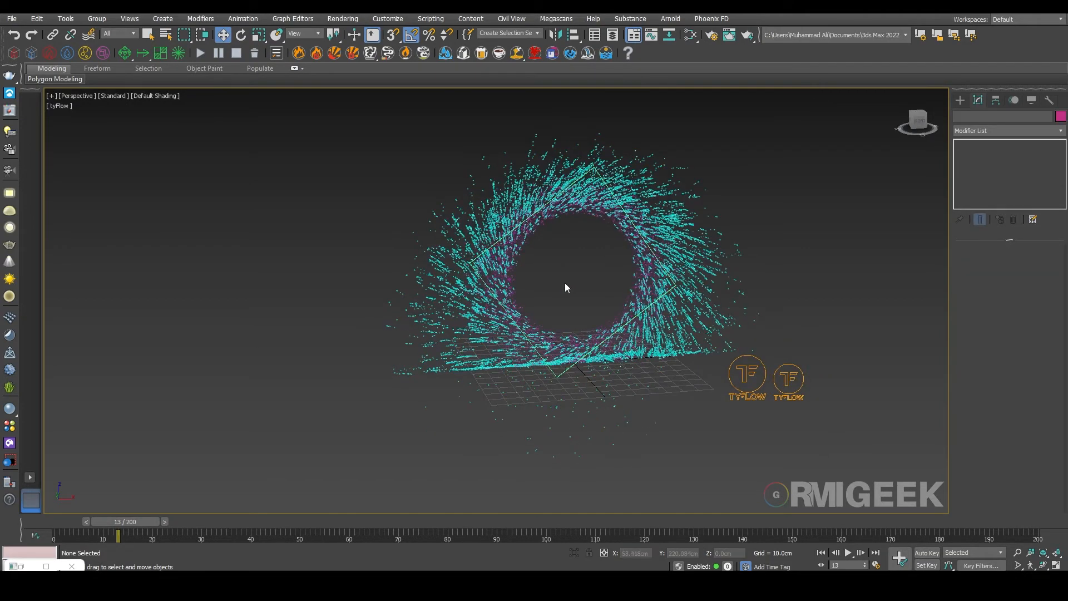
Step: Scrub to frame 22 and examine the particle ring up close from different angles
{"action": "scroll", "coordinate": [564, 288], "scroll_direction": "up", "scroll_amount": 4}
{"action": "left_click_drag", "start_coordinate": [114, 544], "coordinate": [178, 529]}
{"action": "key", "text": "w"}
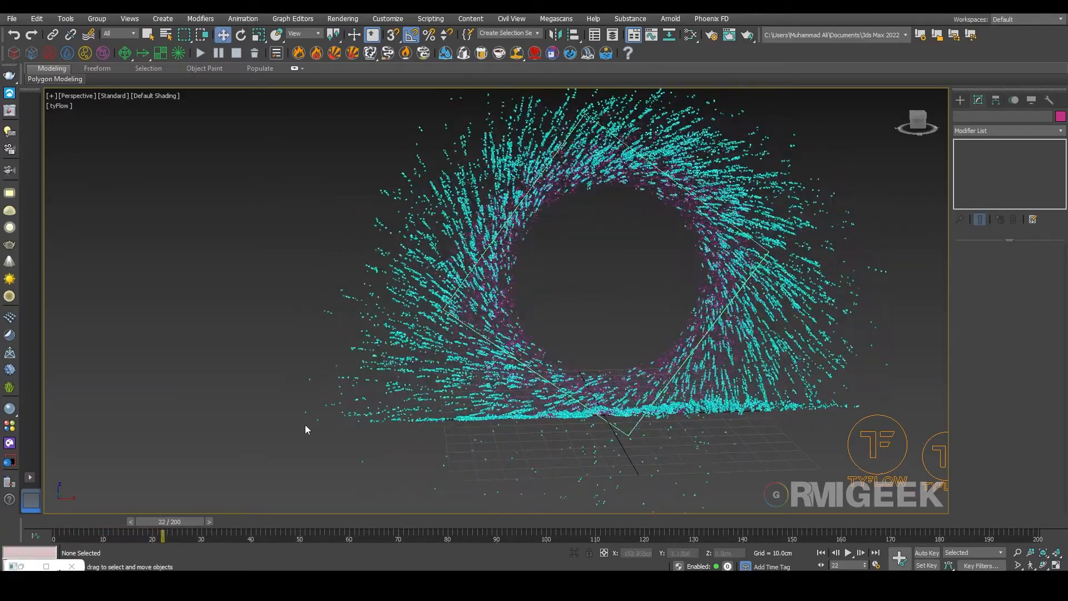
{"action": "middle_click_drag", "start_coordinate": [305, 429], "coordinate": [354, 441], "text": "alt"}
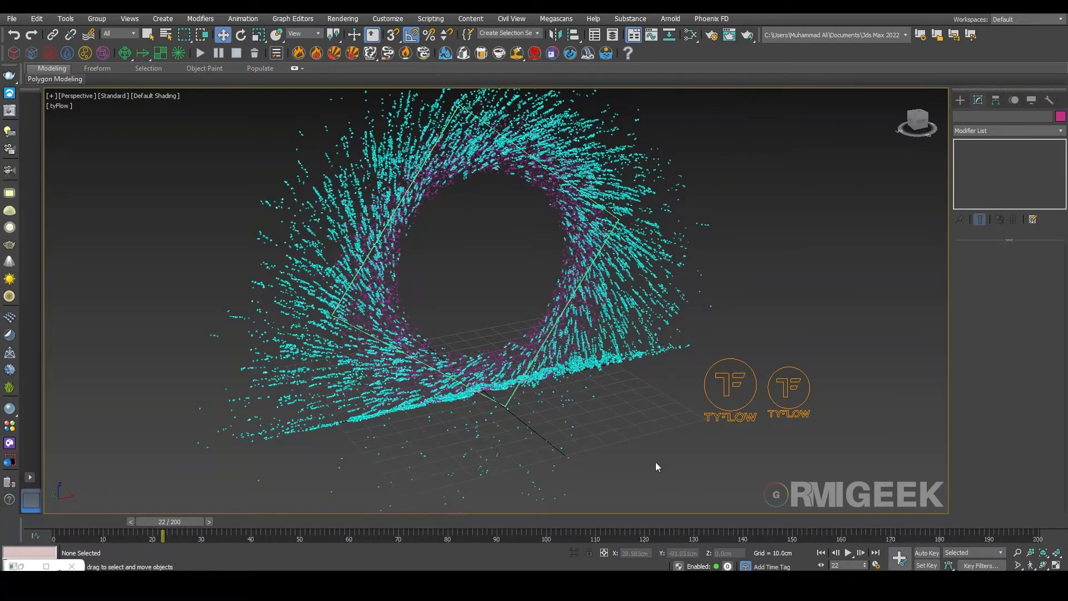
Step: Open the Slate Material Editor full-size and delete the VRayMtl networks unrelated to the Falloff-driven Multi/Sub-Object material
{"action": "key", "text": "m"}
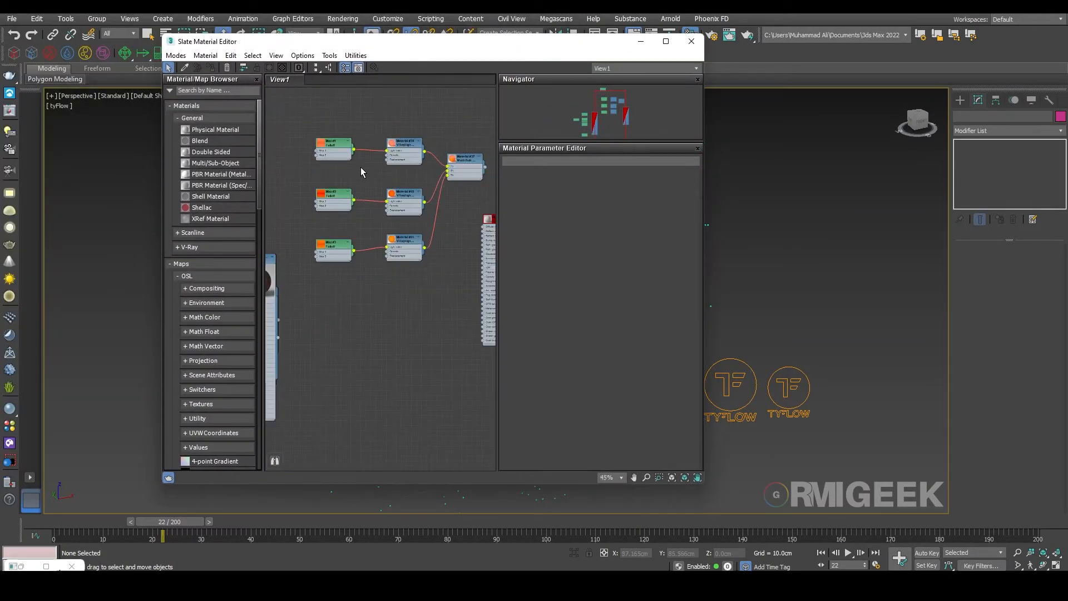
{"action": "left_click_drag", "start_coordinate": [570, 48], "coordinate": [695, 2]}
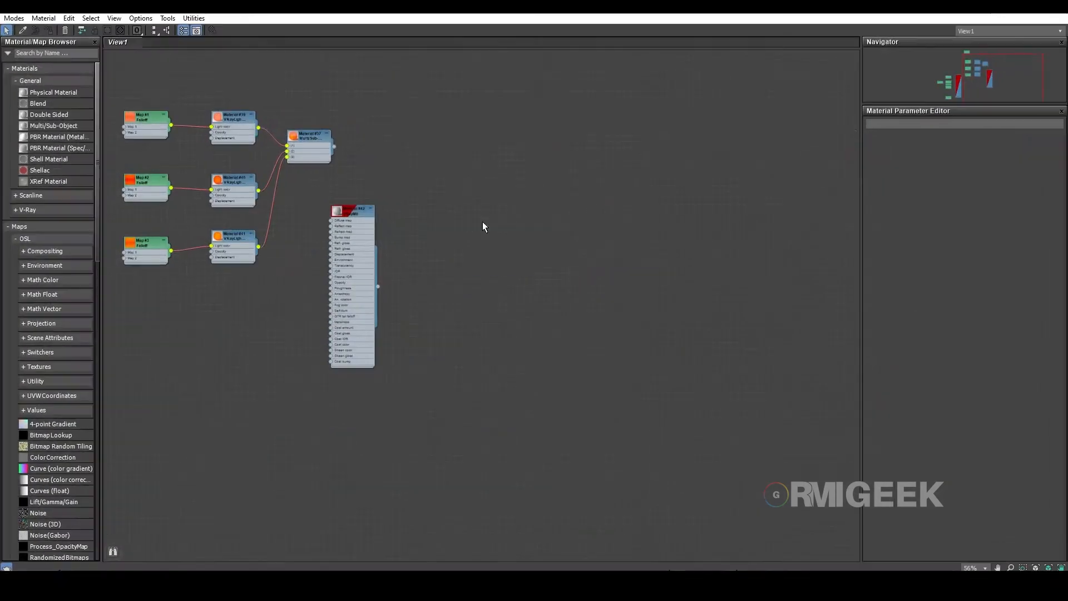
{"action": "middle_click_drag", "start_coordinate": [184, 160], "coordinate": [519, 217]}
{"action": "scroll", "coordinate": [528, 209], "scroll_direction": "up", "scroll_amount": 2}
{"action": "left_click", "coordinate": [777, 328]}
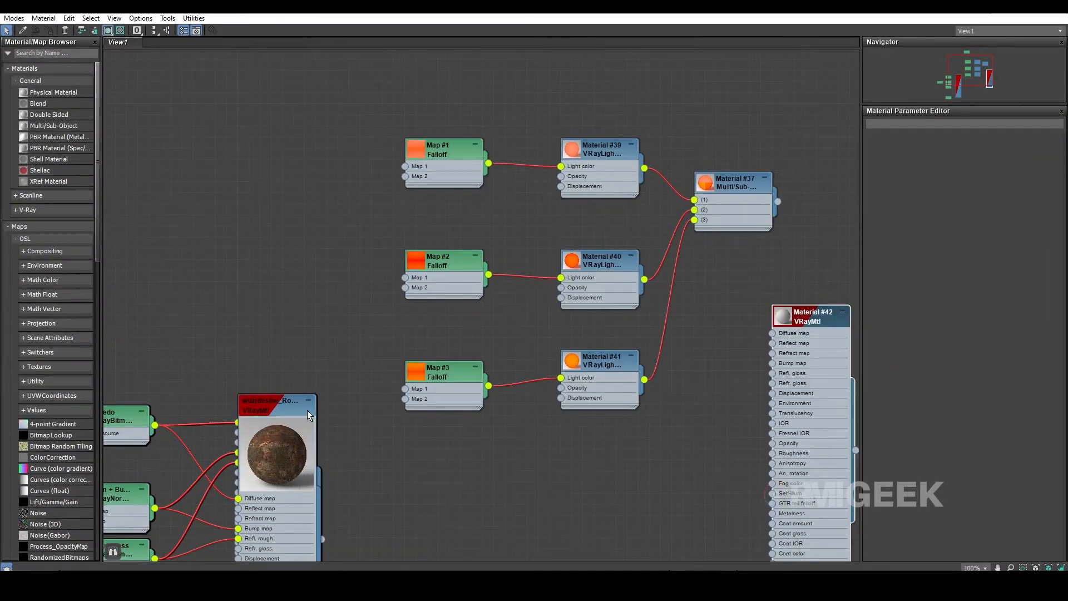
{"action": "key", "text": "Delete"}
{"action": "scroll", "coordinate": [335, 362], "scroll_direction": "down", "scroll_amount": 4}
{"action": "left_click_drag", "start_coordinate": [327, 325], "coordinate": [154, 559]}
{"action": "key", "text": "Delete"}
{"action": "left_click_drag", "start_coordinate": [352, 181], "coordinate": [417, 223]}
{"action": "key", "text": "Delete"}
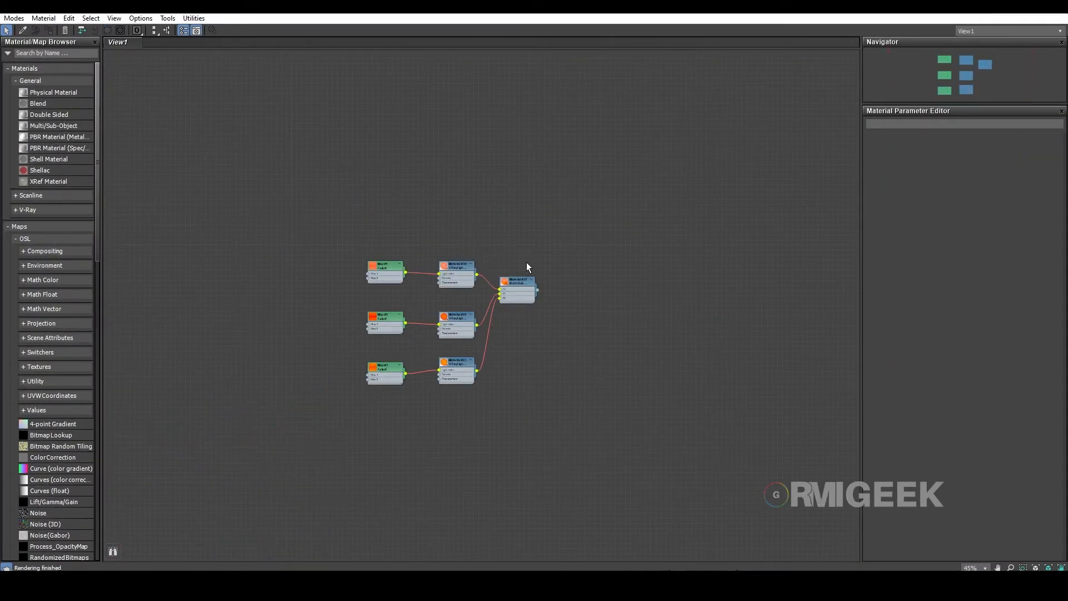
Step: Examine the settings of the first VRayLightMtl, the three Falloff maps and the Multi/Sub-Object material
{"action": "scroll", "coordinate": [527, 290], "scroll_direction": "up", "scroll_amount": 8}
{"action": "middle_click_drag", "start_coordinate": [473, 333], "coordinate": [595, 318]}
{"action": "double_click", "coordinate": [452, 198]}
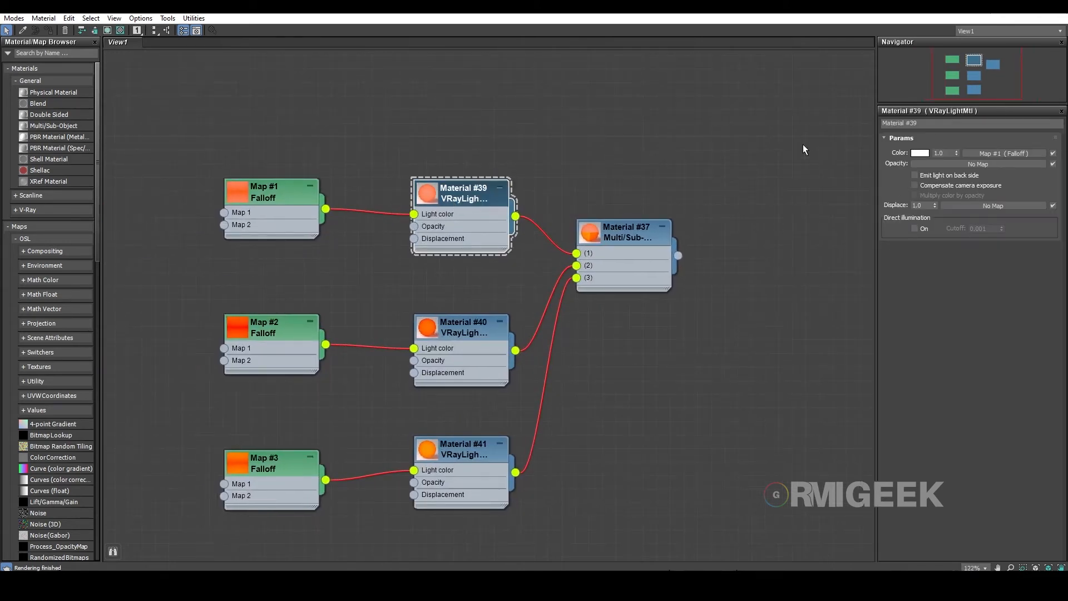
{"action": "double_click", "coordinate": [296, 225]}
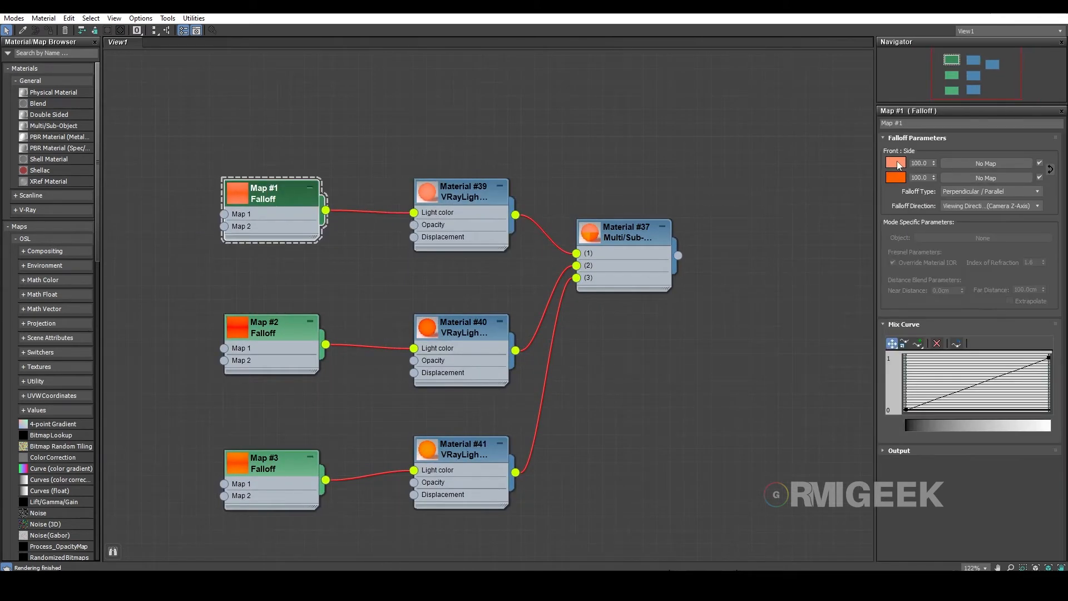
{"action": "double_click", "coordinate": [279, 320]}
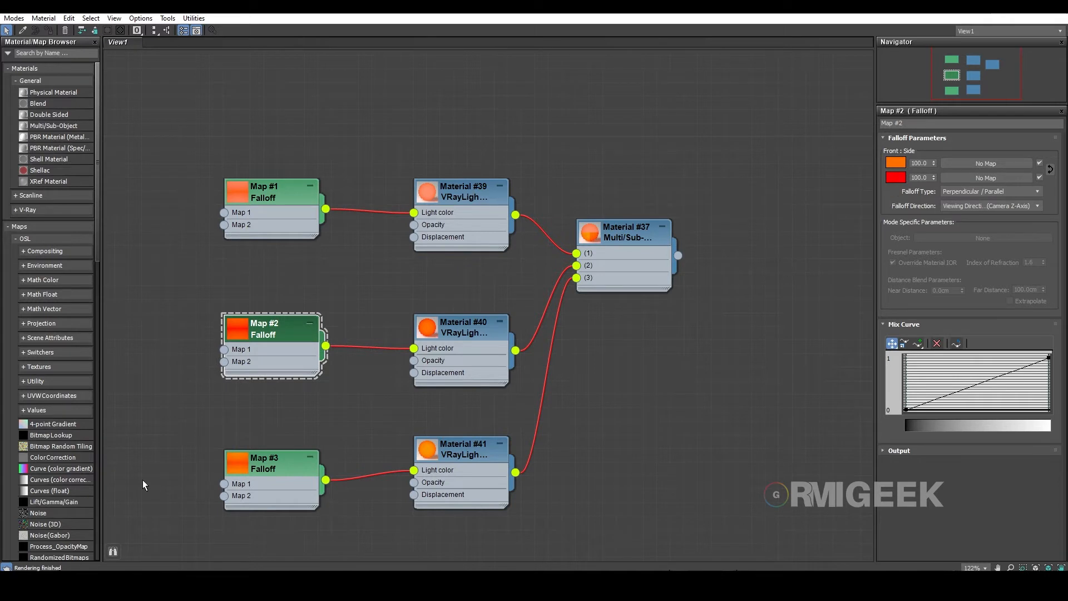
{"action": "double_click", "coordinate": [272, 470]}
{"action": "double_click", "coordinate": [656, 281]}
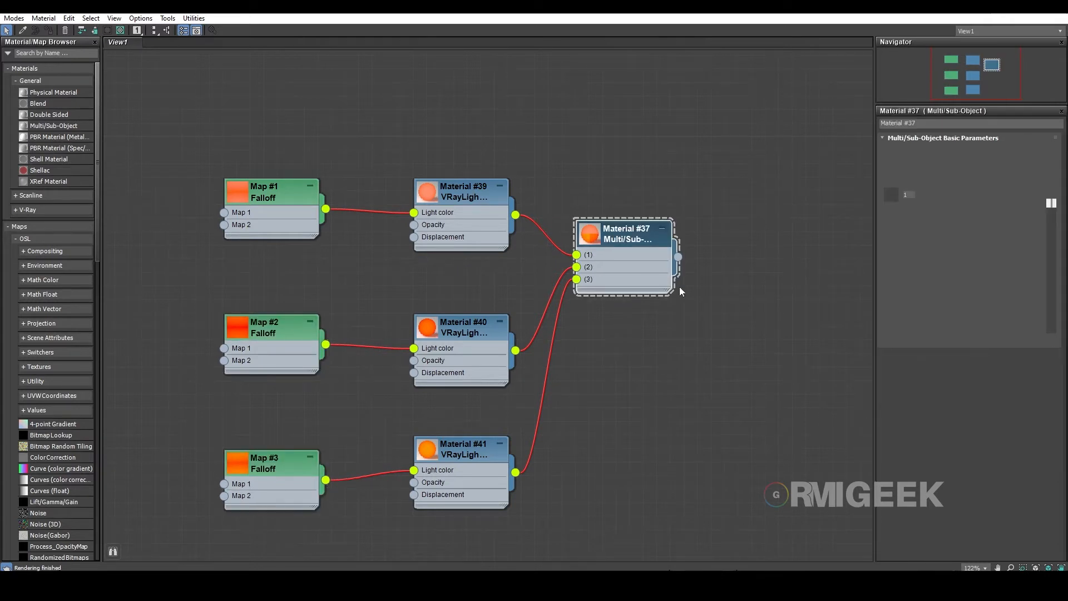
{"action": "left_click_drag", "start_coordinate": [616, 227], "coordinate": [671, 281]}
{"action": "double_click", "coordinate": [650, 289]}
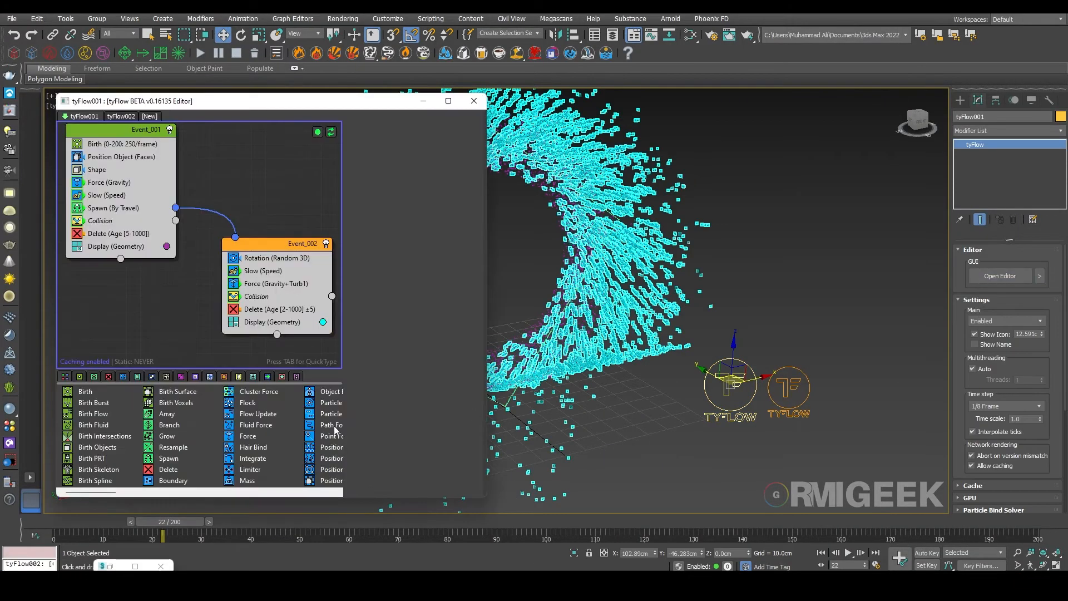
Step: Return to frame 0 and add a Material ID operator above Display in tyFlow001's Event_002
{"action": "middle_click_drag", "start_coordinate": [174, 333], "coordinate": [151, 309]}
{"action": "scroll", "coordinate": [201, 460], "scroll_direction": "down", "scroll_amount": 5}
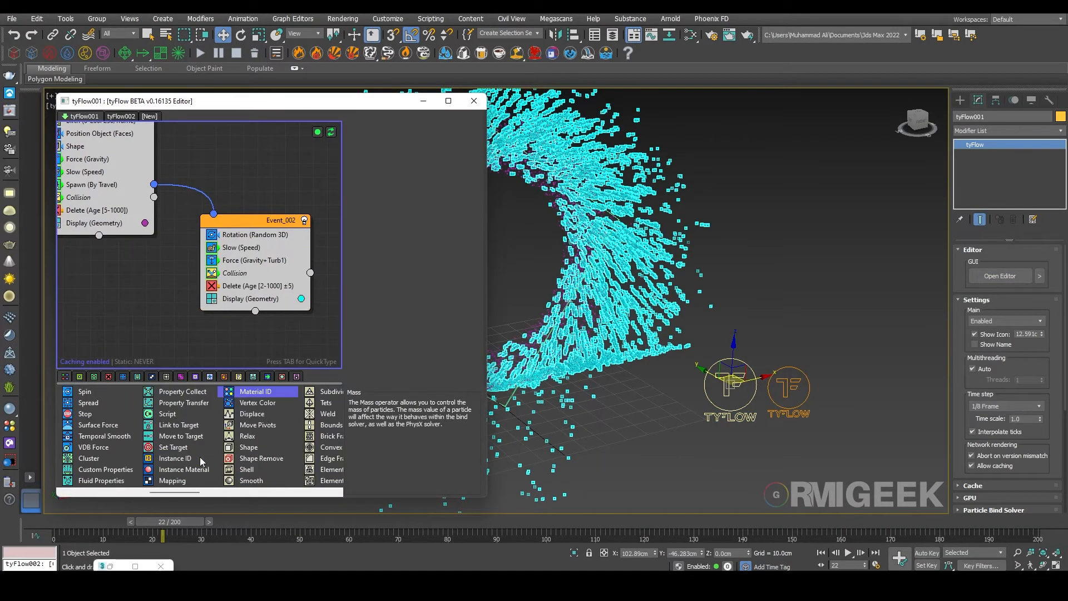
{"action": "left_click_drag", "start_coordinate": [160, 526], "coordinate": [54, 526]}
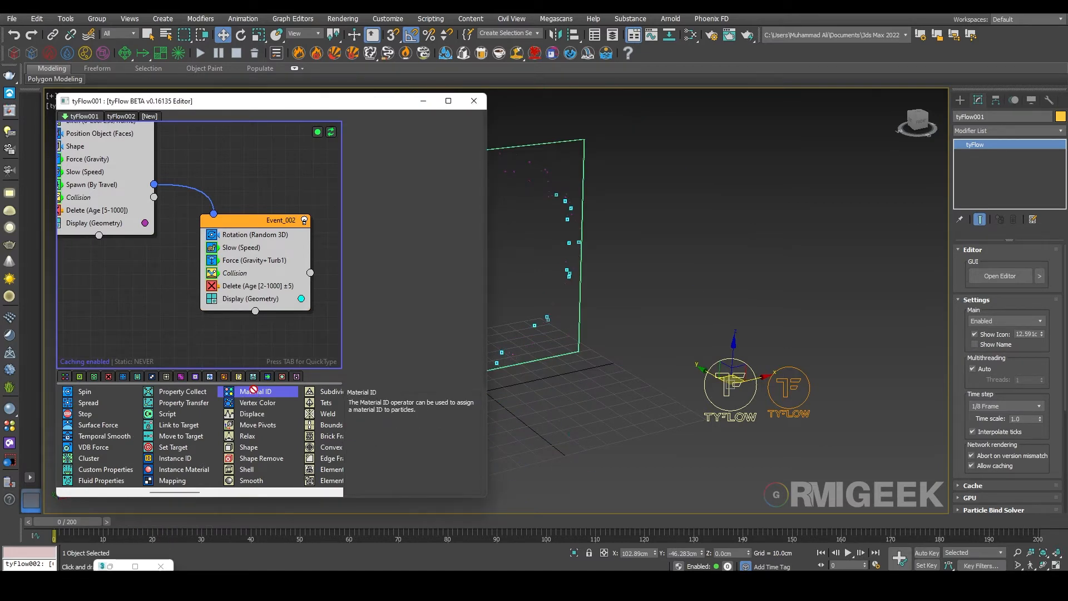
{"action": "left_click_drag", "start_coordinate": [253, 391], "coordinate": [266, 307]}
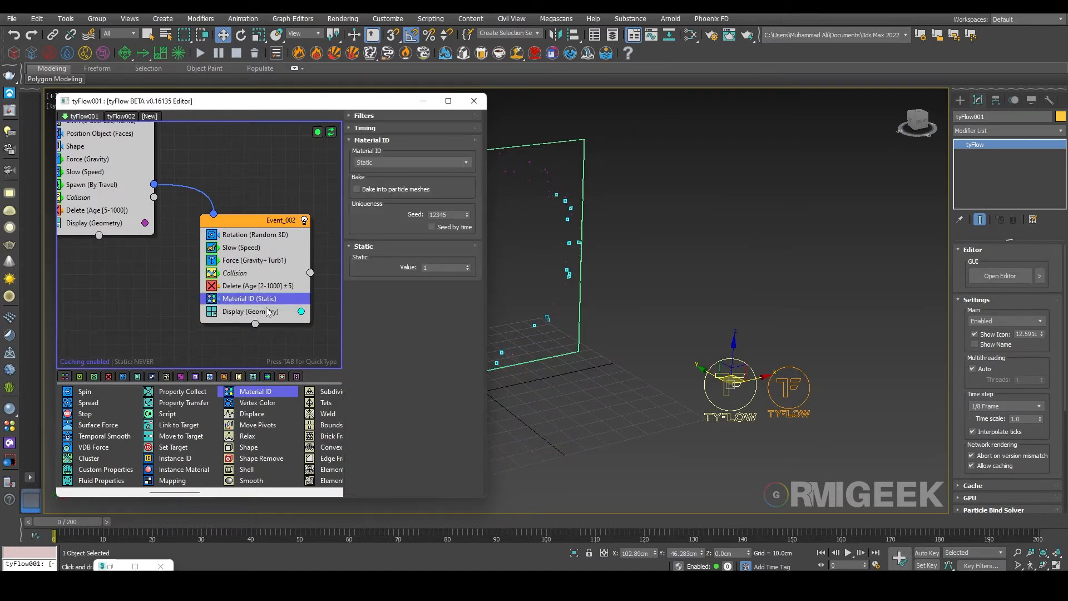
Step: Switch Event_002's Material ID operator to Random mode
{"action": "left_click", "coordinate": [428, 267]}
{"action": "left_click", "coordinate": [398, 162]}
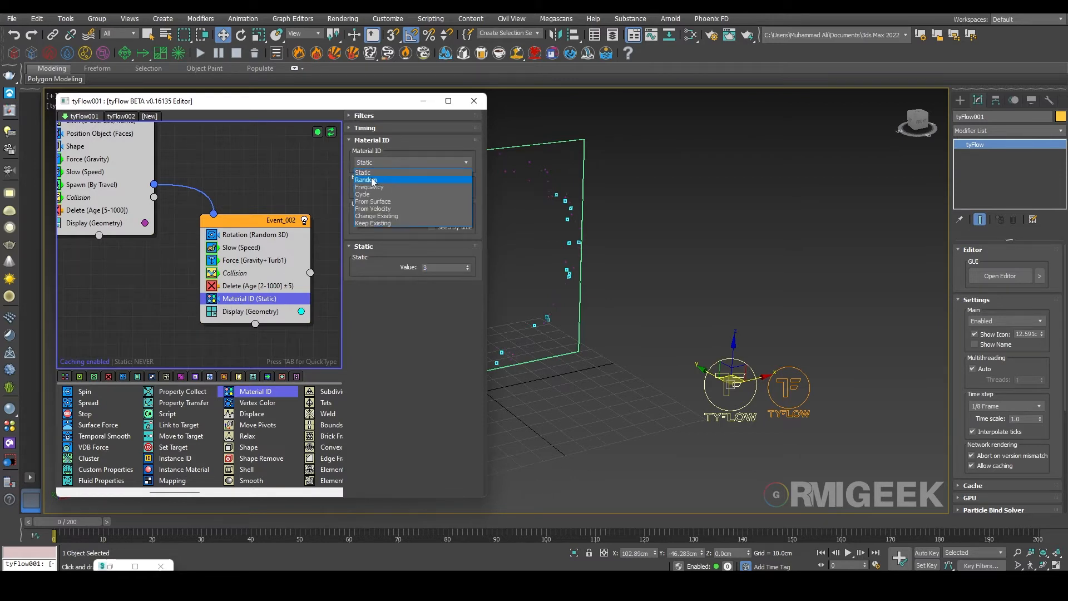
{"action": "left_click", "coordinate": [372, 176]}
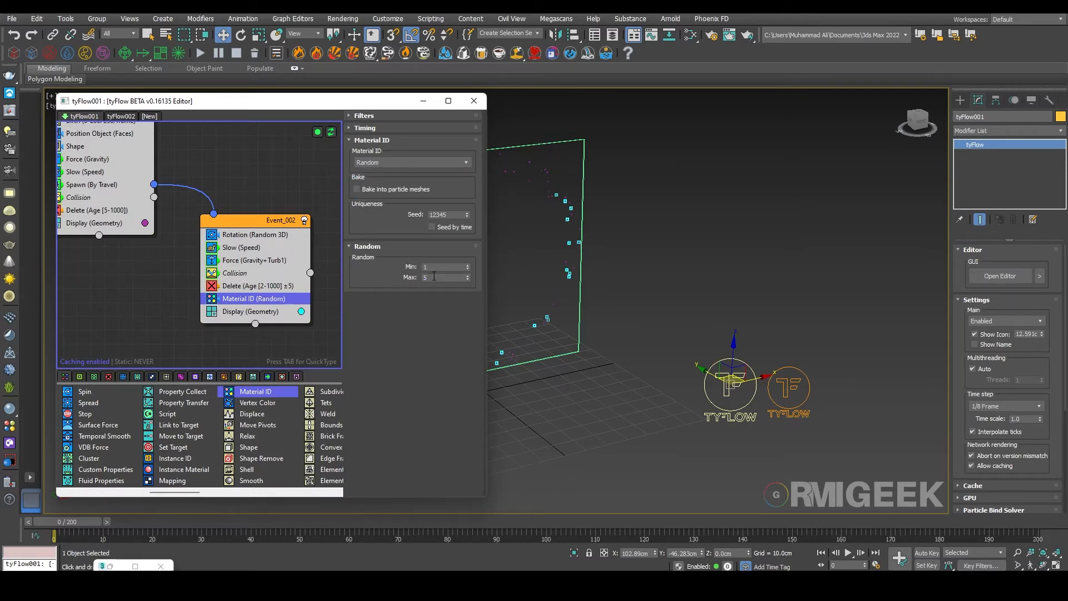
Step: Set Event_002's random Material ID maximum to 3 and copy the operator into the connected upstream event above Display
{"action": "left_click", "coordinate": [434, 277]}
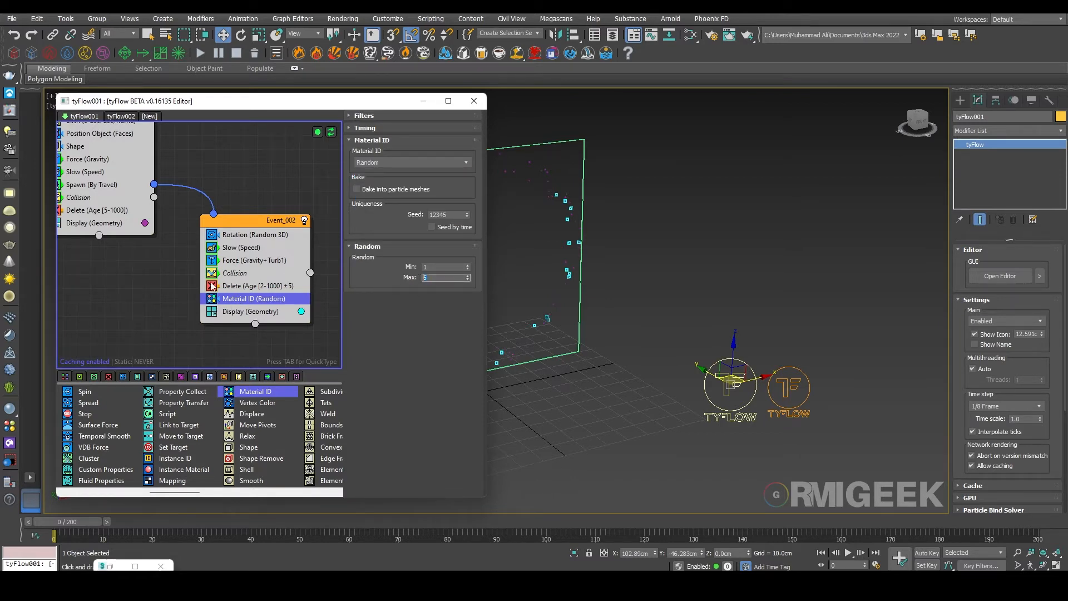
{"action": "left_click", "coordinate": [242, 301]}
{"action": "left_click_drag", "start_coordinate": [260, 302], "coordinate": [107, 215], "text": "shift"}
{"action": "left_click_drag", "start_coordinate": [162, 278], "coordinate": [144, 297], "text": "shift"}
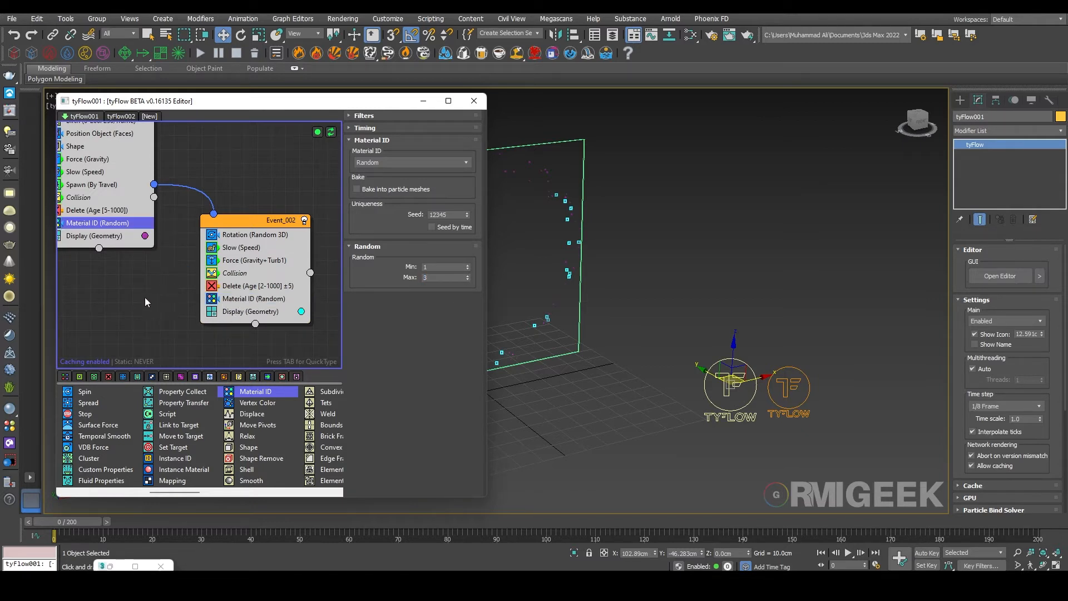
Step: Copy the random Material ID operator and paste it above Display in tyFlow002's Event_001
{"action": "right_click", "coordinate": [149, 219]}
{"action": "left_click", "coordinate": [167, 227]}
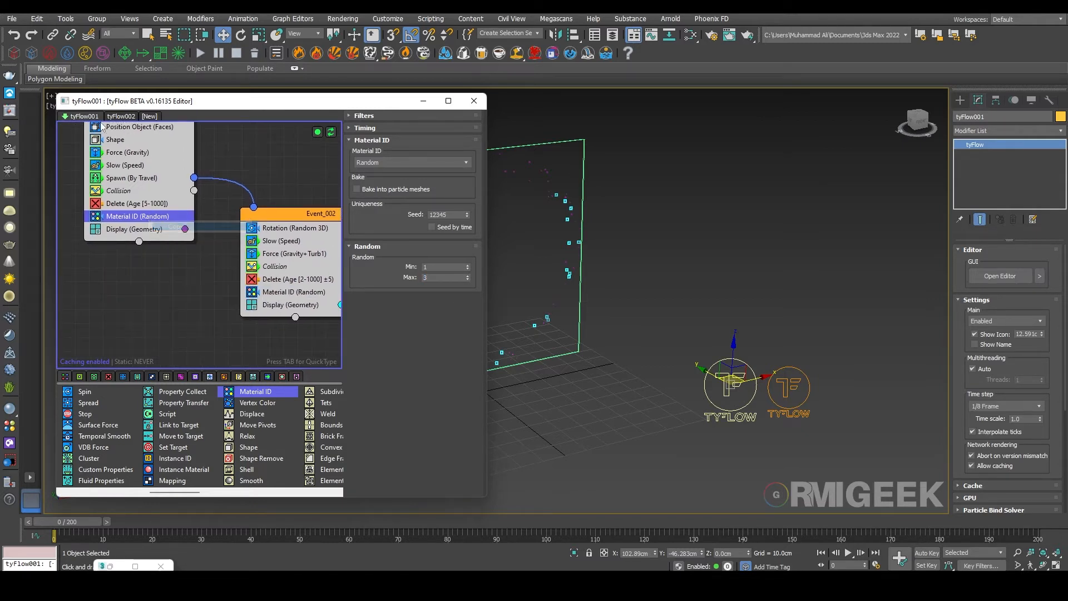
{"action": "left_click", "coordinate": [119, 116]}
{"action": "right_click", "coordinate": [149, 277]}
{"action": "left_click", "coordinate": [184, 300]}
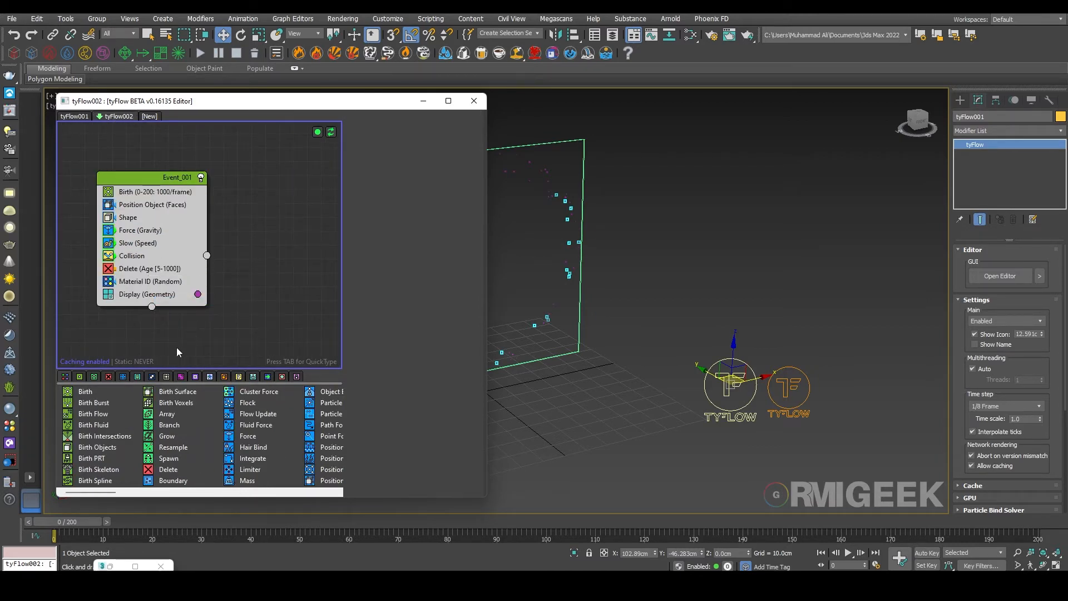
Step: Add a Mesh operator between Material ID and Display in tyFlow002's Event_001
{"action": "scroll", "coordinate": [210, 471], "scroll_direction": "down", "scroll_amount": 3}
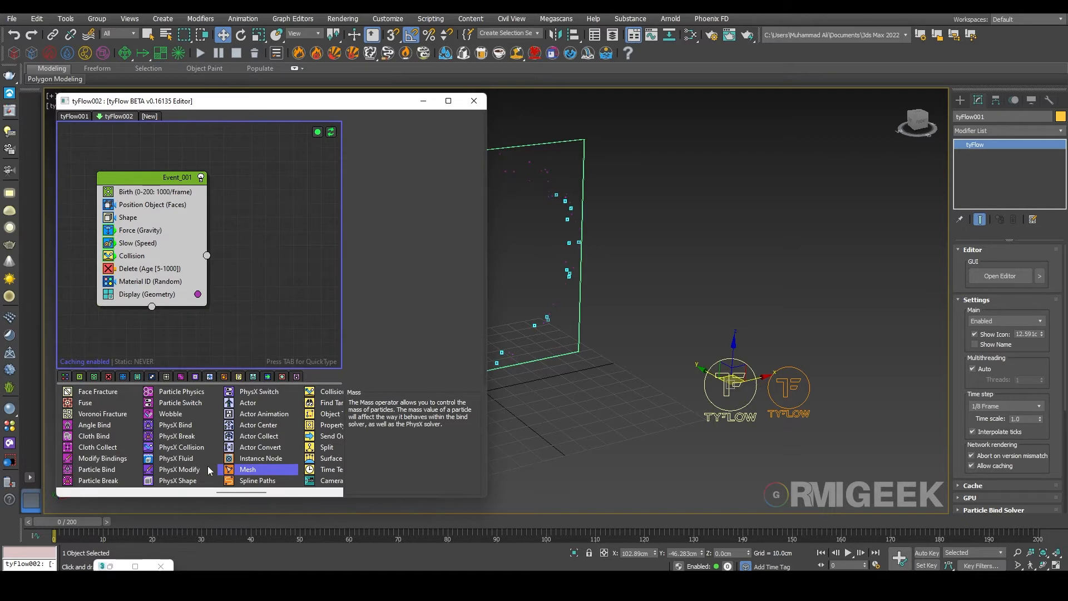
{"action": "left_click_drag", "start_coordinate": [279, 472], "coordinate": [267, 472]}
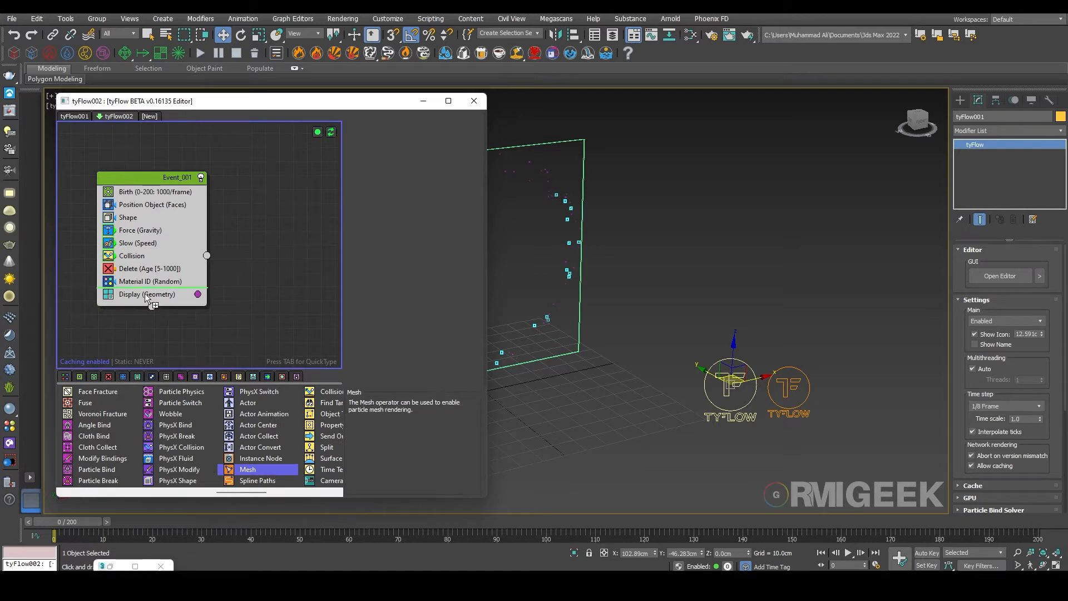
{"action": "left_click_drag", "start_coordinate": [144, 293], "coordinate": [146, 294]}
Step: Add Mesh operators above Display in both tyFlow001 events and minimize the tyFlow editor
{"action": "left_click", "coordinate": [74, 116]}
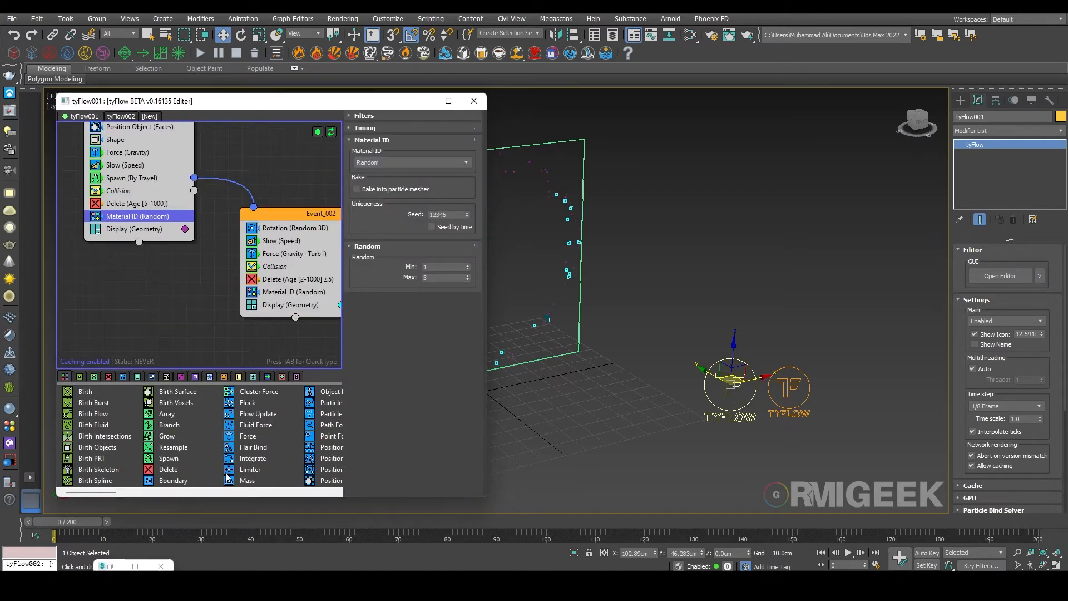
{"action": "scroll", "coordinate": [278, 471], "scroll_direction": "down", "scroll_amount": 3}
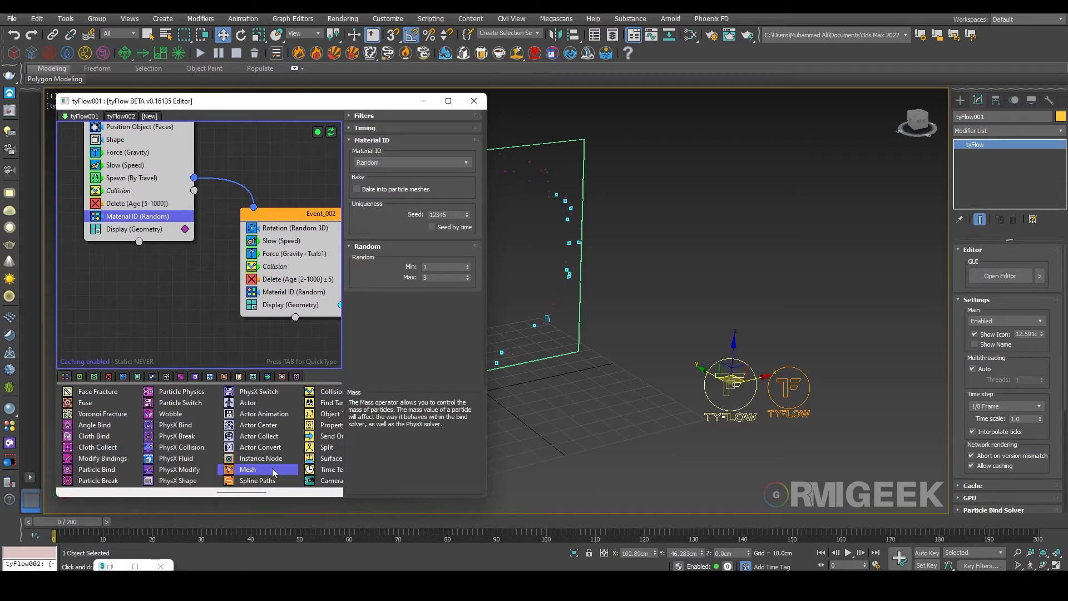
{"action": "left_click_drag", "start_coordinate": [273, 471], "coordinate": [281, 301]}
{"action": "left_click_drag", "start_coordinate": [263, 465], "coordinate": [154, 225]}
{"action": "middle_click_drag", "start_coordinate": [199, 300], "coordinate": [174, 296]}
{"action": "left_click", "coordinate": [692, 428]}
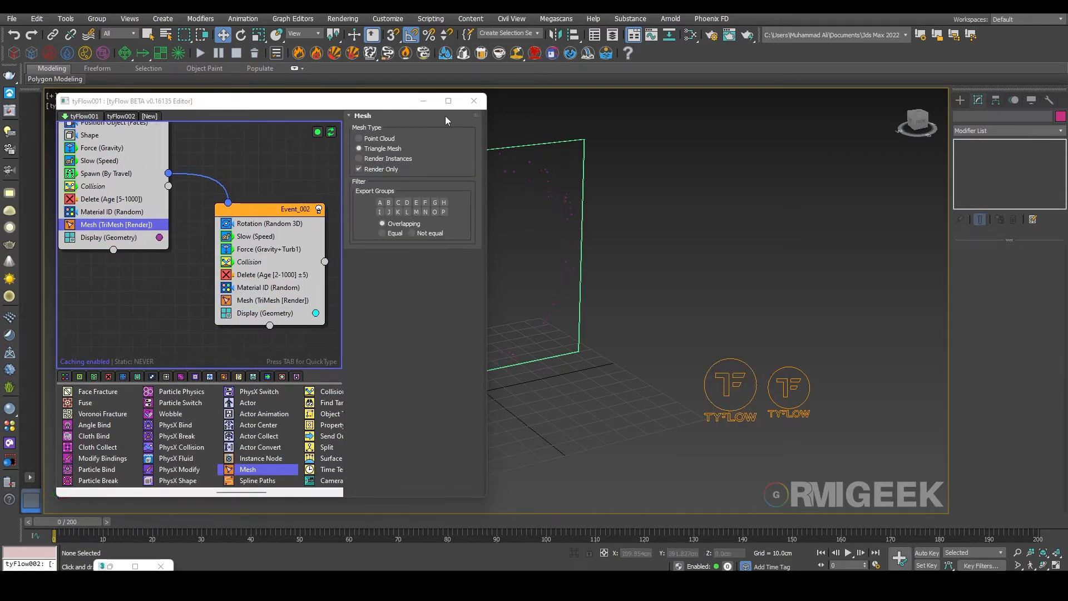
{"action": "left_click", "coordinate": [424, 101]}
Step: Go to frame 11, assign the Multi/Sub-Object material to both tyFlow objects, and close the Slate Material Editor
{"action": "left_click_drag", "start_coordinate": [67, 524], "coordinate": [116, 519]}
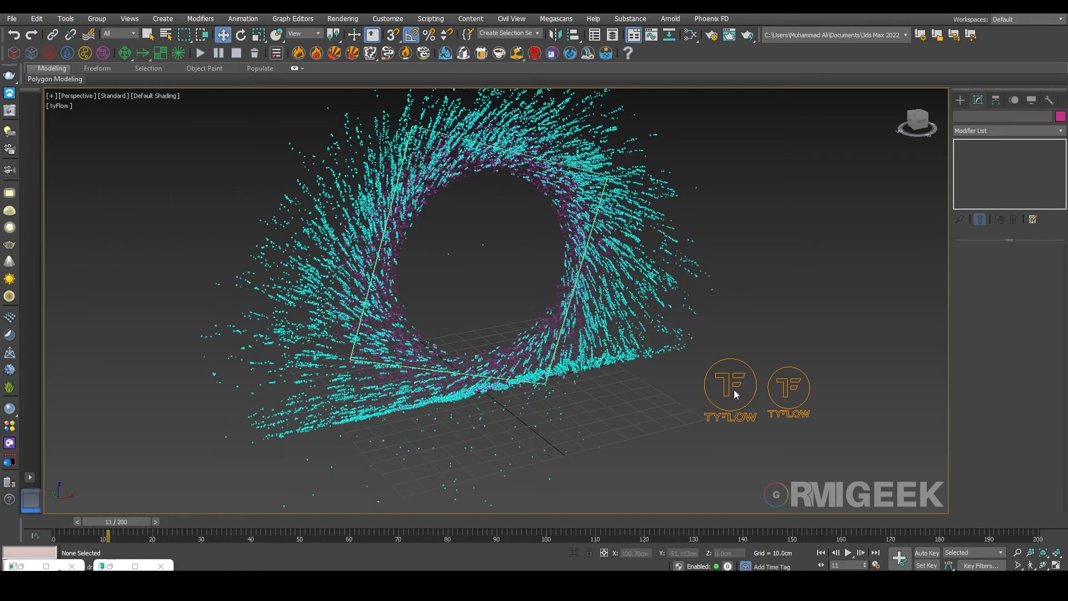
{"action": "left_click", "coordinate": [730, 388]}
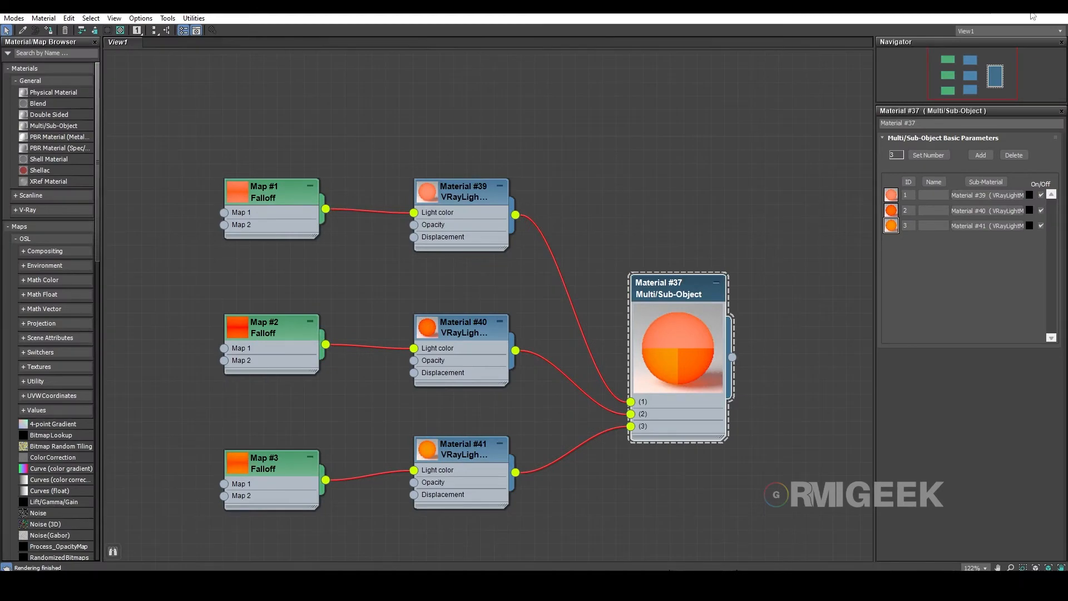
{"action": "left_click", "coordinate": [1032, 15]}
{"action": "middle_click_drag", "start_coordinate": [432, 301], "coordinate": [193, 228]}
{"action": "middle_click_drag", "start_coordinate": [375, 269], "coordinate": [228, 172]}
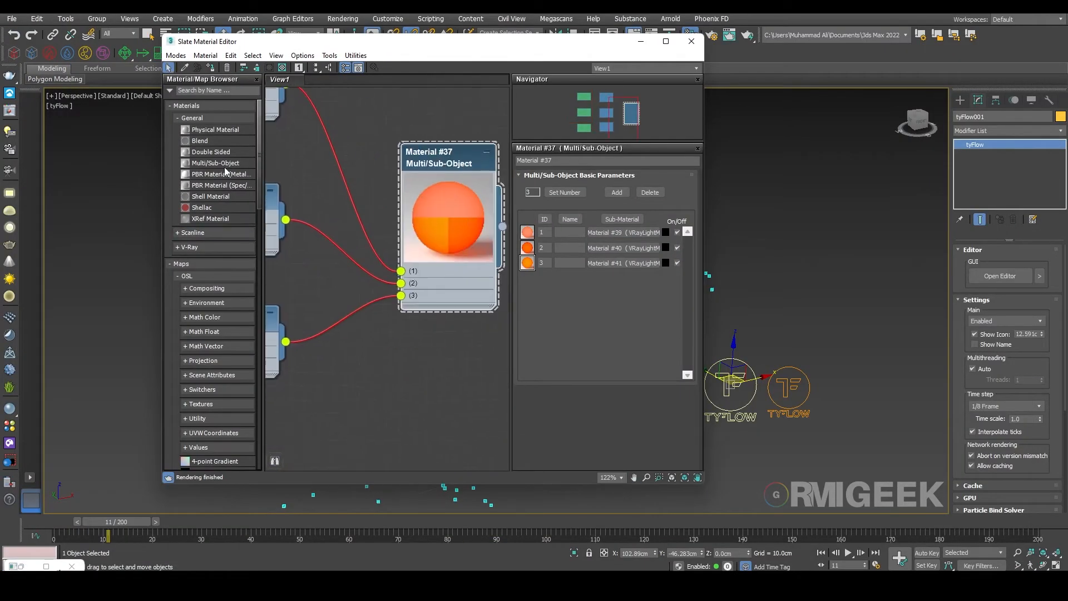
{"action": "middle_click_drag", "start_coordinate": [478, 339], "coordinate": [431, 340]}
{"action": "left_click_drag", "start_coordinate": [455, 228], "coordinate": [749, 367]}
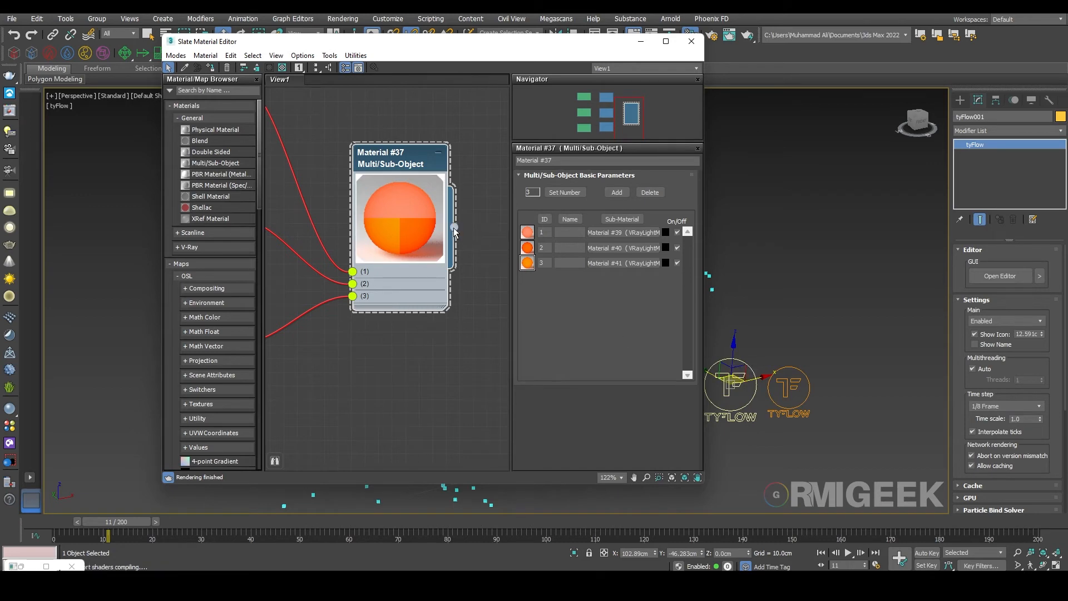
{"action": "left_click_drag", "start_coordinate": [453, 228], "coordinate": [800, 373]}
{"action": "left_click", "coordinate": [770, 464]}
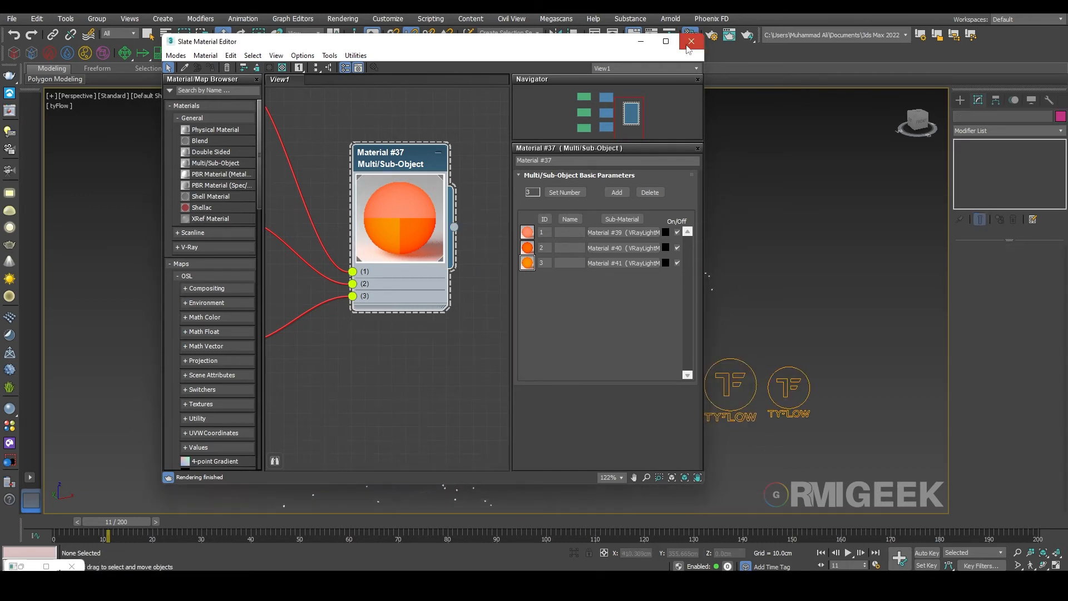
{"action": "left_click", "coordinate": [689, 45]}
Step: Preview the particle materials at frame 11 with a live render in the Perspective viewport, and return to Standard display
{"action": "middle_click_drag", "start_coordinate": [449, 289], "coordinate": [483, 276]}
{"action": "scroll", "coordinate": [482, 267], "scroll_direction": "up", "scroll_amount": 3}
{"action": "middle_click_drag", "start_coordinate": [483, 234], "coordinate": [463, 298]}
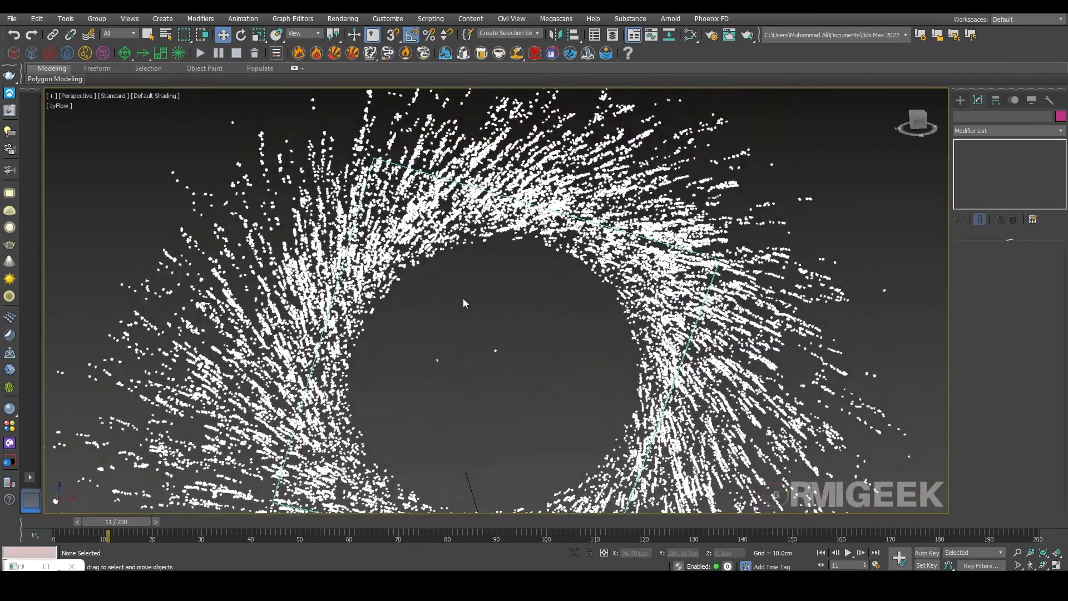
{"action": "scroll", "coordinate": [463, 298], "scroll_direction": "down", "scroll_amount": 3}
{"action": "left_click", "coordinate": [105, 95]}
{"action": "left_click", "coordinate": [148, 122]}
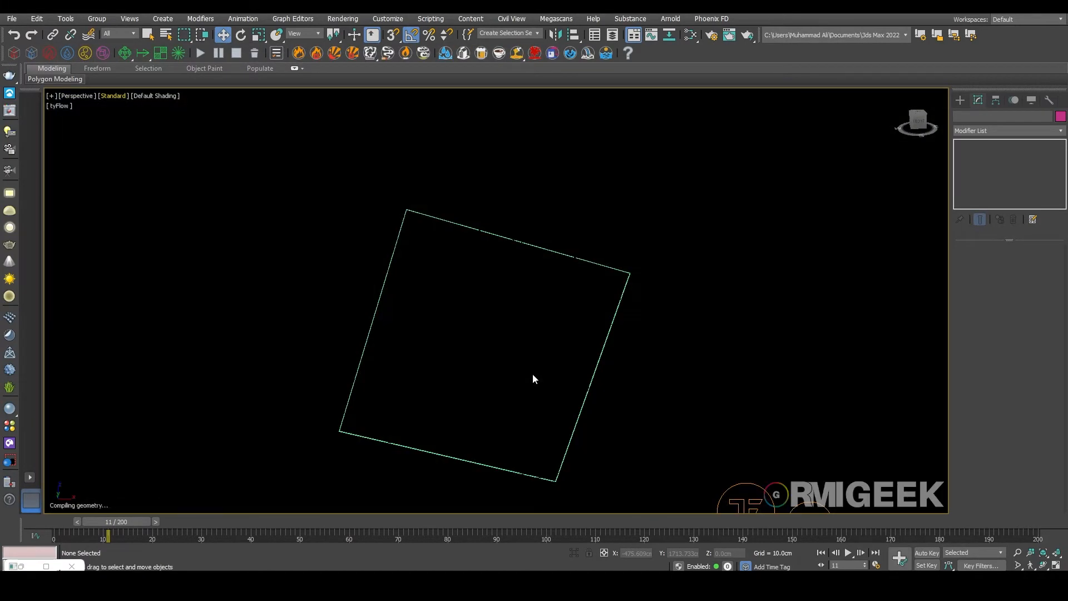
{"action": "middle_click_drag", "start_coordinate": [519, 366], "coordinate": [569, 318], "text": "alt"}
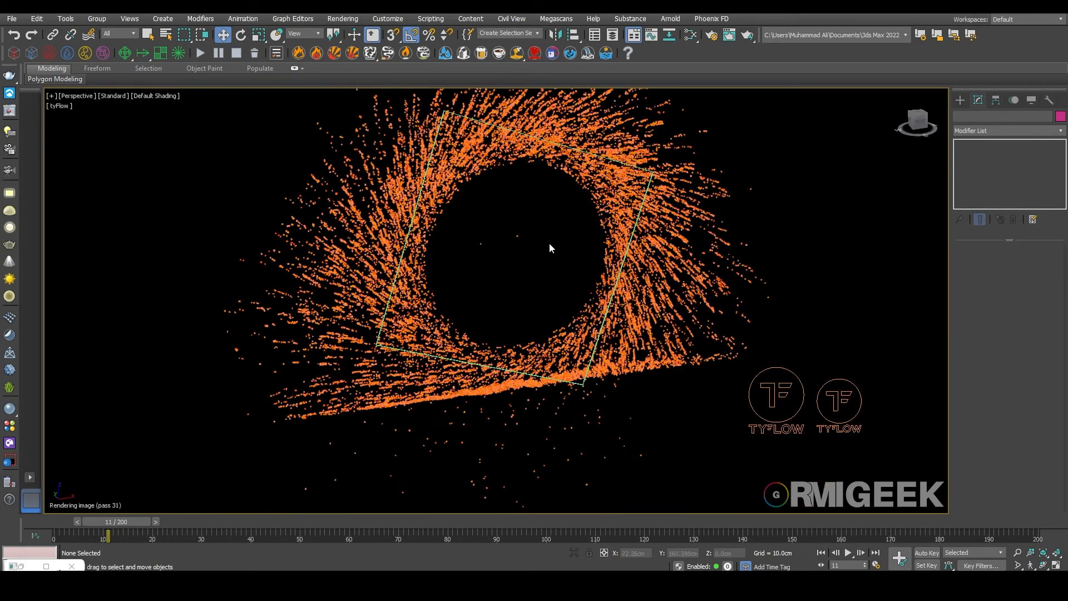
{"action": "left_click", "coordinate": [113, 96]}
{"action": "left_click", "coordinate": [155, 125]}
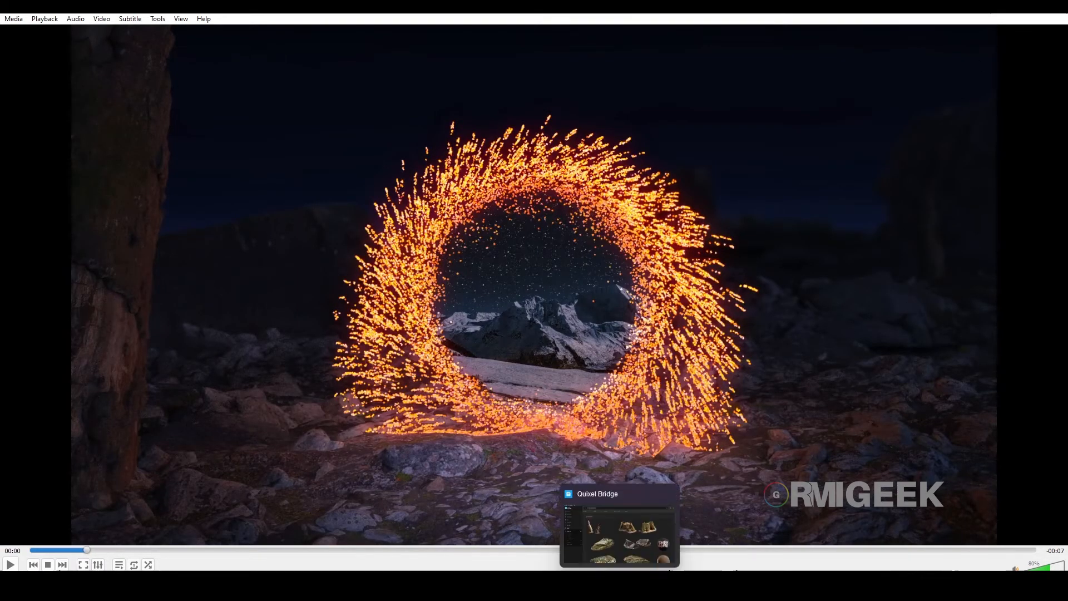
Step: Switch to Quixel Bridge and look through the local Megascans assets
{"action": "left_click", "coordinate": [620, 583]}
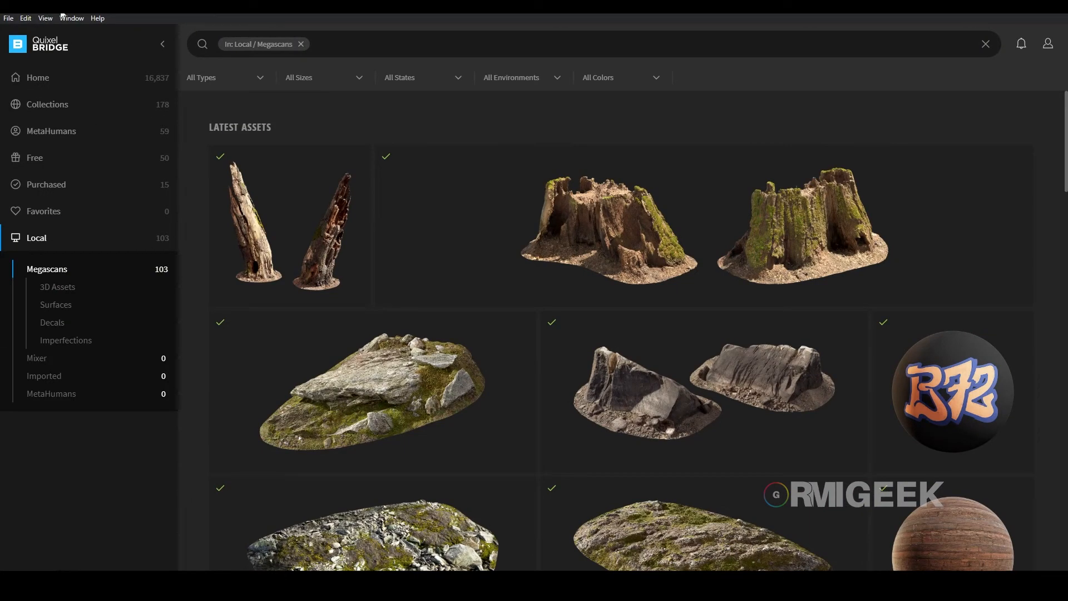
{"action": "scroll", "coordinate": [323, 119], "scroll_direction": "down", "scroll_amount": 3}
{"action": "scroll", "coordinate": [320, 322], "scroll_direction": "up", "scroll_amount": 3}
{"action": "scroll", "coordinate": [787, 445], "scroll_direction": "down", "scroll_amount": 5}
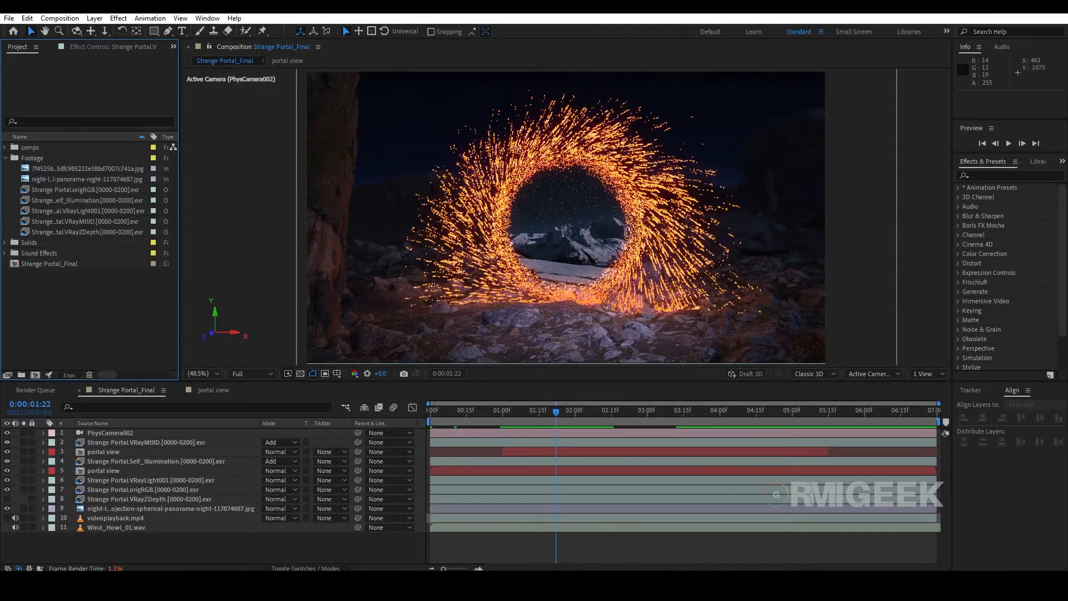
Step: Switch to After Effects, review the Strange Portal_Final composition at 0:00:01:26, and select the origRGB layer
{"action": "left_click", "coordinate": [212, 547]}
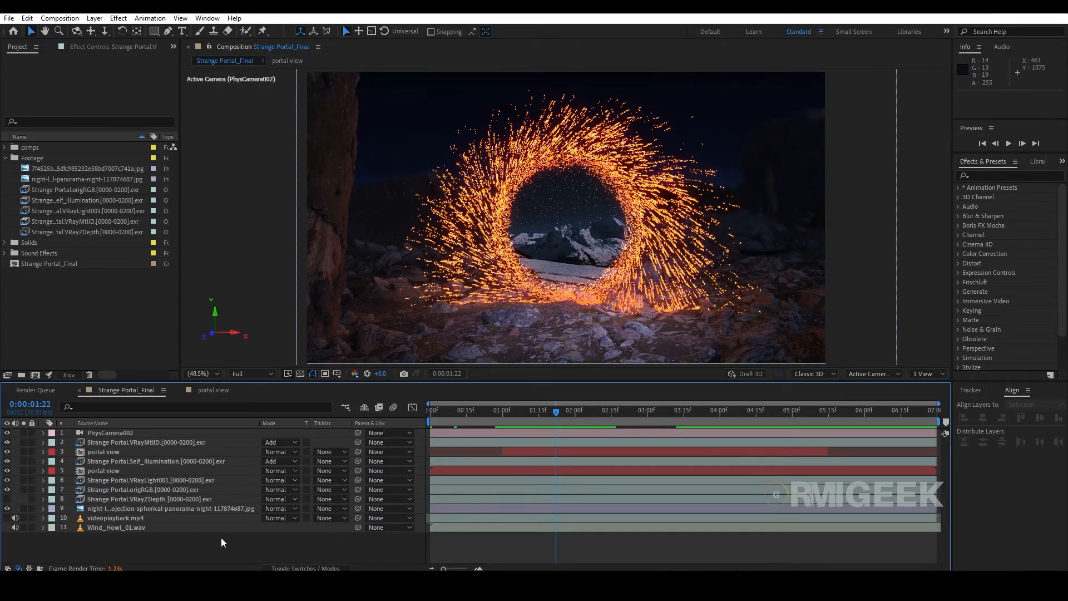
{"action": "left_click_drag", "start_coordinate": [540, 417], "coordinate": [565, 410]}
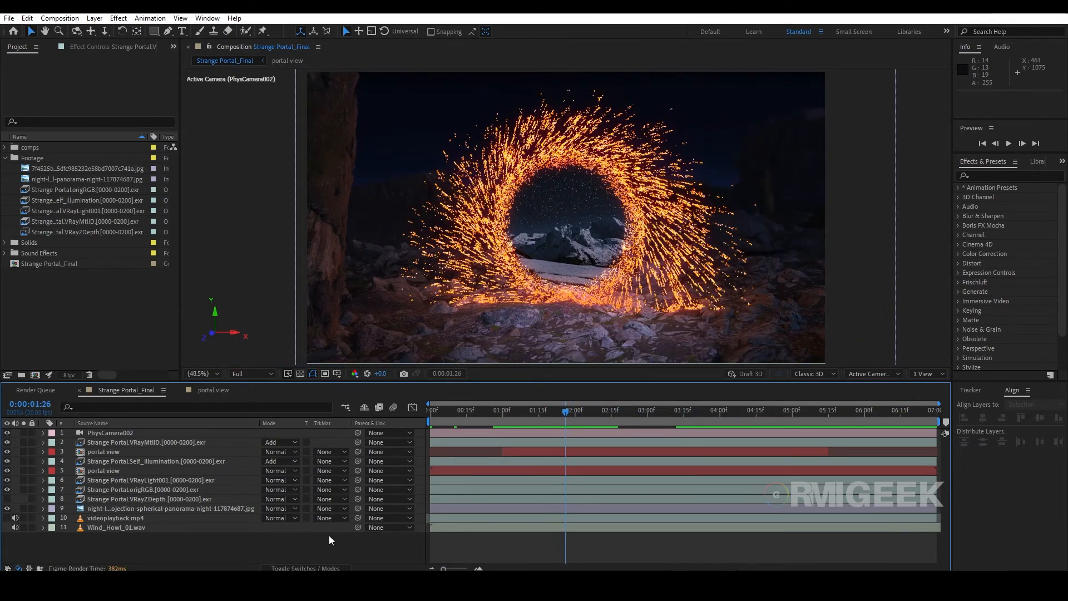
{"action": "left_click", "coordinate": [141, 498]}
{"action": "left_click", "coordinate": [141, 491]}
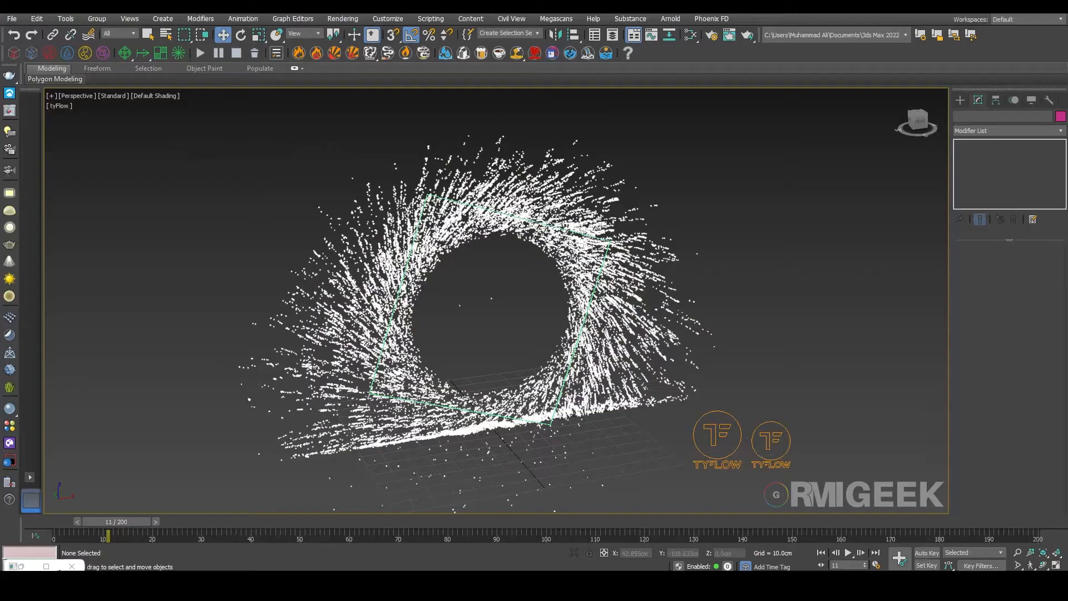
Step: Switch to 3ds Max and examine the Render Elements list in the V-Ray GPU Render Setup
{"action": "left_click", "coordinate": [710, 32]}
{"action": "left_click", "coordinate": [901, 221]}
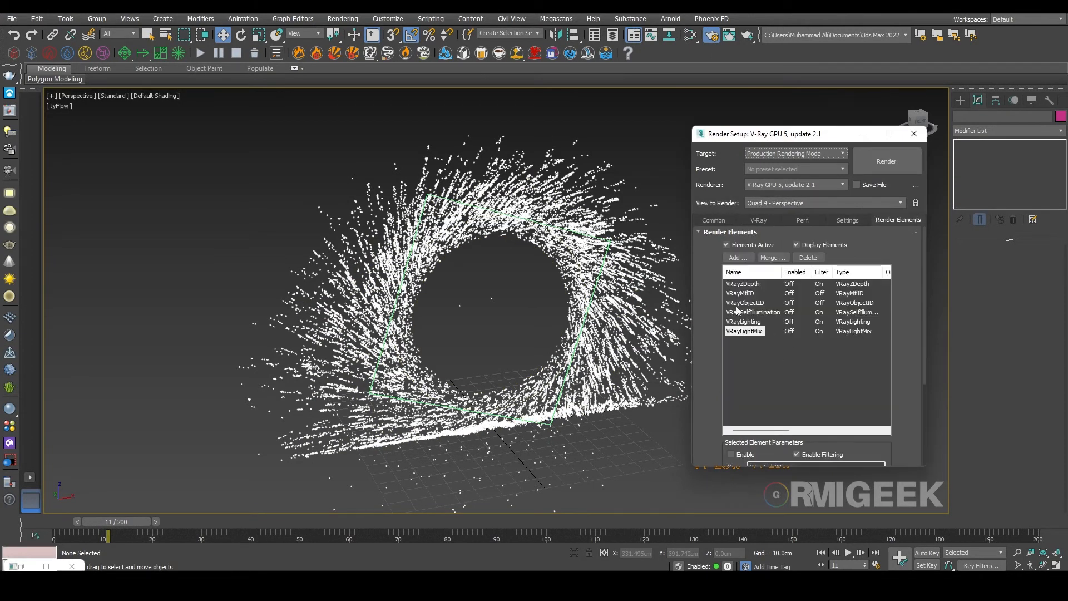
{"action": "left_click", "coordinate": [915, 134]}
Step: In After Effects, go to 0:00:01:21, solo the origRGB layer, and disable its Curves, Glow and FL Depth Of Field effects
{"action": "mouse_move", "coordinate": [521, 581]}
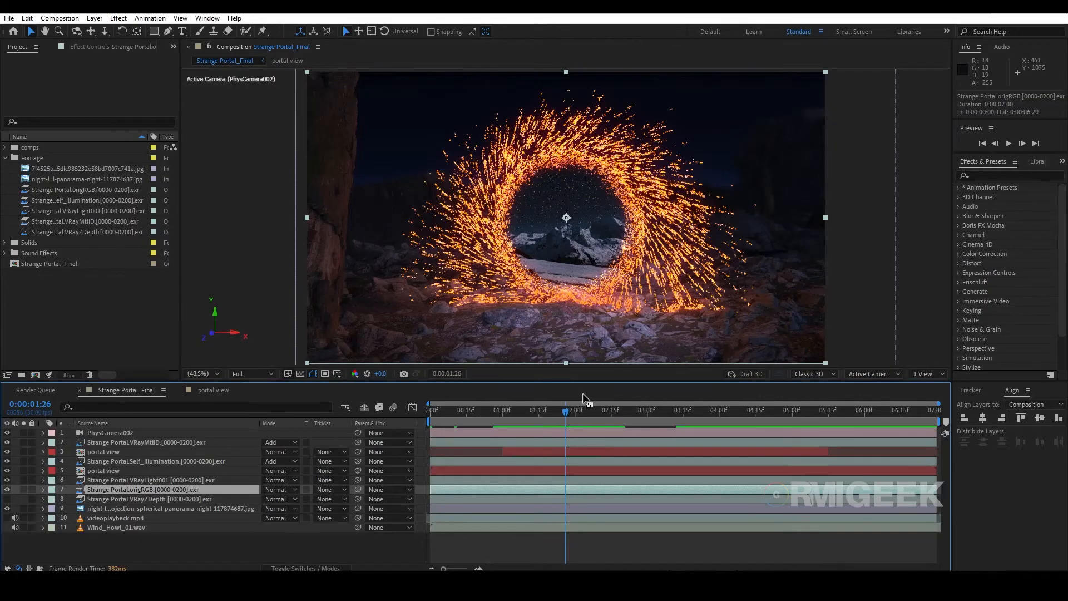
{"action": "left_click_drag", "start_coordinate": [570, 419], "coordinate": [557, 420]}
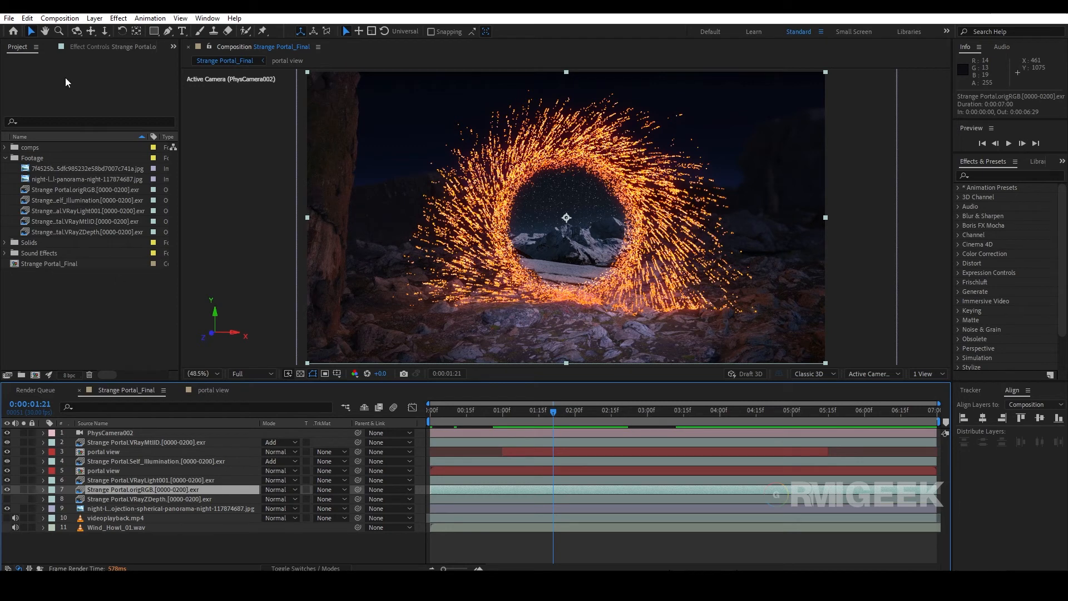
{"action": "left_click", "coordinate": [89, 48]}
{"action": "left_click", "coordinate": [6, 90]}
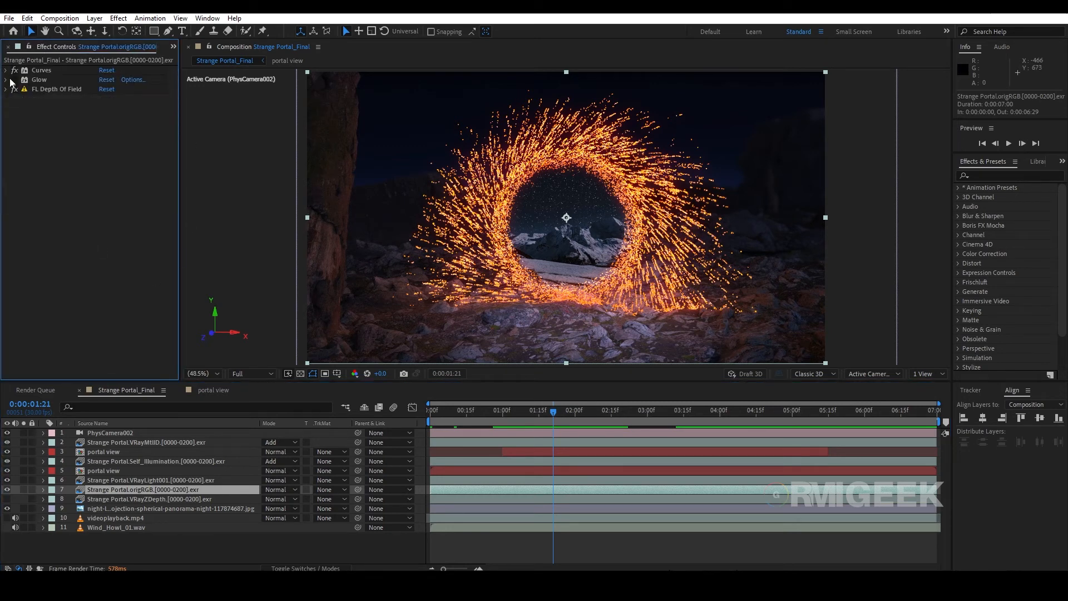
{"action": "left_click", "coordinate": [15, 71]}
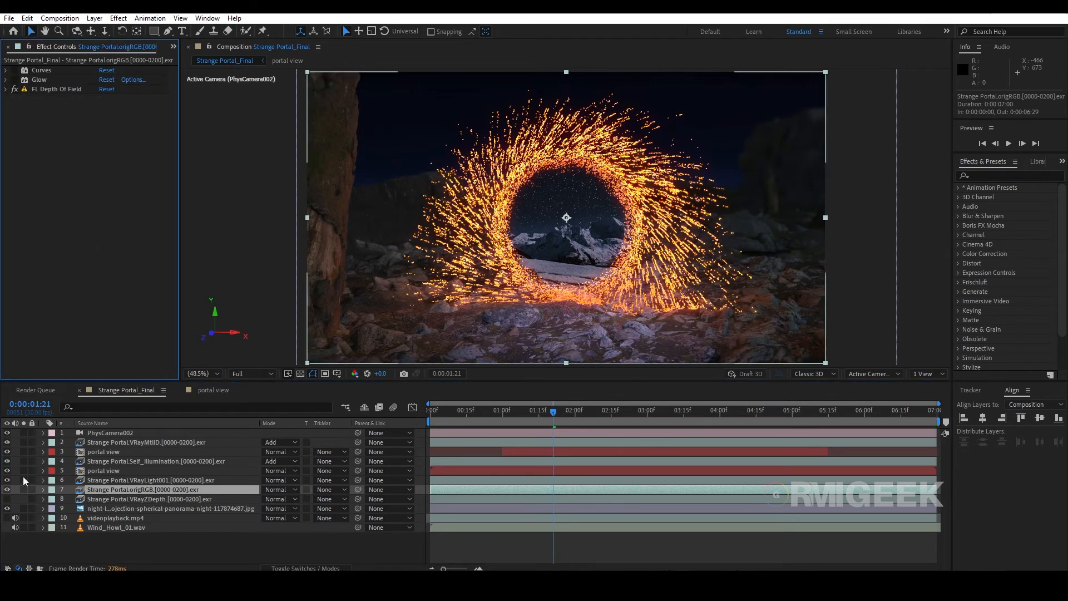
{"action": "left_click", "coordinate": [23, 490]}
{"action": "left_click", "coordinate": [15, 89]}
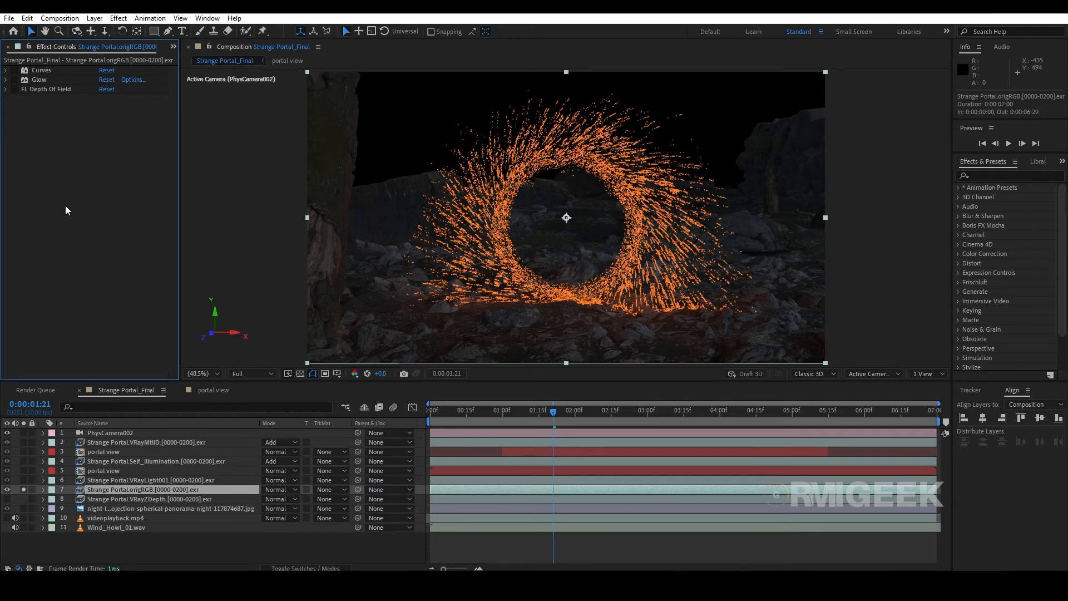
Step: Re-enable the Curves effect on the origRGB layer and expand its settings
{"action": "left_click", "coordinate": [15, 70]}
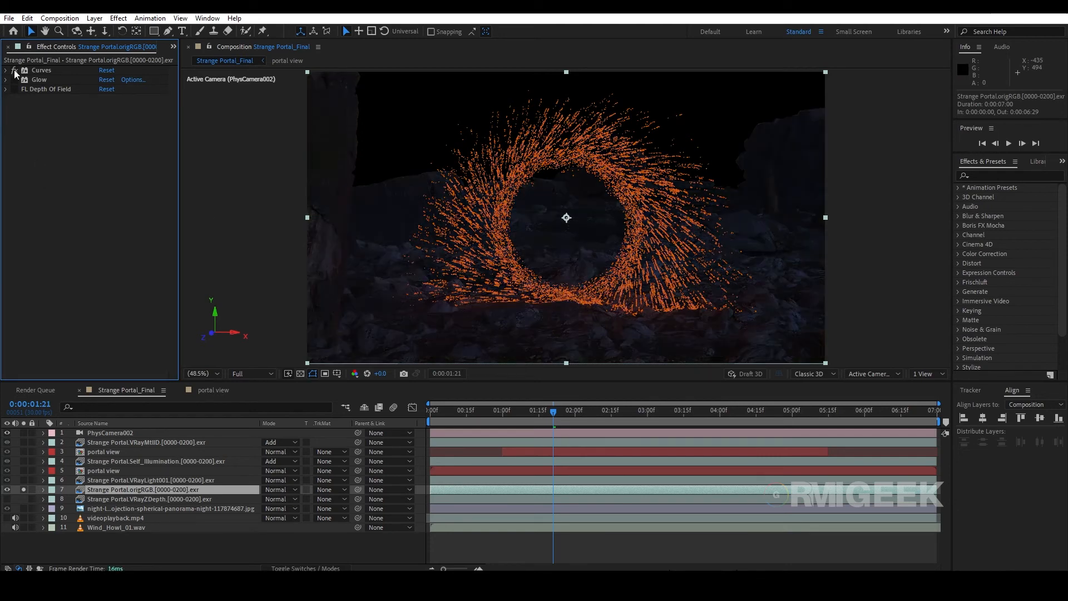
{"action": "left_click", "coordinate": [42, 70]}
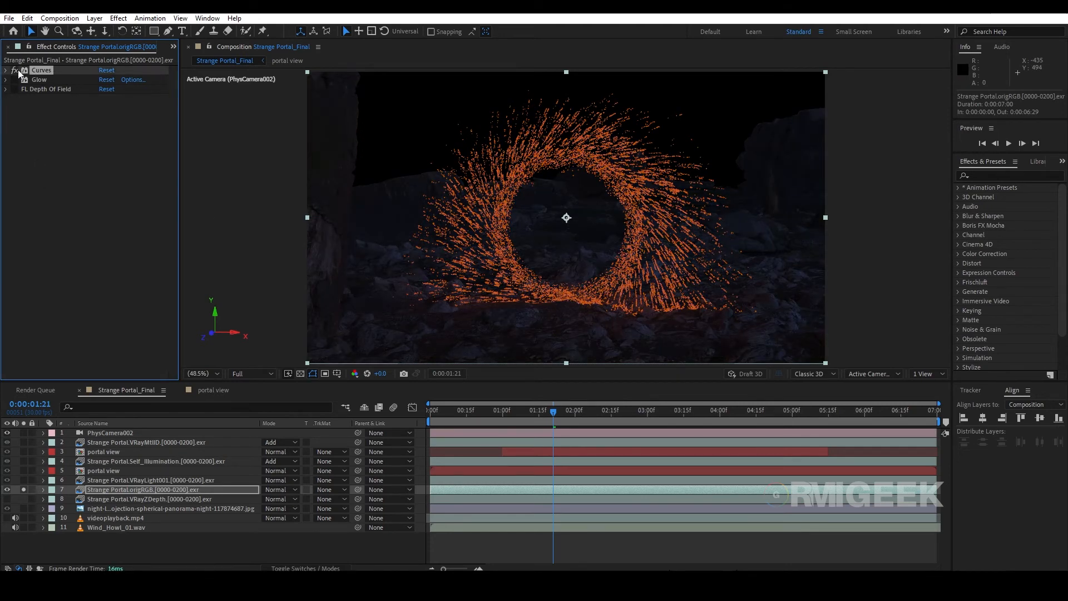
{"action": "left_click", "coordinate": [6, 71]}
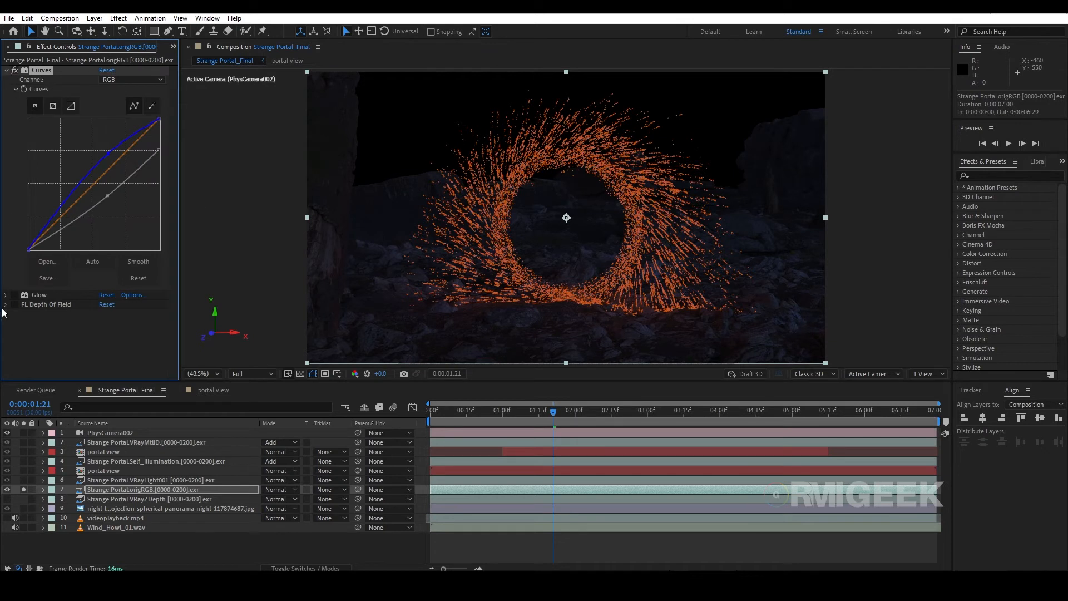
Step: Select the FL Depth Of Field effect, then switch to the browser and review the Lenscare plugin page on frischluft.com
{"action": "left_click", "coordinate": [78, 306]}
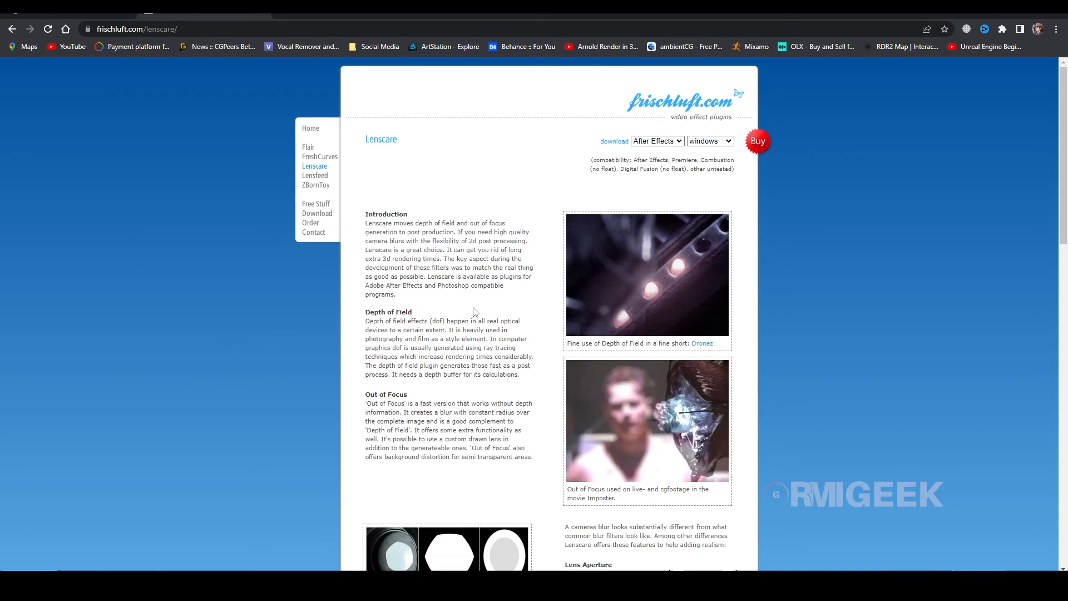
{"action": "scroll", "coordinate": [456, 347], "scroll_direction": "down", "scroll_amount": 15}
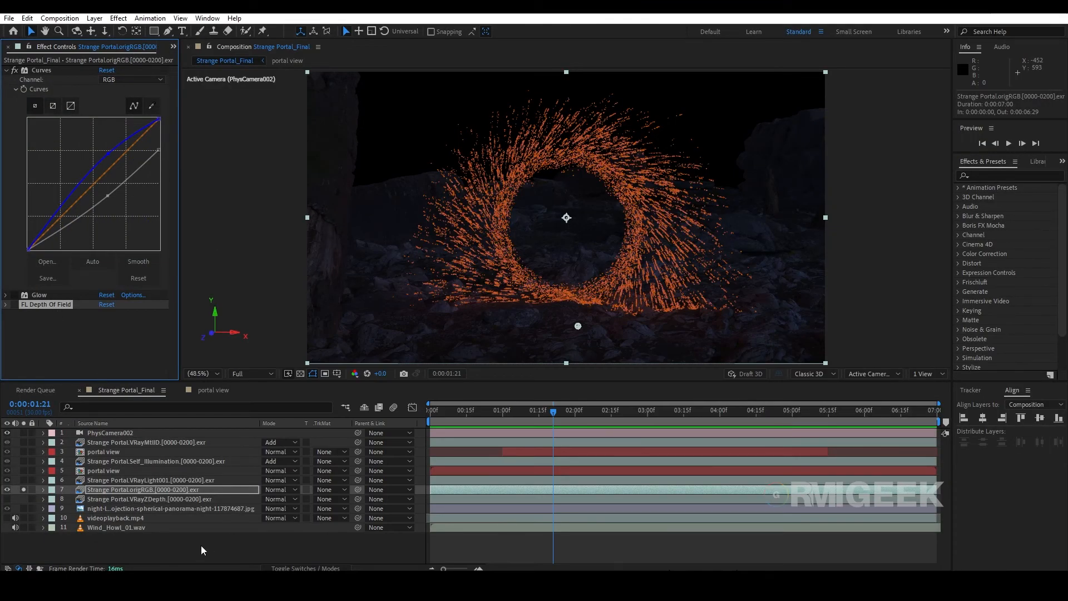
Step: In After Effects, inspect the VRayZDepth pass by temporarily soloing its layer, then return to the origRGB solo view
{"action": "left_click", "coordinate": [100, 501]}
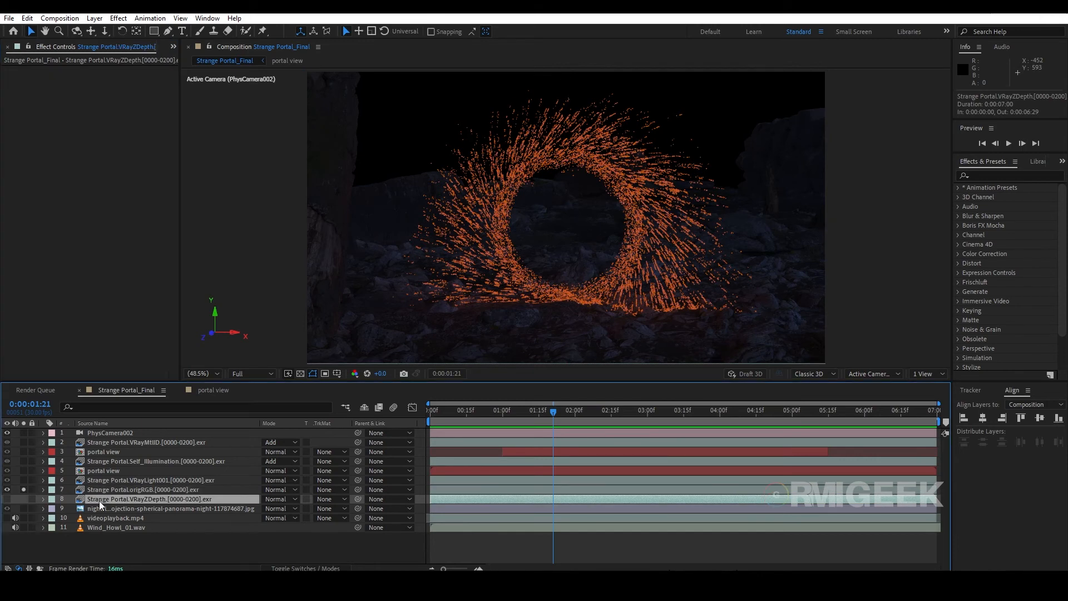
{"action": "left_click", "coordinate": [7, 499]}
{"action": "left_click", "coordinate": [23, 499]}
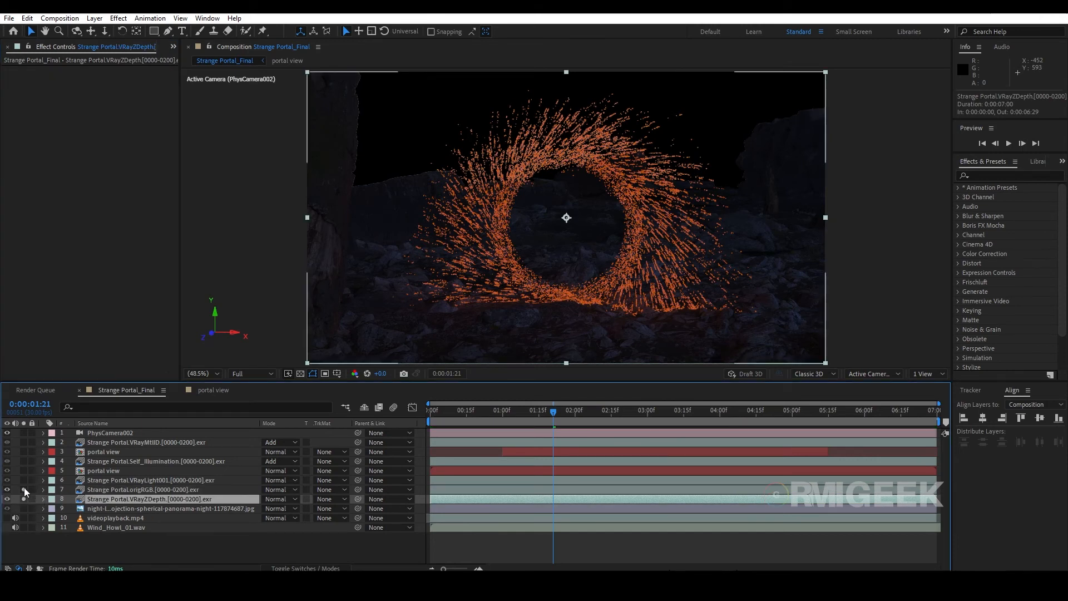
{"action": "left_click", "coordinate": [23, 489]}
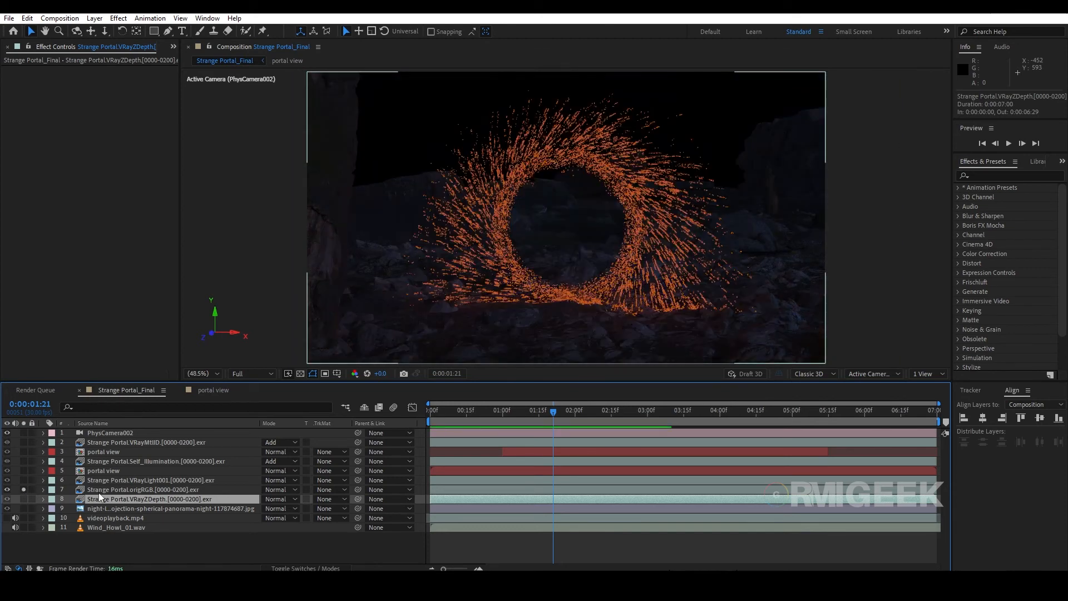
Step: Expand the origRGB layer's FL Depth Of Field settings, enable the effect, and check the blur on the sparks up close
{"action": "left_click", "coordinate": [98, 490]}
{"action": "left_click", "coordinate": [6, 304]}
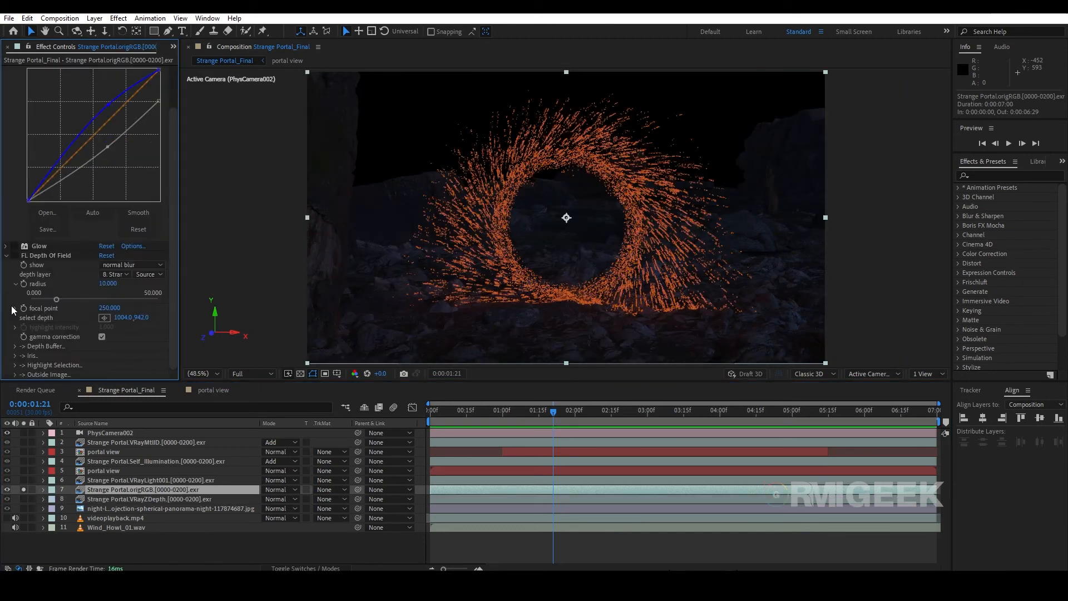
{"action": "key", "text": "period"}
{"action": "key", "text": "period"}
{"action": "key", "text": "period"}
{"action": "middle_click_drag", "start_coordinate": [712, 172], "coordinate": [442, 278]}
{"action": "left_click", "coordinate": [14, 256]}
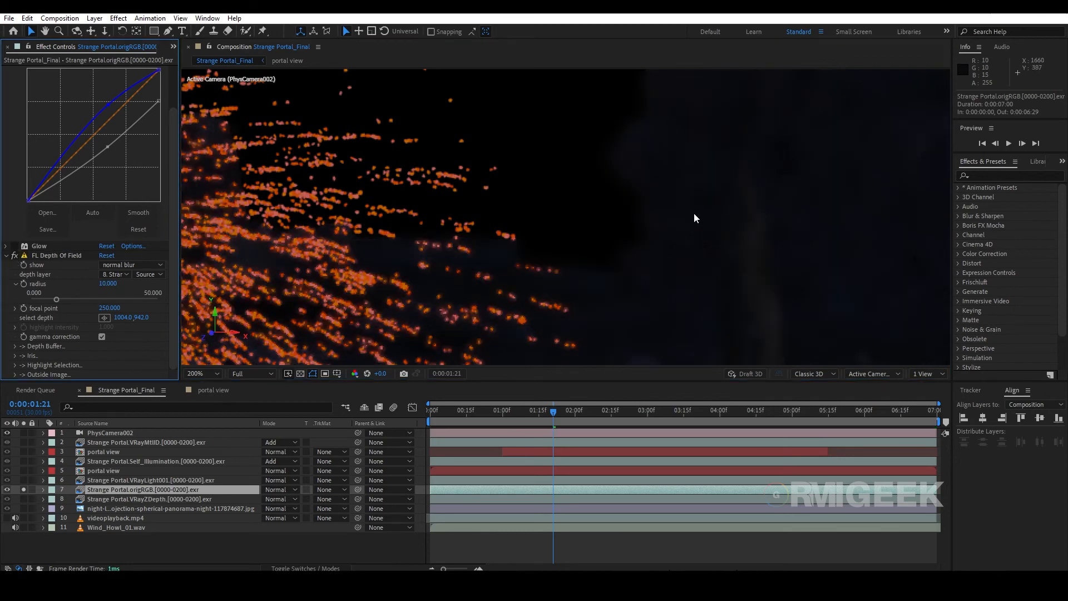
{"action": "scroll", "coordinate": [720, 247], "scroll_direction": "down", "scroll_amount": 3}
{"action": "scroll", "coordinate": [578, 261], "scroll_direction": "up", "scroll_amount": 1}
Step: Examine the FL Depth Of Field effect's depth layer choices, keeping VRayZDepth as the source
{"action": "left_click", "coordinate": [49, 256]}
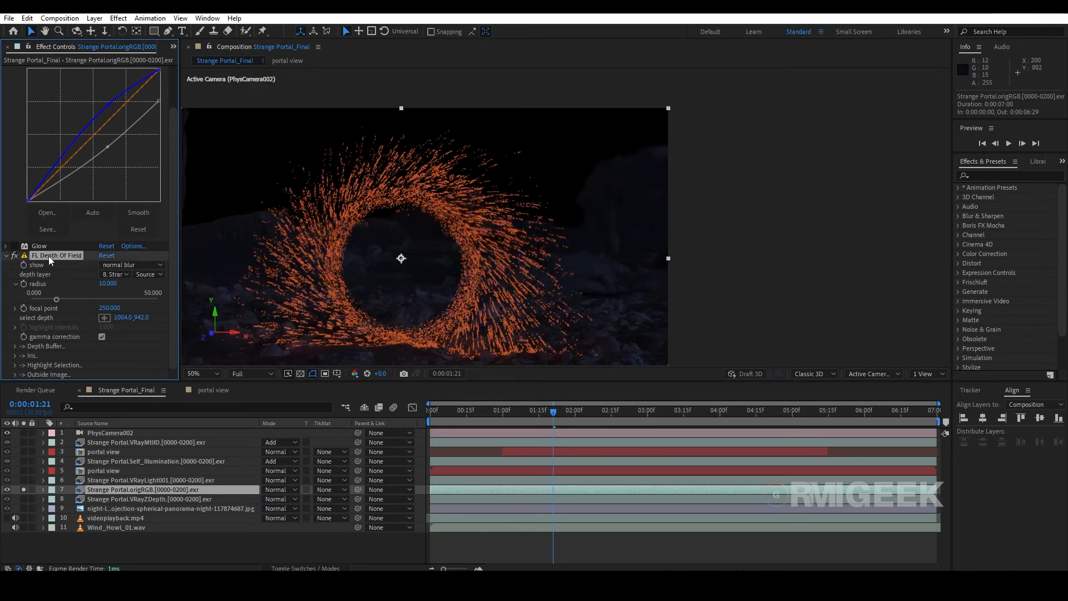
{"action": "left_click", "coordinate": [121, 275]}
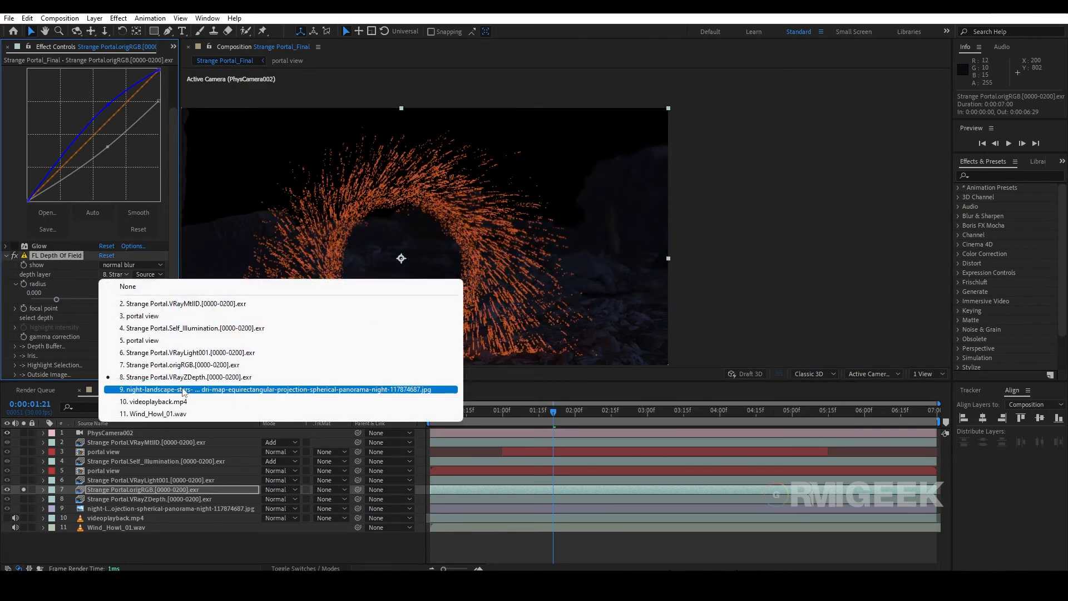
{"action": "left_click", "coordinate": [68, 256]}
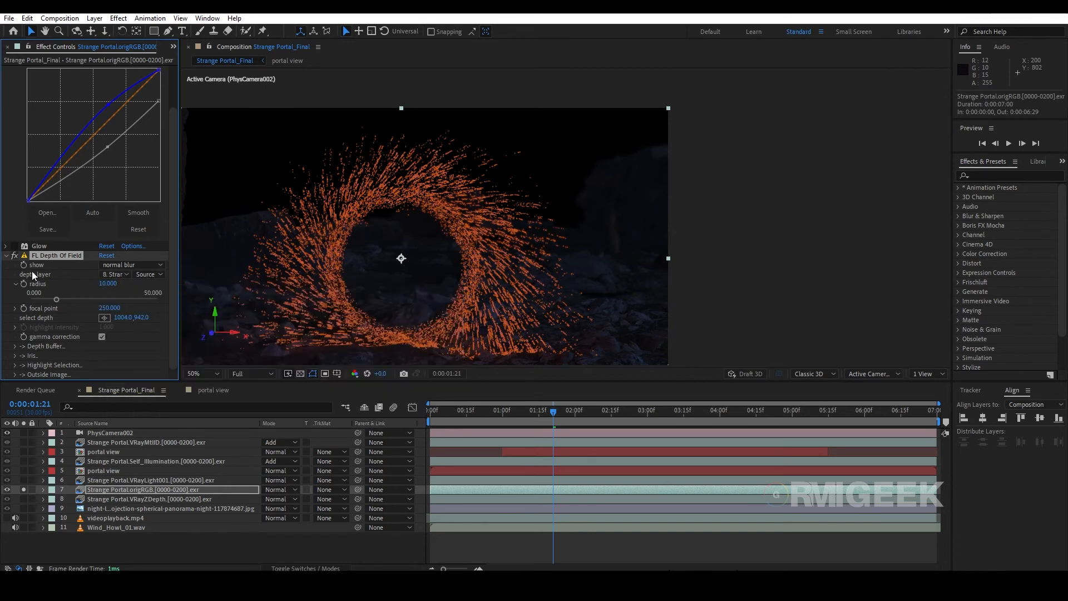
{"action": "scroll", "coordinate": [29, 273], "scroll_direction": "up", "scroll_amount": 2}
Step: Solo the Self_Illumination, VRayMtlID and layer 5 portal view layers alongside origRGB
{"action": "left_click", "coordinate": [99, 481]}
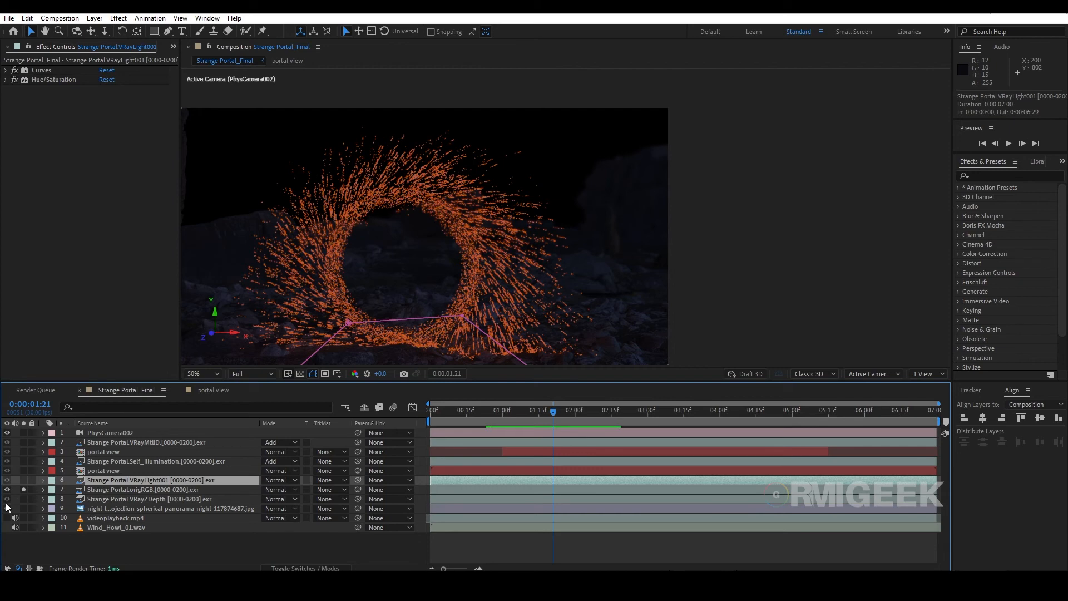
{"action": "left_click", "coordinate": [86, 464]}
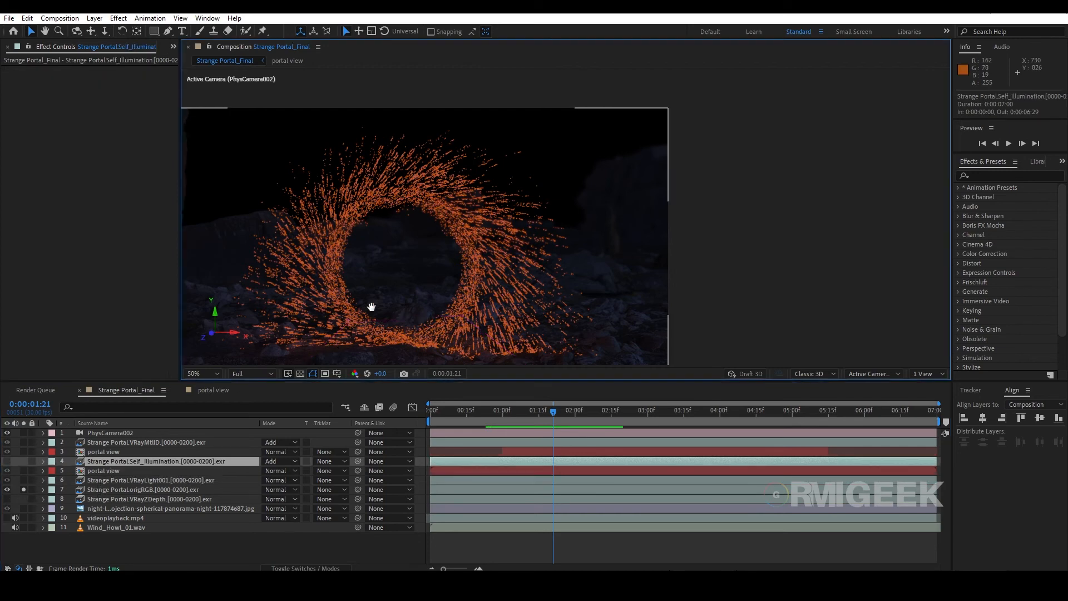
{"action": "left_click_drag", "start_coordinate": [372, 306], "coordinate": [432, 262]}
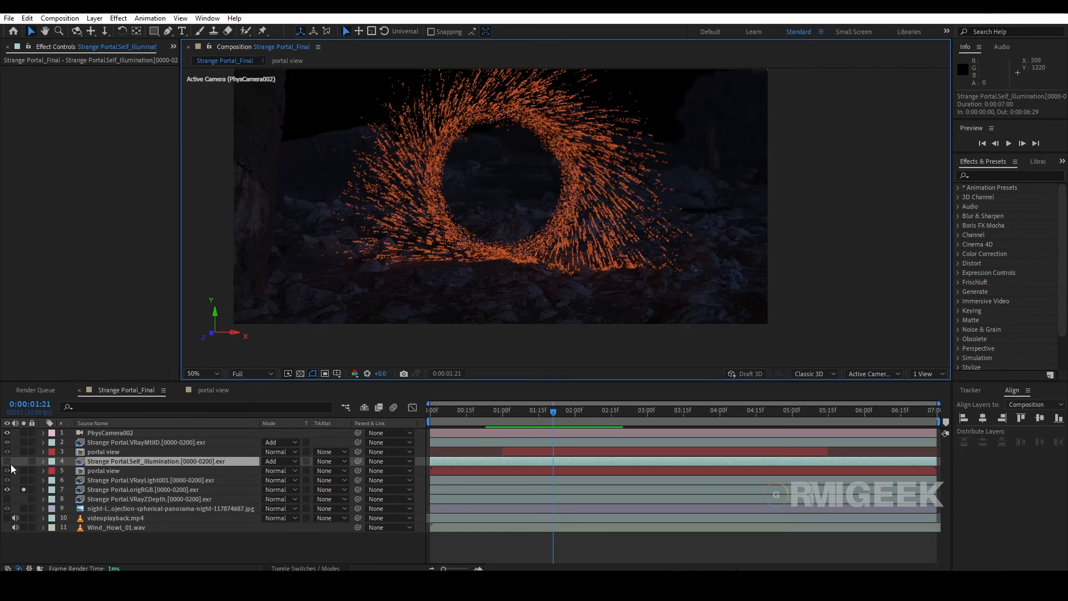
{"action": "left_click", "coordinate": [27, 461]}
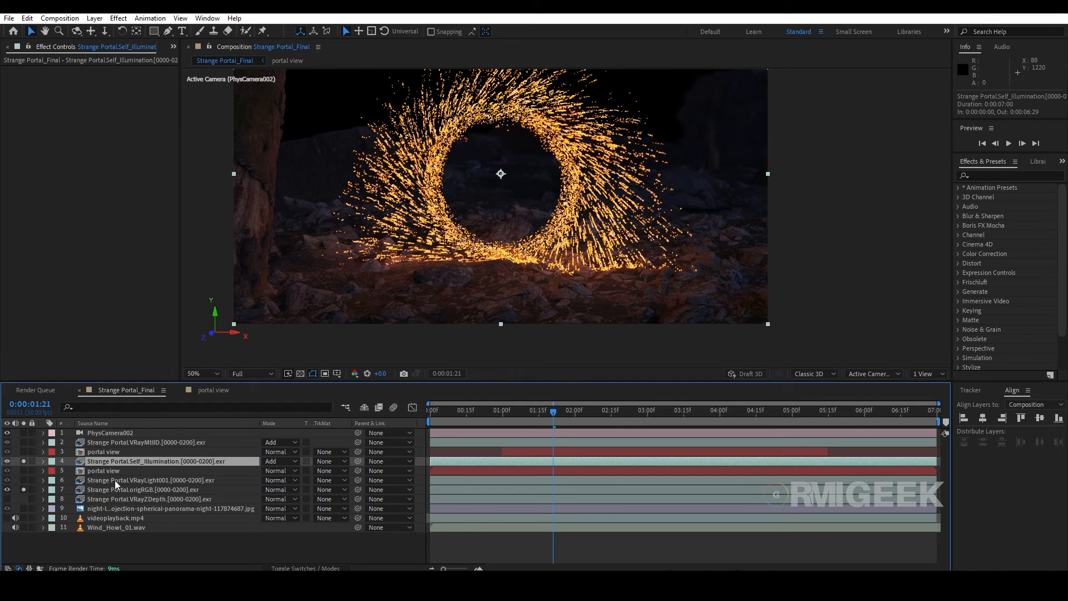
{"action": "left_click", "coordinate": [23, 443]}
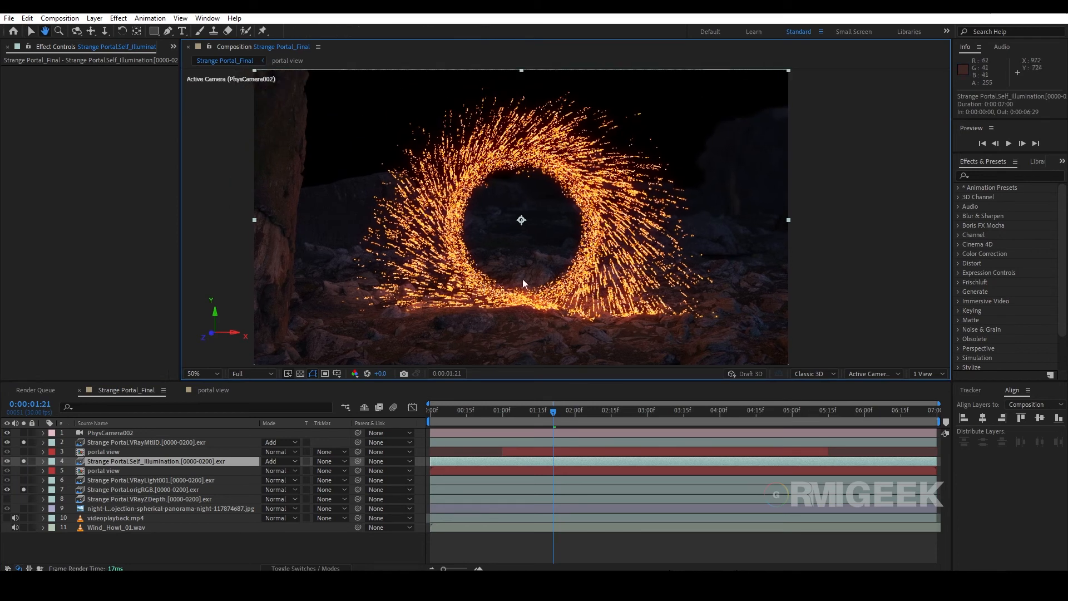
{"action": "left_click", "coordinate": [122, 470]}
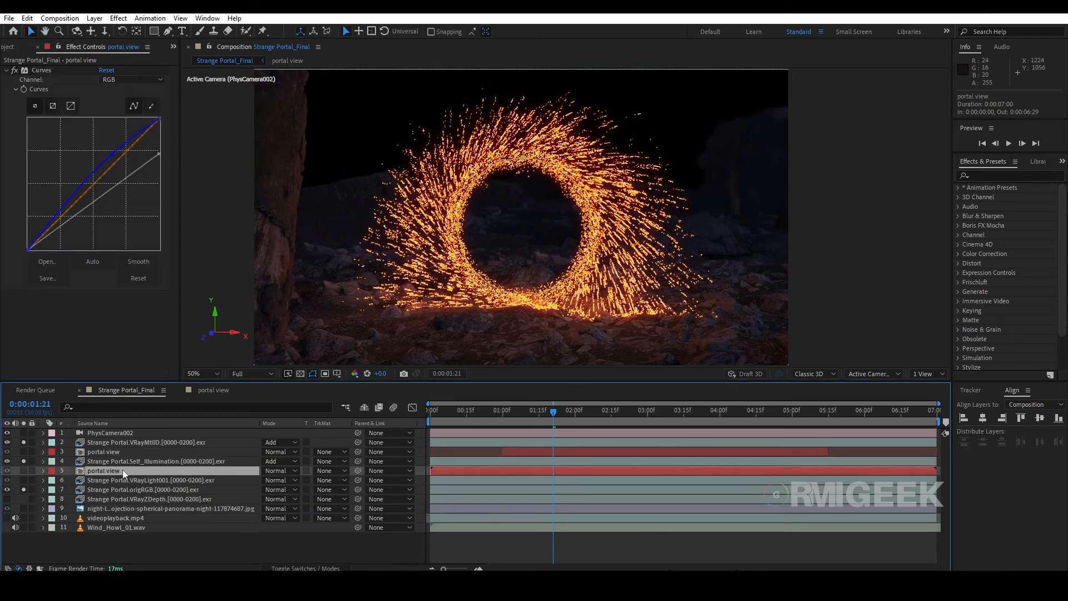
{"action": "left_click", "coordinate": [24, 471]}
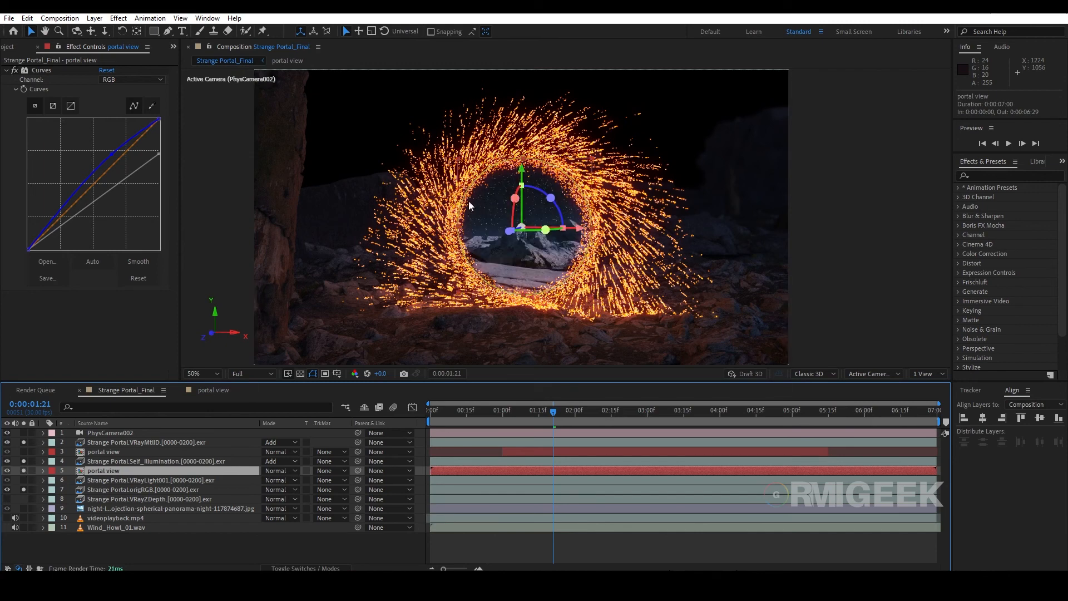
Step: Inspect the nested portal view composition, then return to Strange Portal_Final and scrub through to 0:00:04:02
{"action": "double_click", "coordinate": [111, 470]}
{"action": "mouse_move", "coordinate": [592, 412]}
{"action": "left_mouse_down"}
{"action": "mouse_move", "coordinate": [639, 412]}
{"action": "mouse_move", "coordinate": [597, 413]}
{"action": "left_mouse_up"}
{"action": "left_click", "coordinate": [126, 390]}
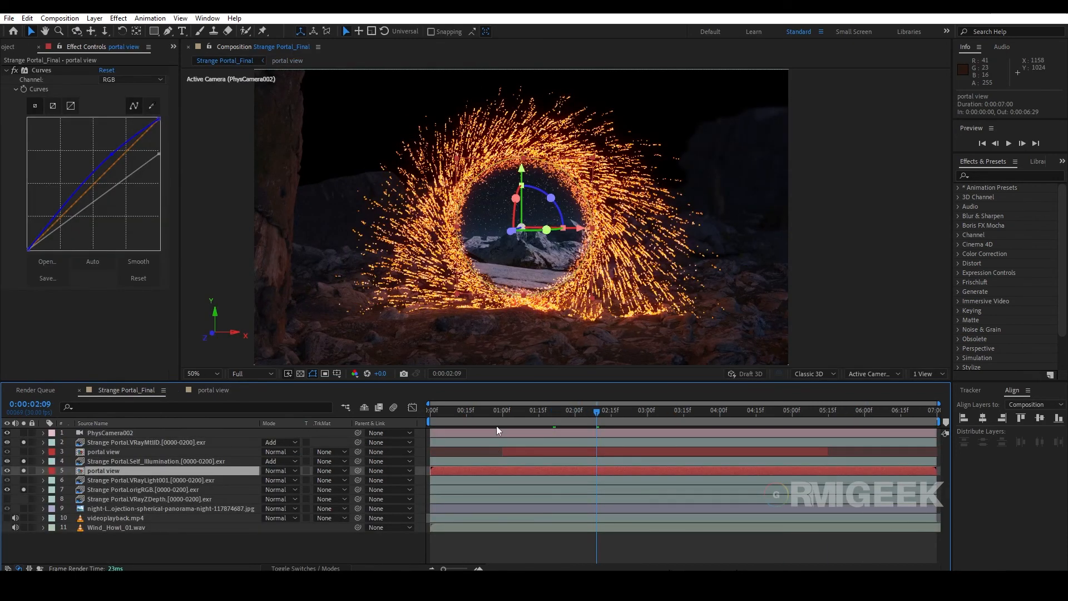
{"action": "left_click_drag", "start_coordinate": [440, 412], "coordinate": [724, 427]}
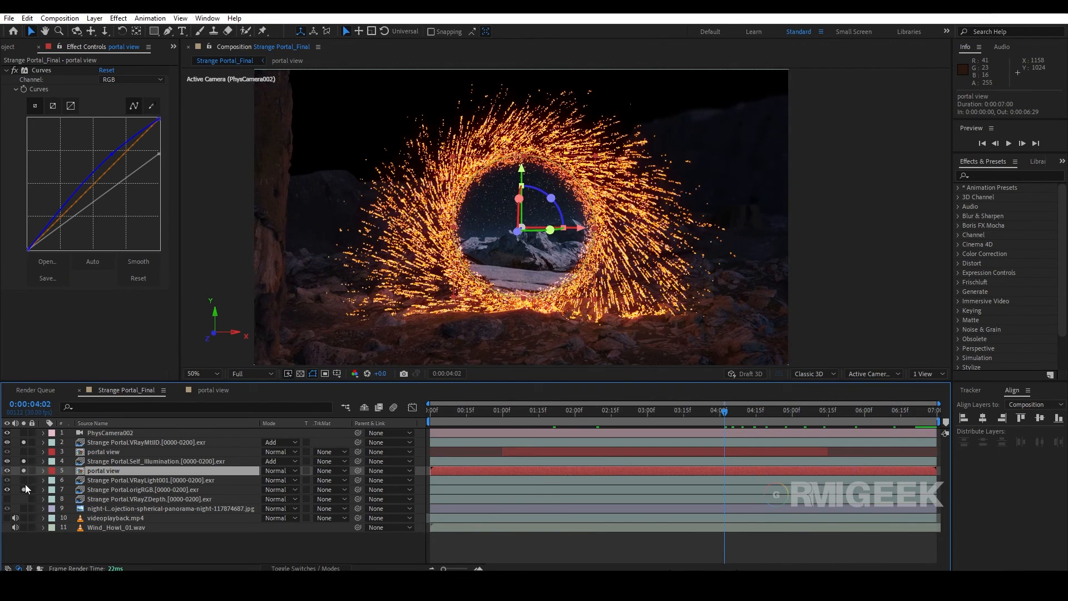
Step: Solo the VRayLight001 layer along with the other passes and select it to show its effects
{"action": "left_click", "coordinate": [23, 479]}
{"action": "left_click", "coordinate": [493, 353]}
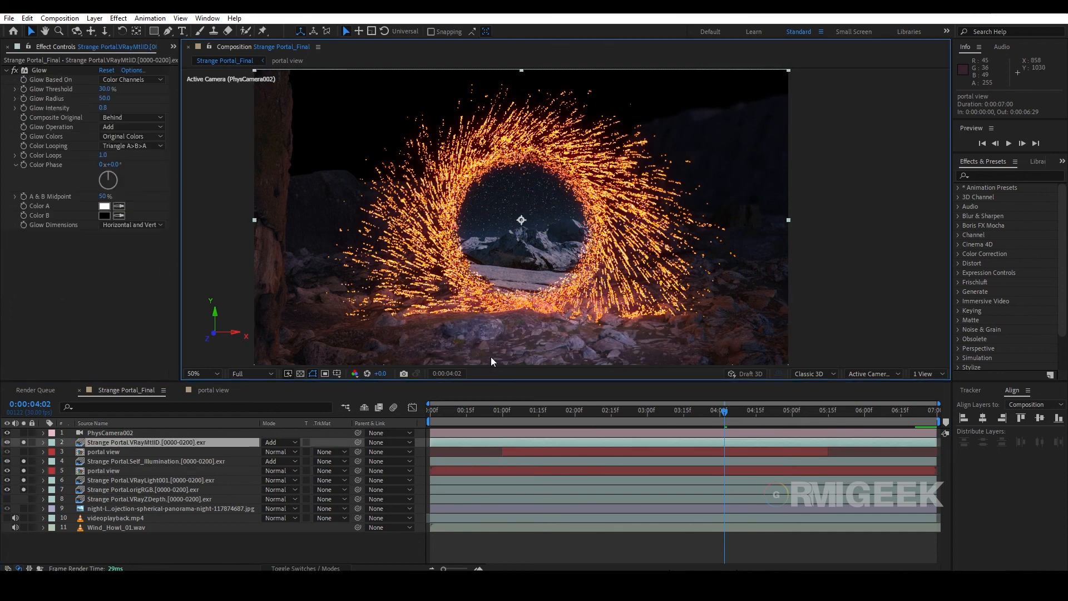
{"action": "left_click", "coordinate": [116, 488]}
{"action": "left_click", "coordinate": [121, 480]}
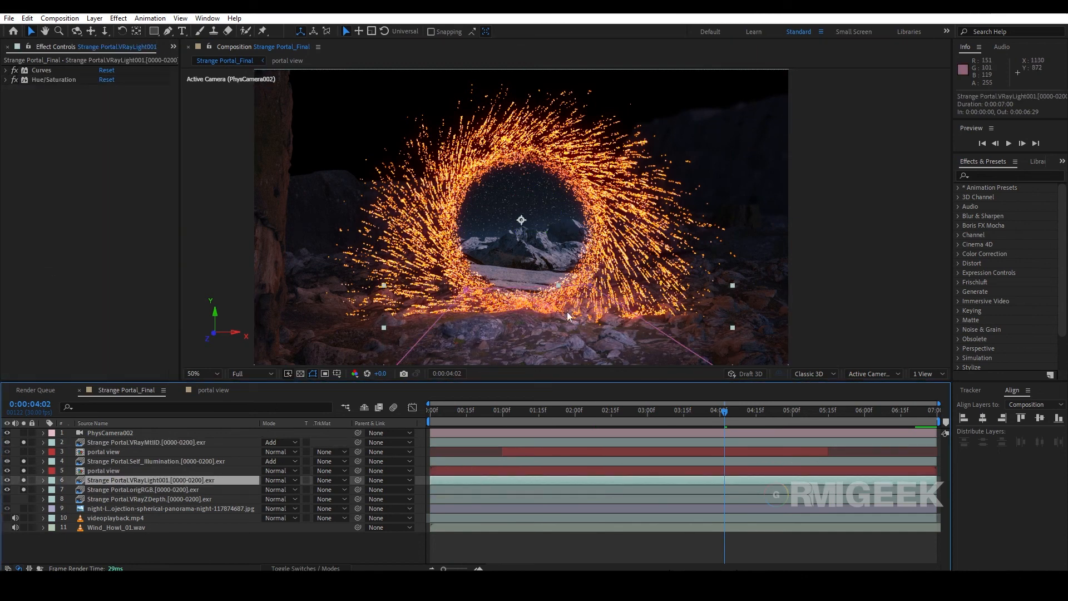
{"action": "left_click", "coordinate": [23, 479]}
Step: Compare the VRayLight001 layer with and without its Hue/Saturation and Curves effects, and review the curve's shape
{"action": "left_click", "coordinate": [5, 80]}
{"action": "left_click", "coordinate": [5, 80]}
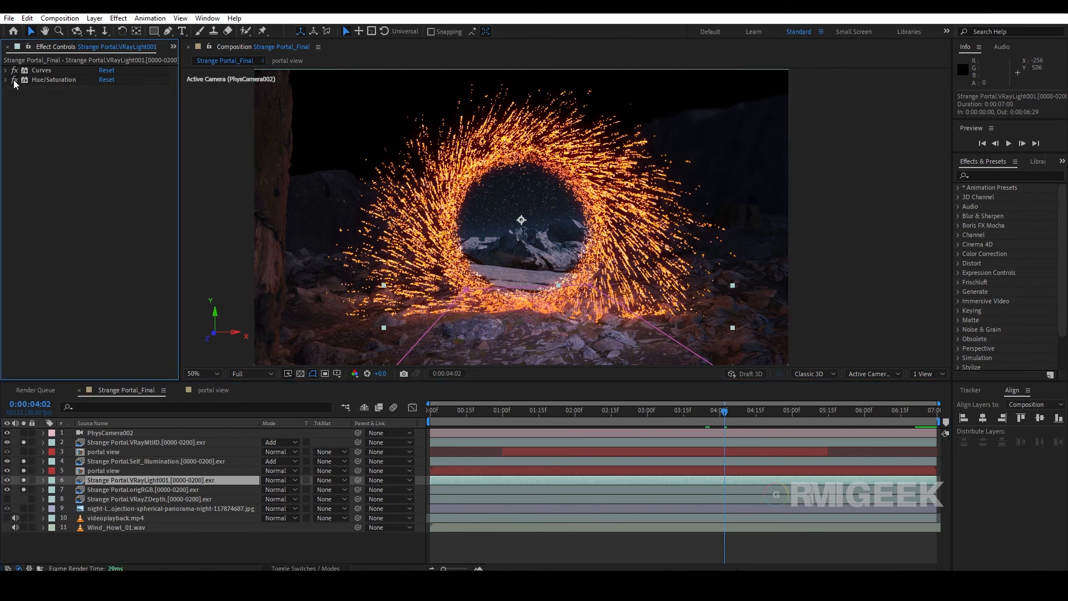
{"action": "left_click", "coordinate": [6, 70]}
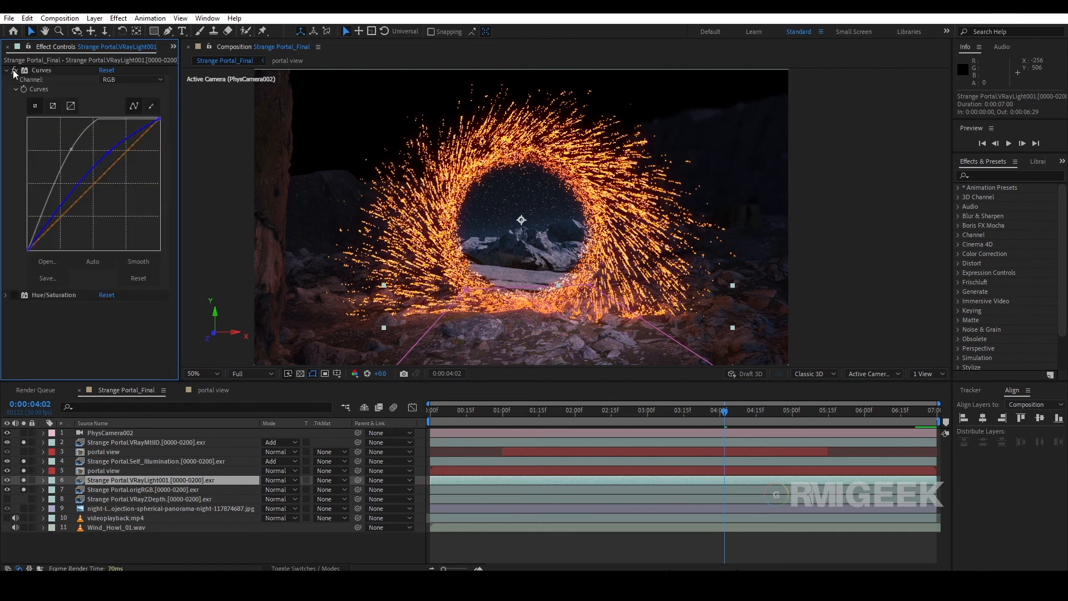
{"action": "left_click", "coordinate": [15, 71]}
{"action": "left_click", "coordinate": [6, 70]}
{"action": "left_click", "coordinate": [15, 70]}
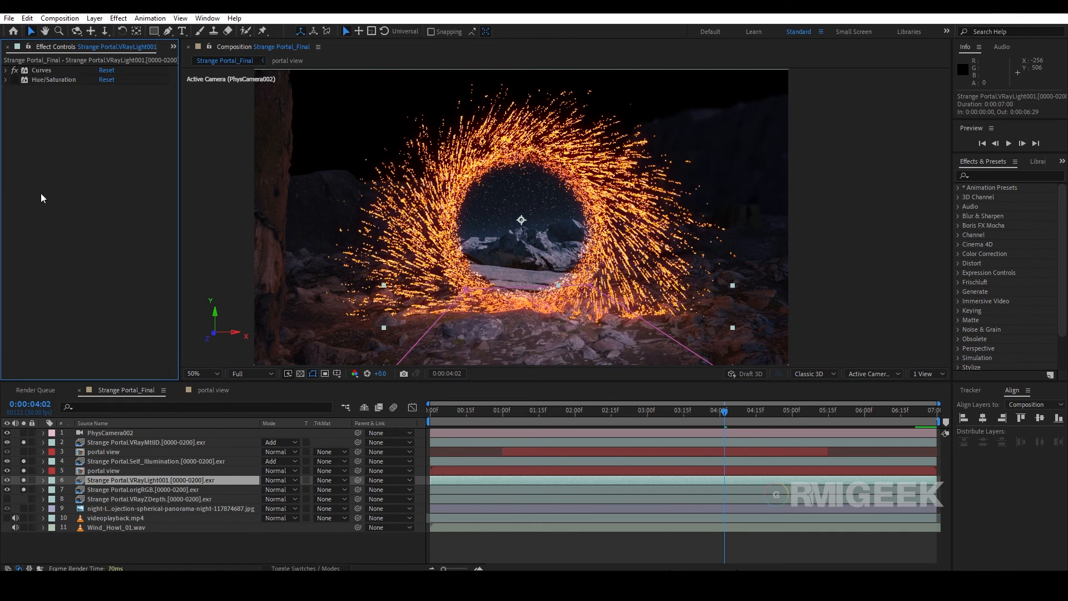
Step: Deselect all layers and scrub the composition to 0:00:06:07 to review the portal closing
{"action": "left_click", "coordinate": [355, 541]}
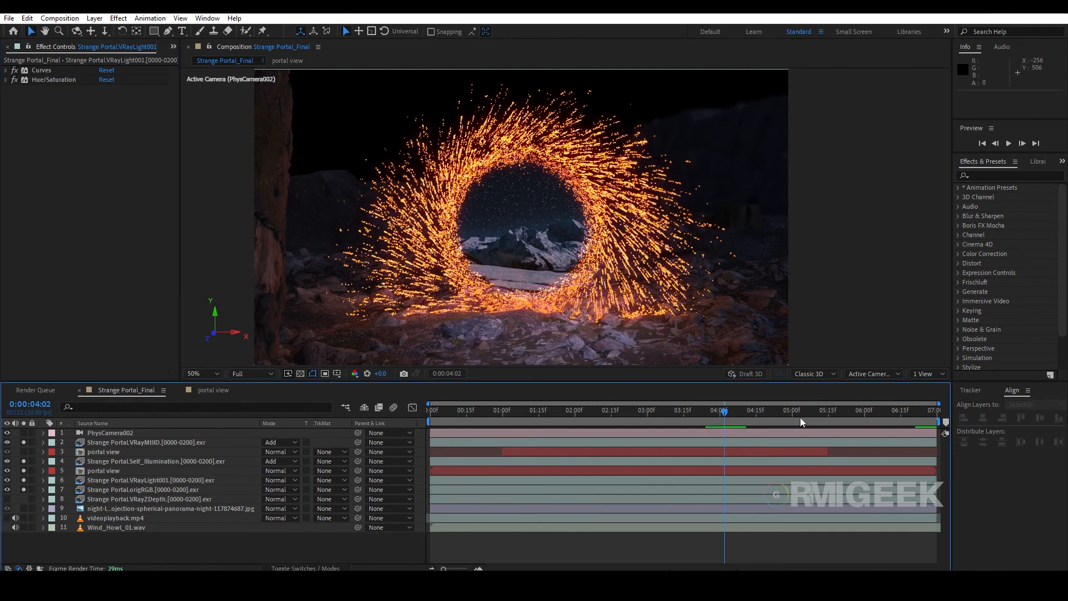
{"action": "left_click_drag", "start_coordinate": [800, 417], "coordinate": [867, 423]}
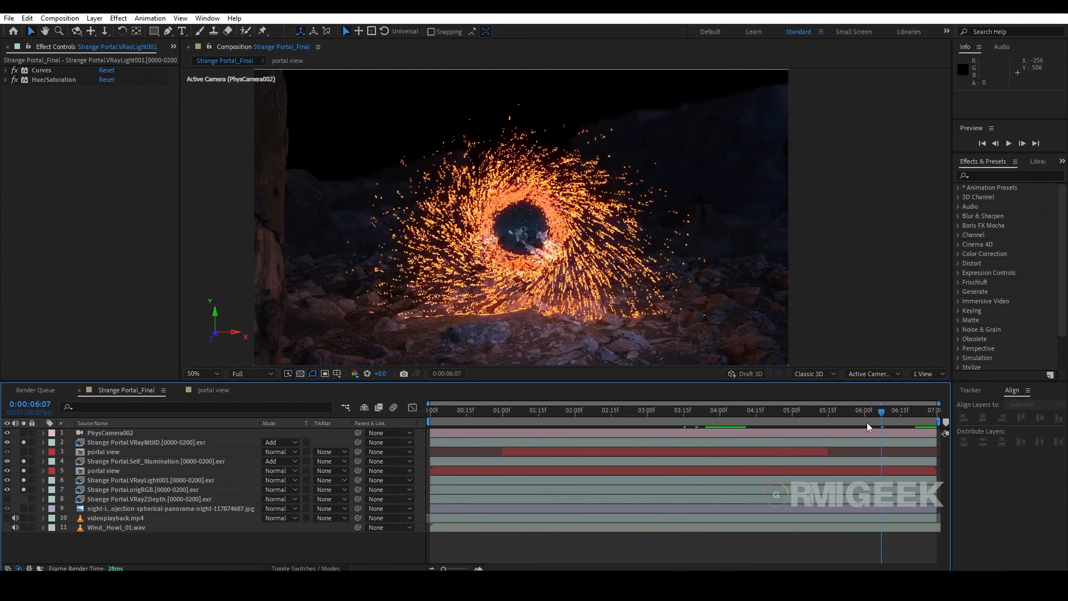